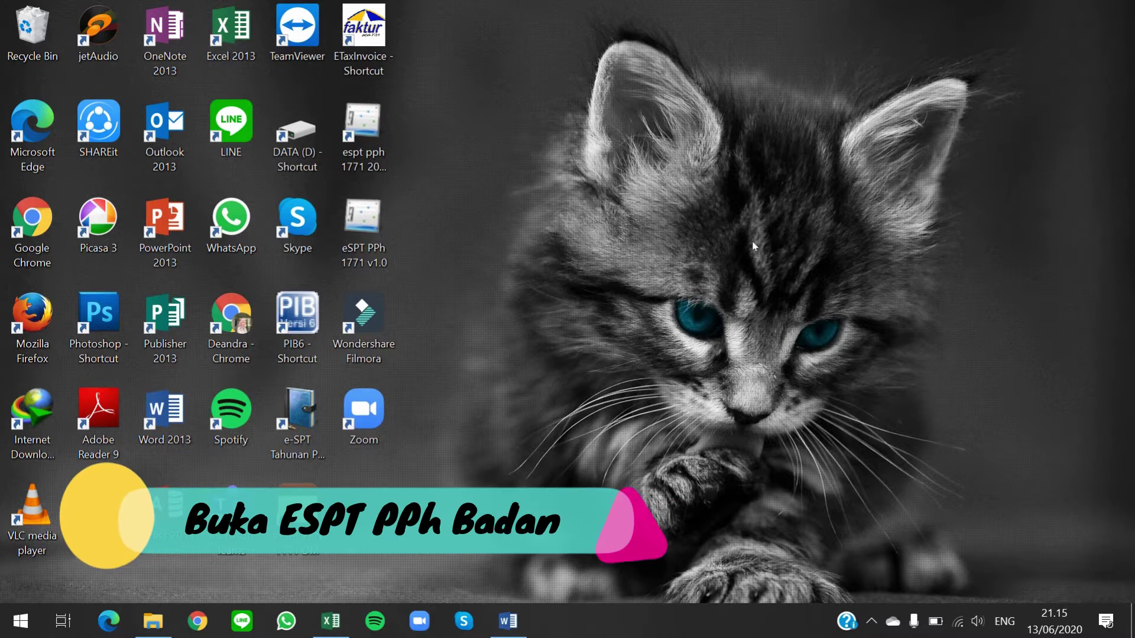
# Launch eSPT, connect to the PT MNF INDONESIA database and log in as administrator with the account password
pyautogui.doubleClick(364, 127)
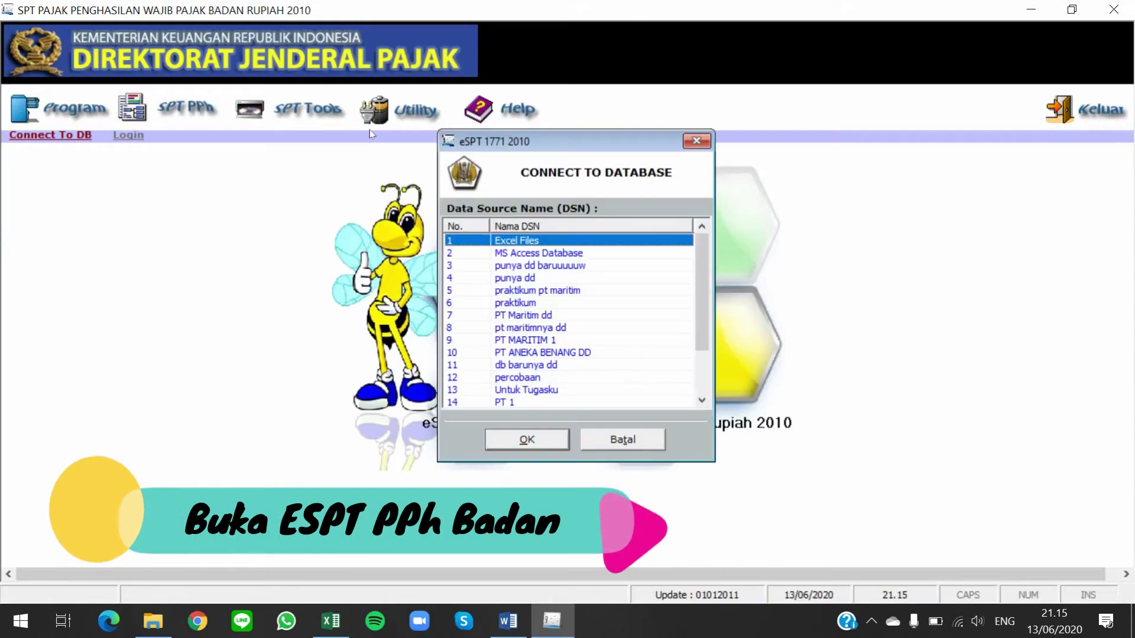
pyautogui.scroll(-2, 603, 325)
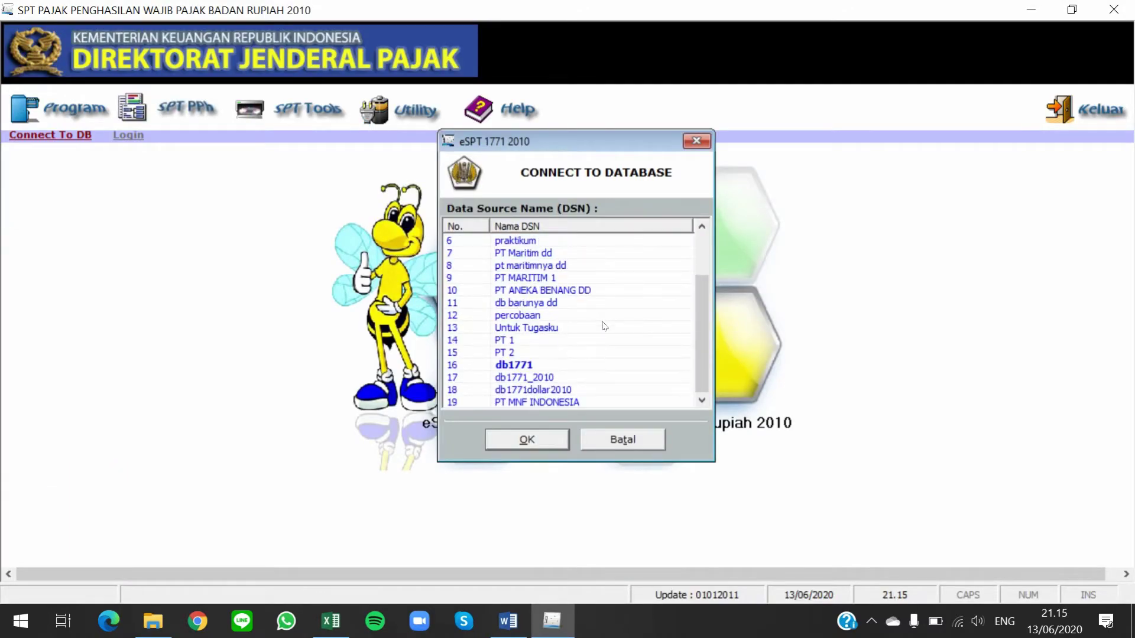
pyautogui.click(526, 402)
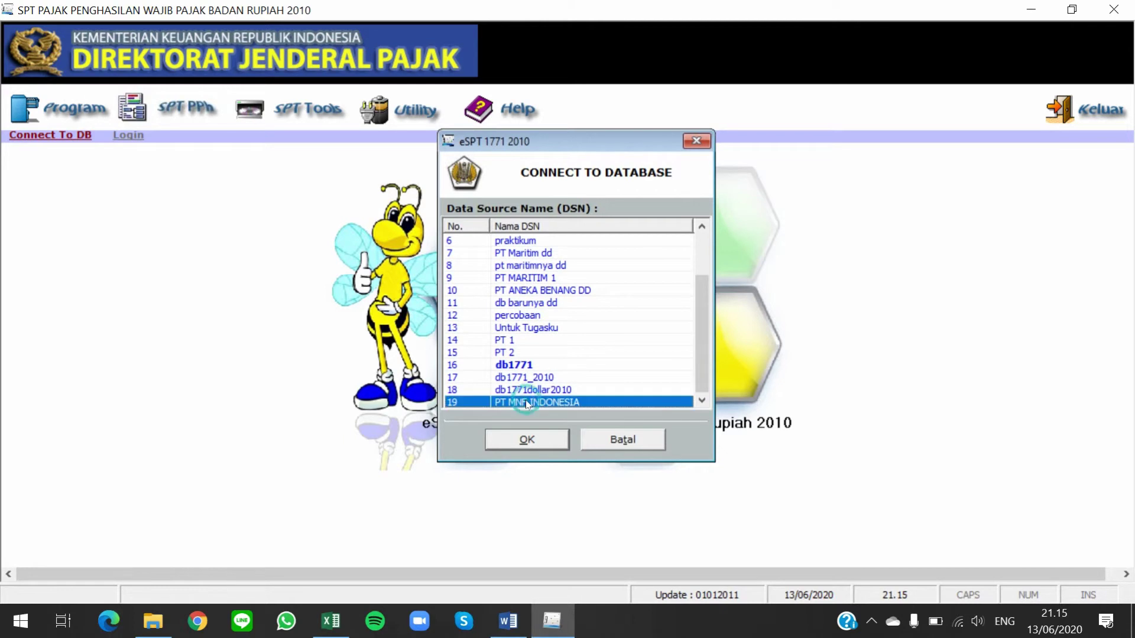
pyautogui.click(527, 440)
pyautogui.write('admi')
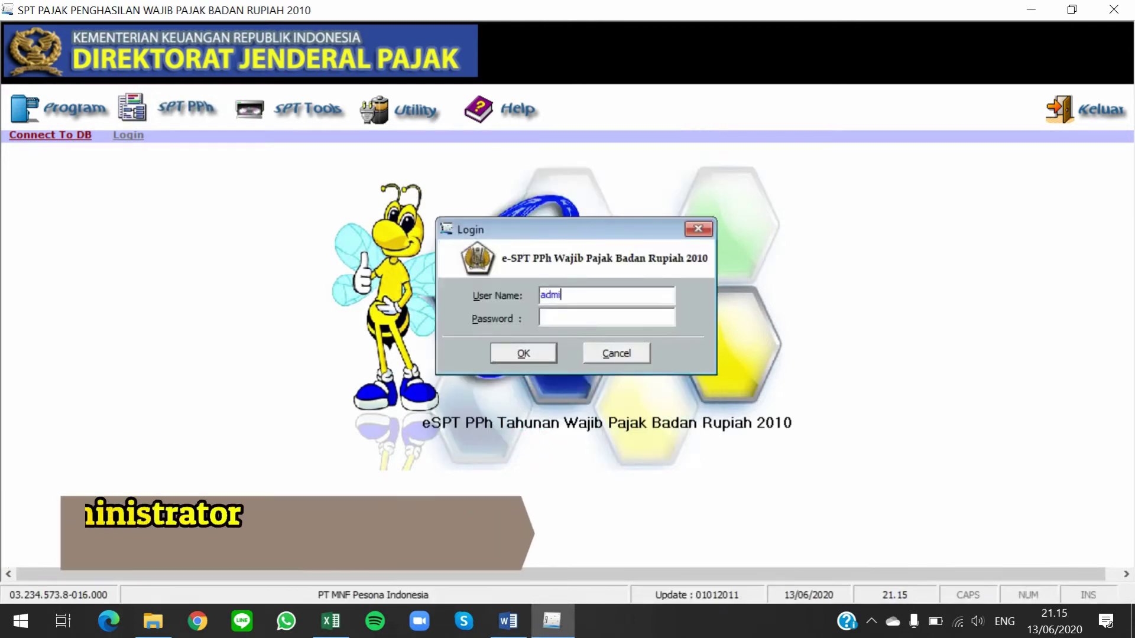
pyautogui.write('nistrator')
pyautogui.press('Tab')
pyautogui.write('123')
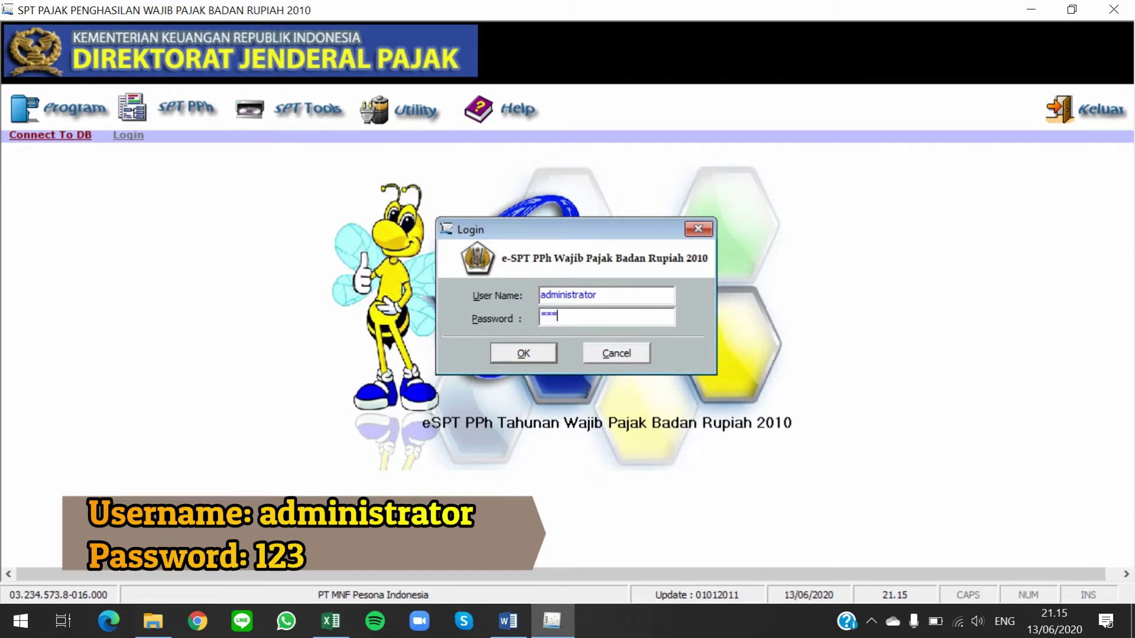
pyautogui.click(523, 353)
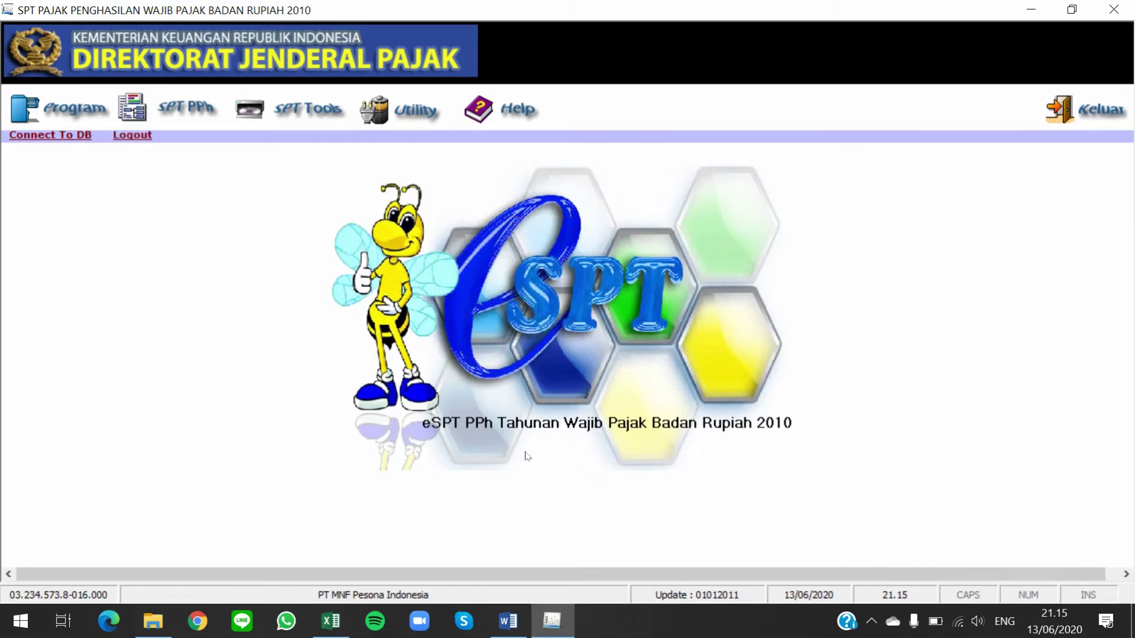
# Open the existing 2018 tax return via Program > Buka SPT Yang Ada
pyautogui.click(64, 109)
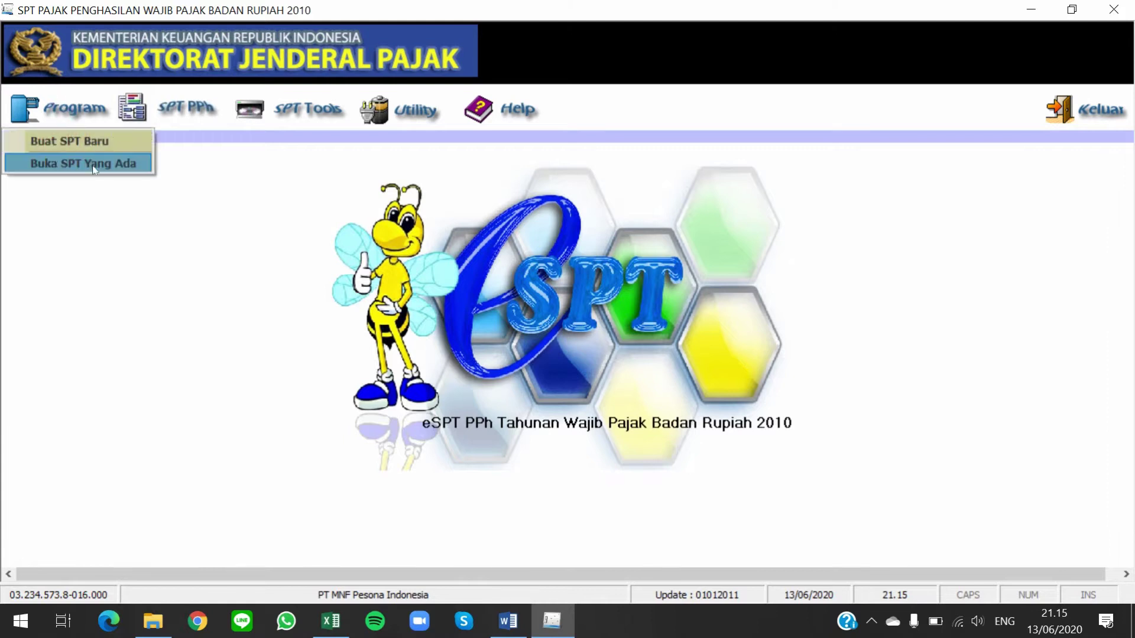
pyautogui.click(93, 166)
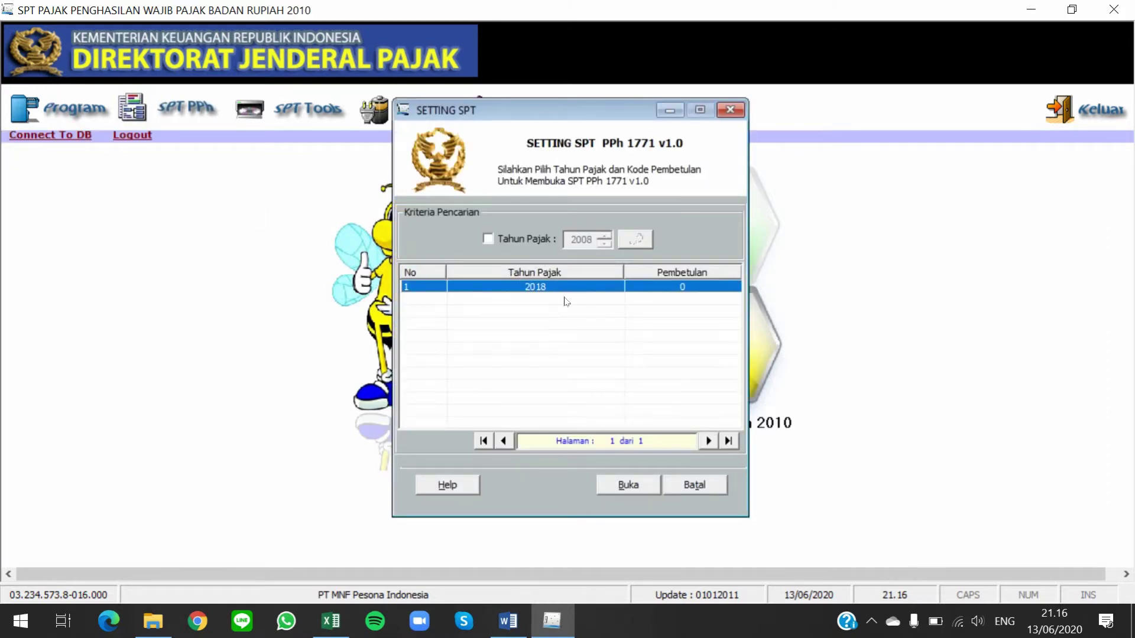
pyautogui.click(650, 489)
pyautogui.click(568, 387)
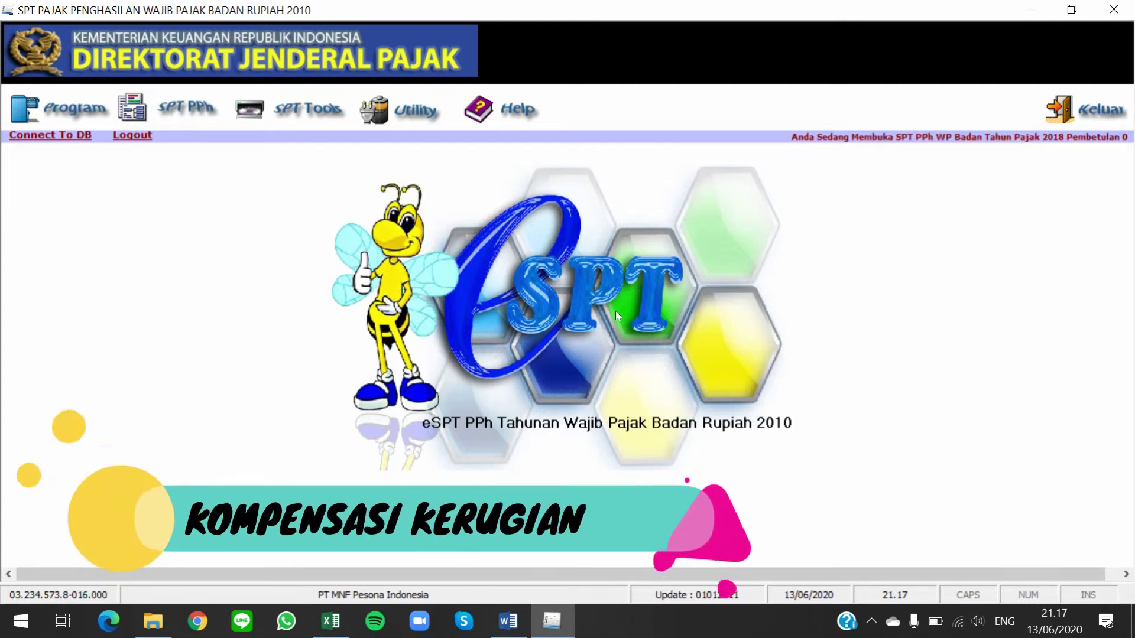
# Open Perhitungan Kompensasi Kerugian Fiskal under Lampiran Khusus and bring up the Ubah R/L entry form
pyautogui.click(196, 117)
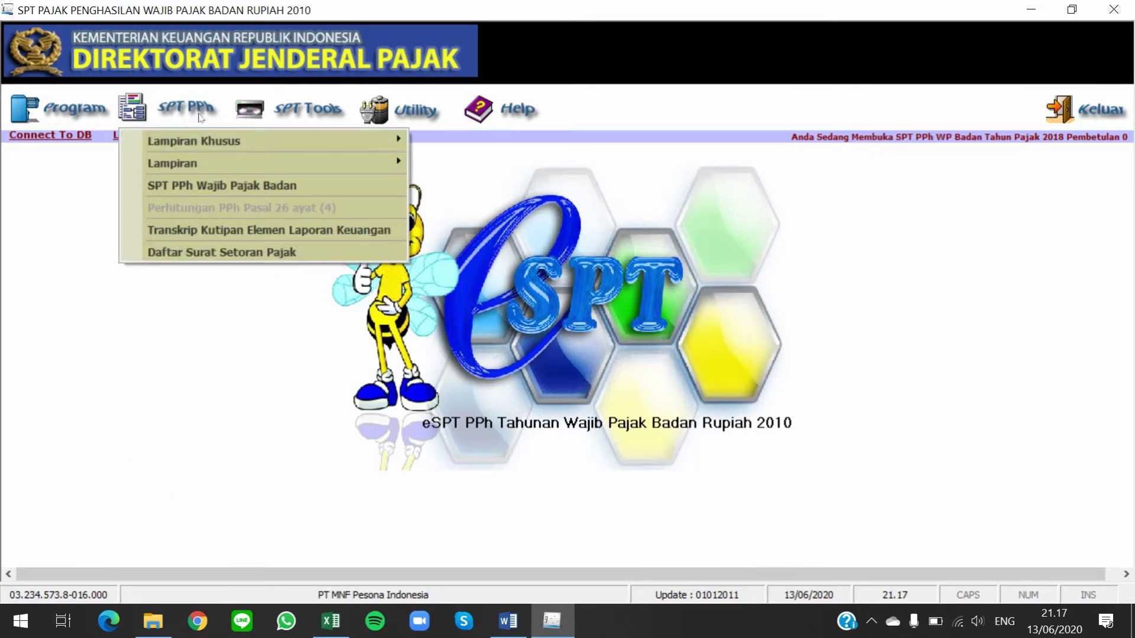
pyautogui.moveTo(317, 137)
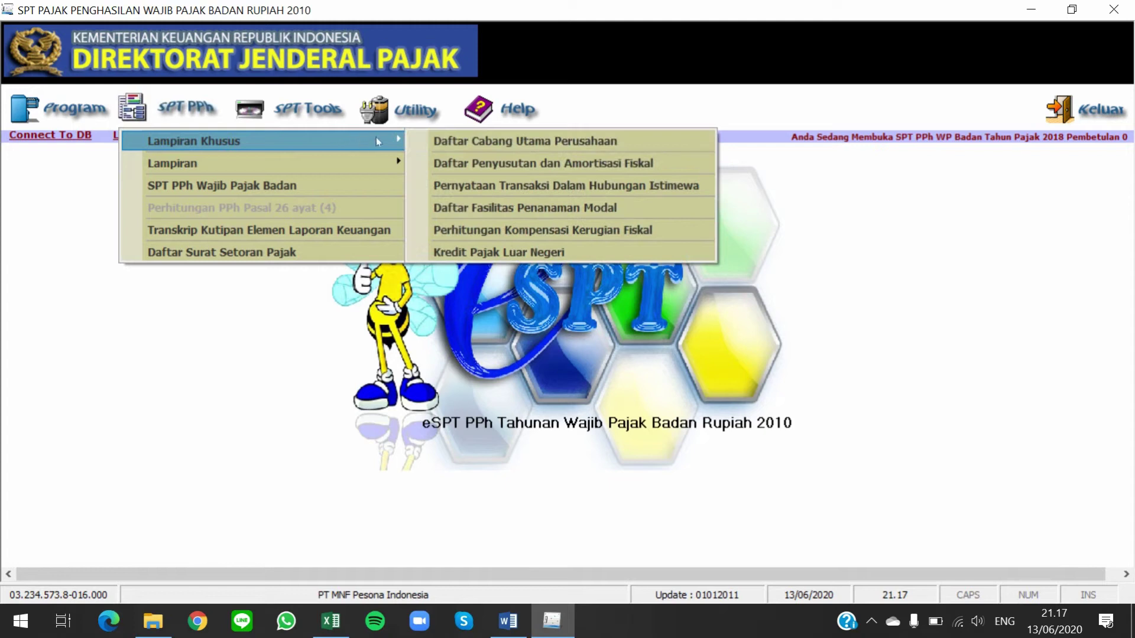
pyautogui.click(541, 228)
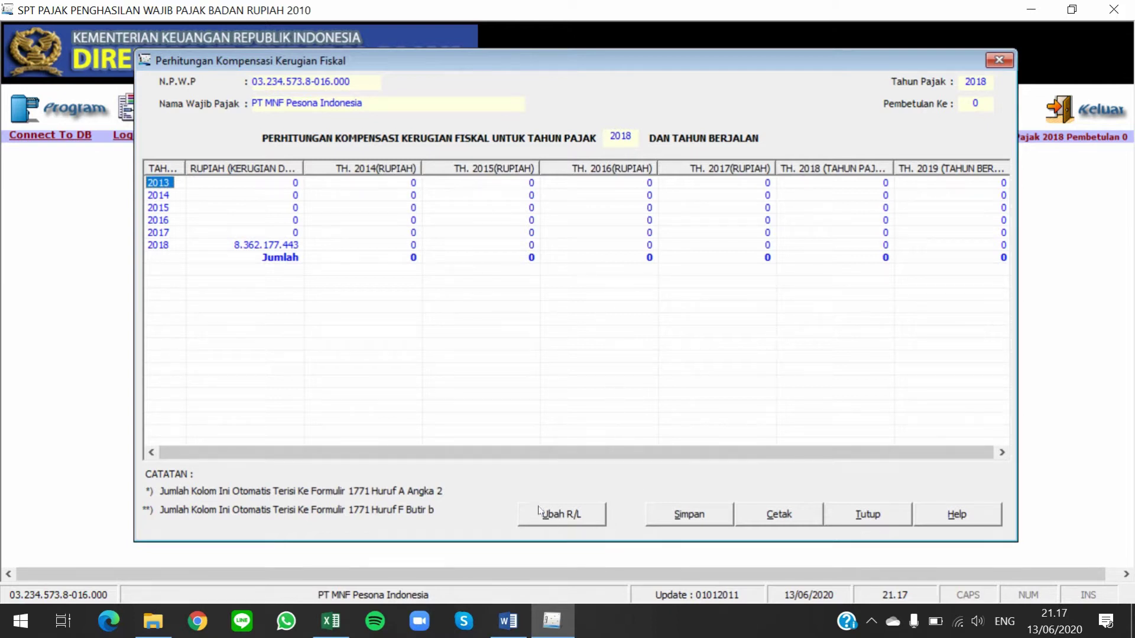
pyautogui.click(573, 515)
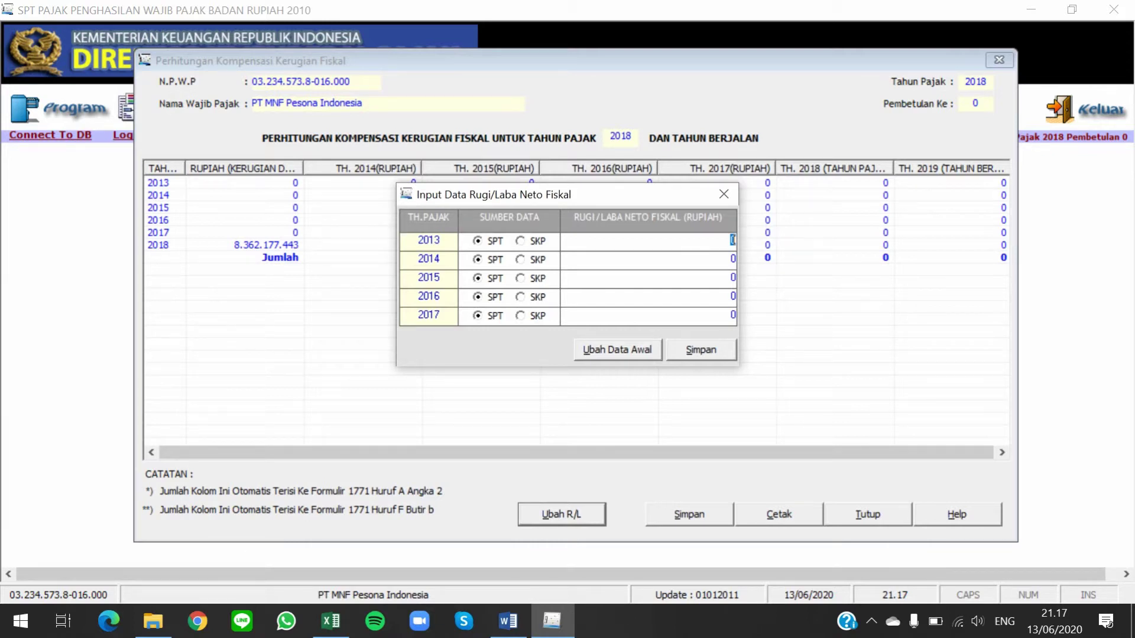
# Bring the Word assignment document forward and maximize it
pyautogui.hotkey('alt', 'Tab')
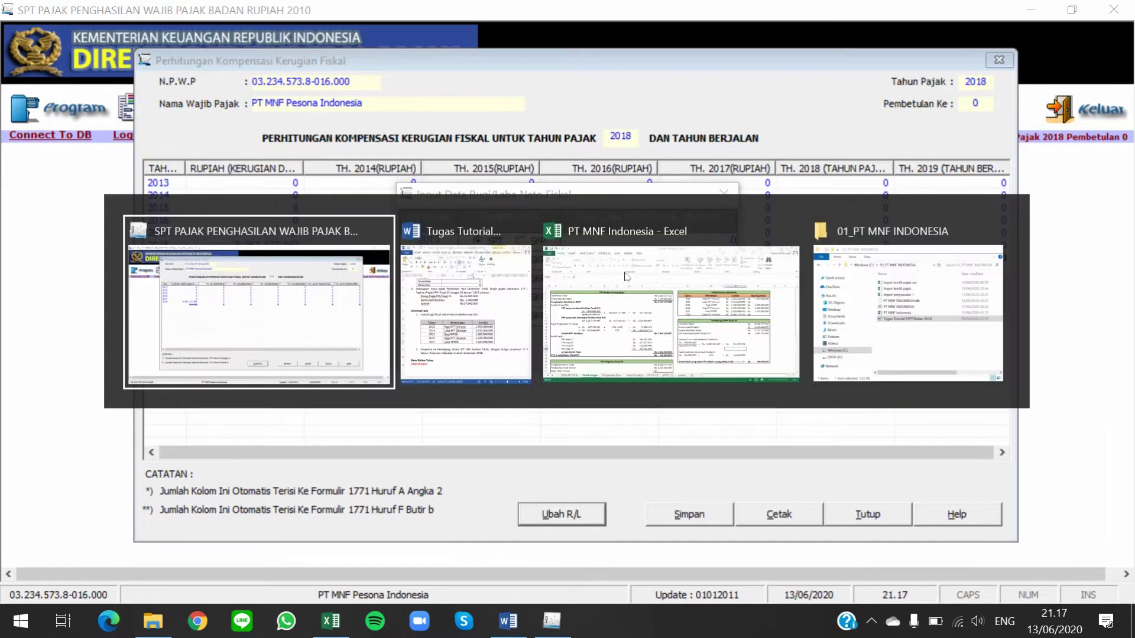
pyautogui.hotkey('alt', 'Tab')
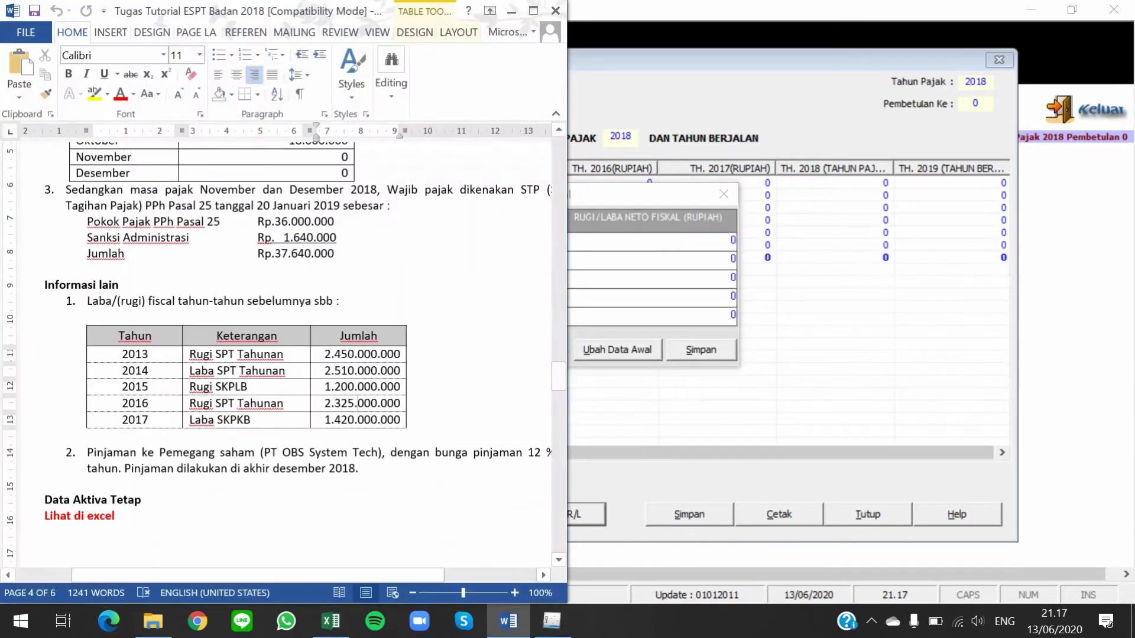
pyautogui.click(749, 55)
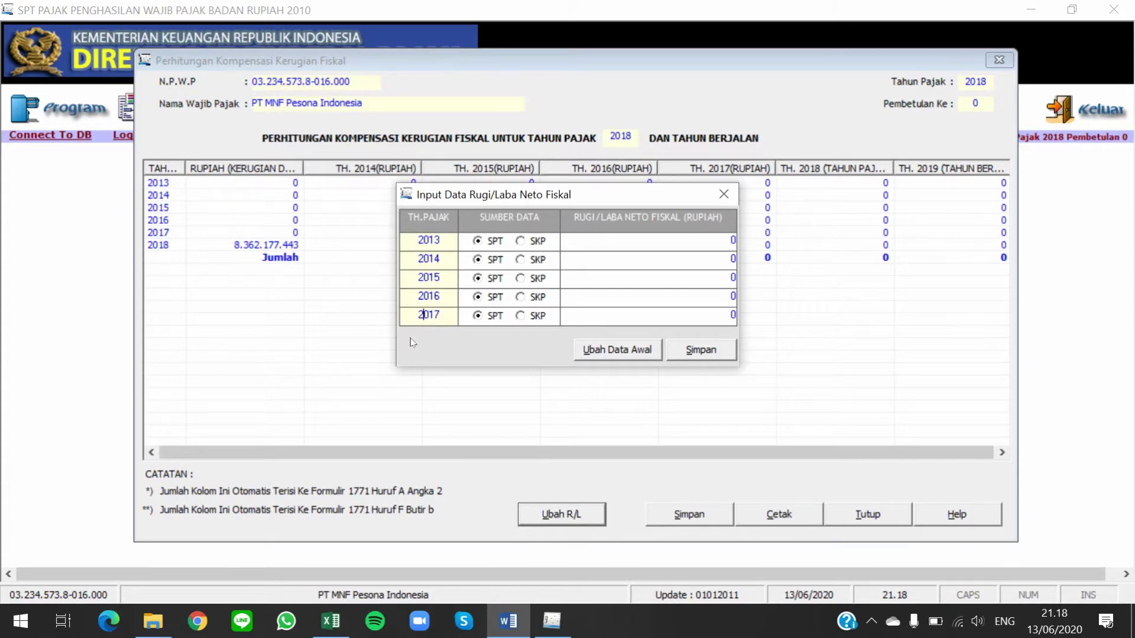
pyautogui.hotkey('alt', 'Tab')
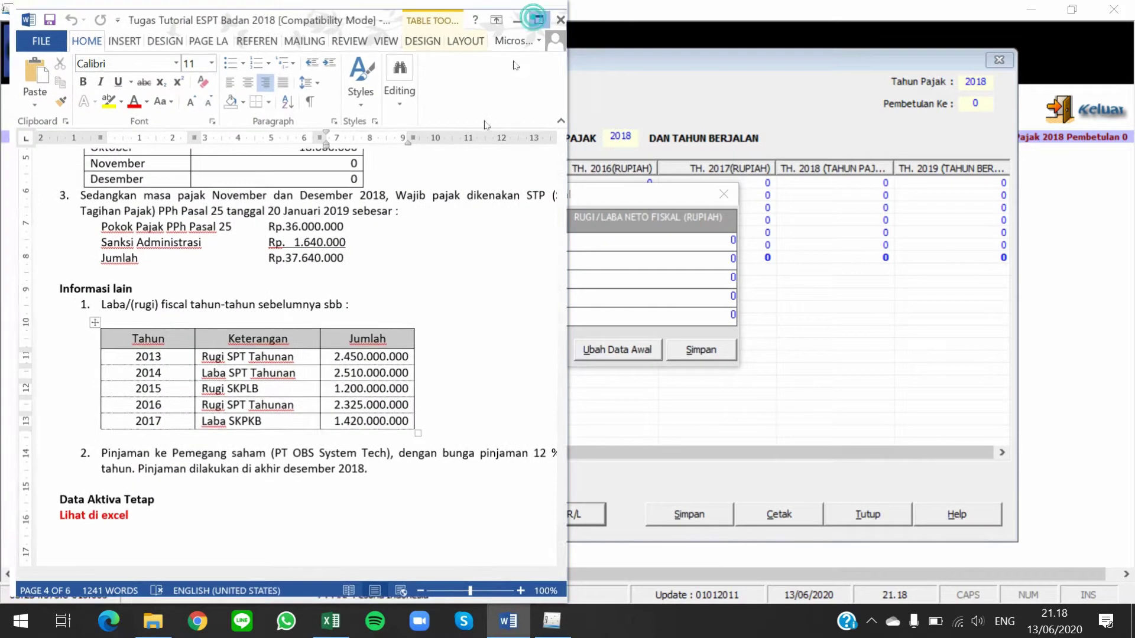
pyautogui.click(533, 10)
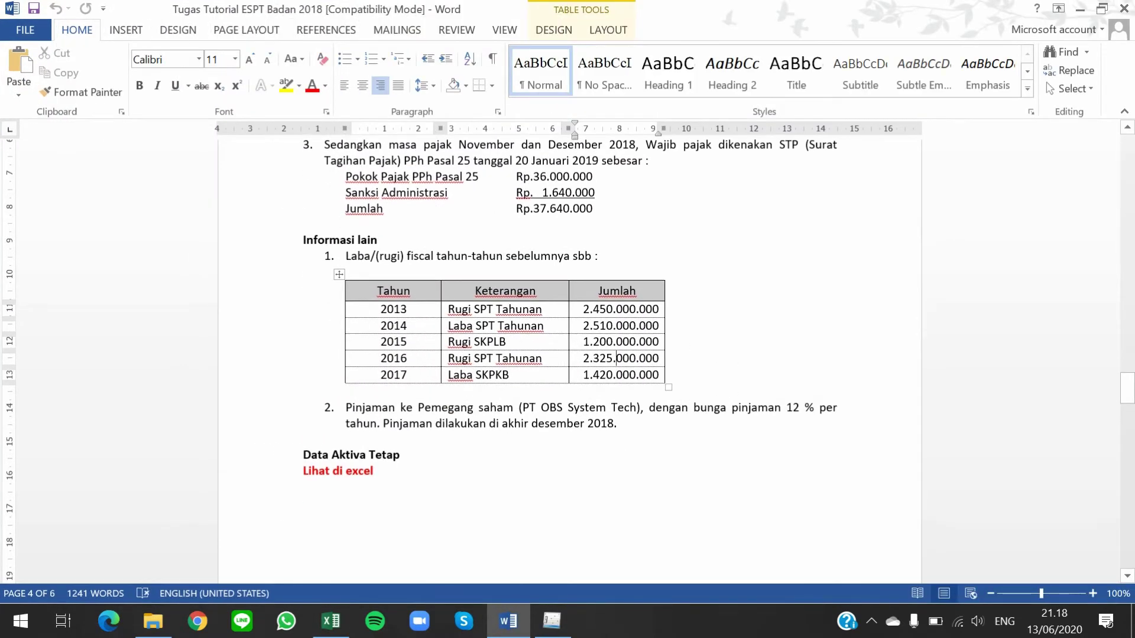
pyautogui.hotkey('alt', 'Tab')
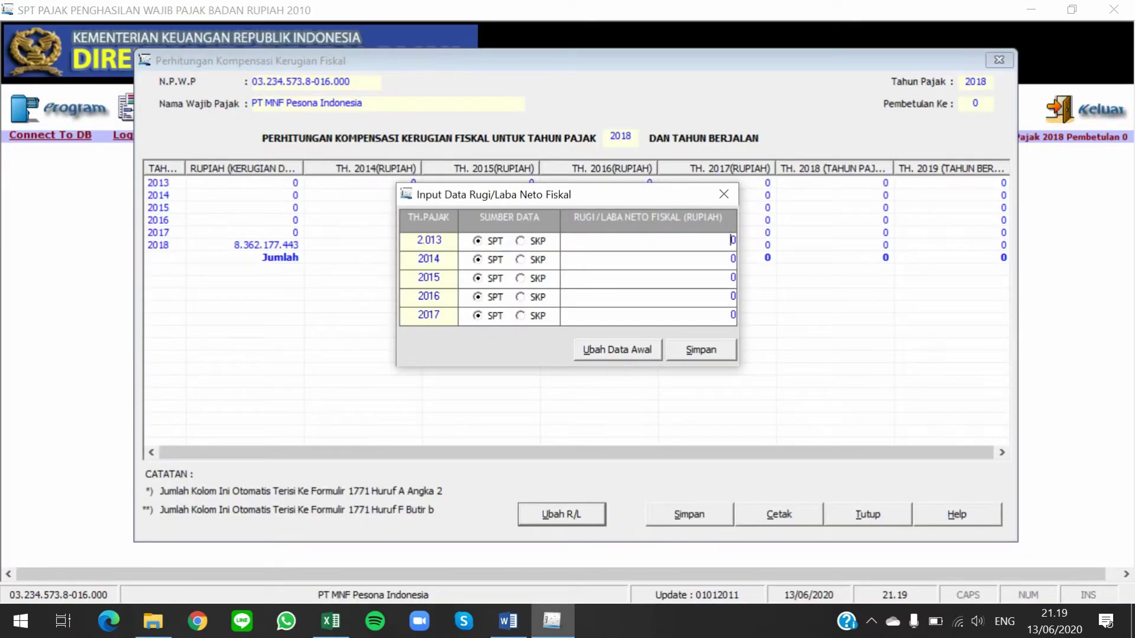
pyautogui.hotkey('alt', 'Tab')
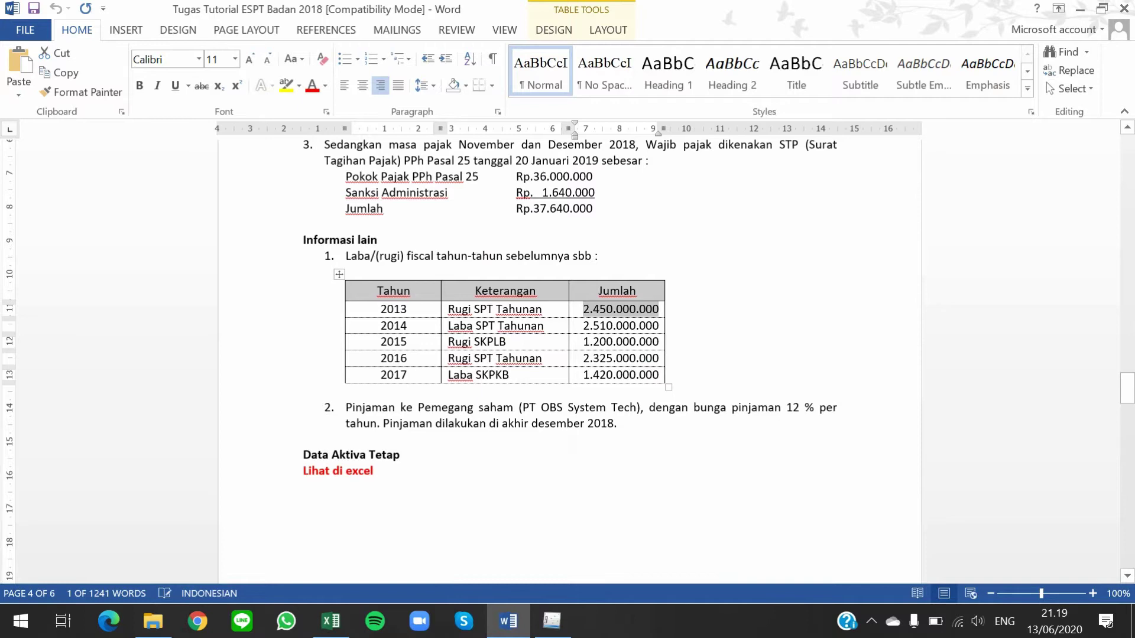
# Copy the 2013 amount 2.450.000.000 from the Word table and return to eSPT
pyautogui.click(587, 318)
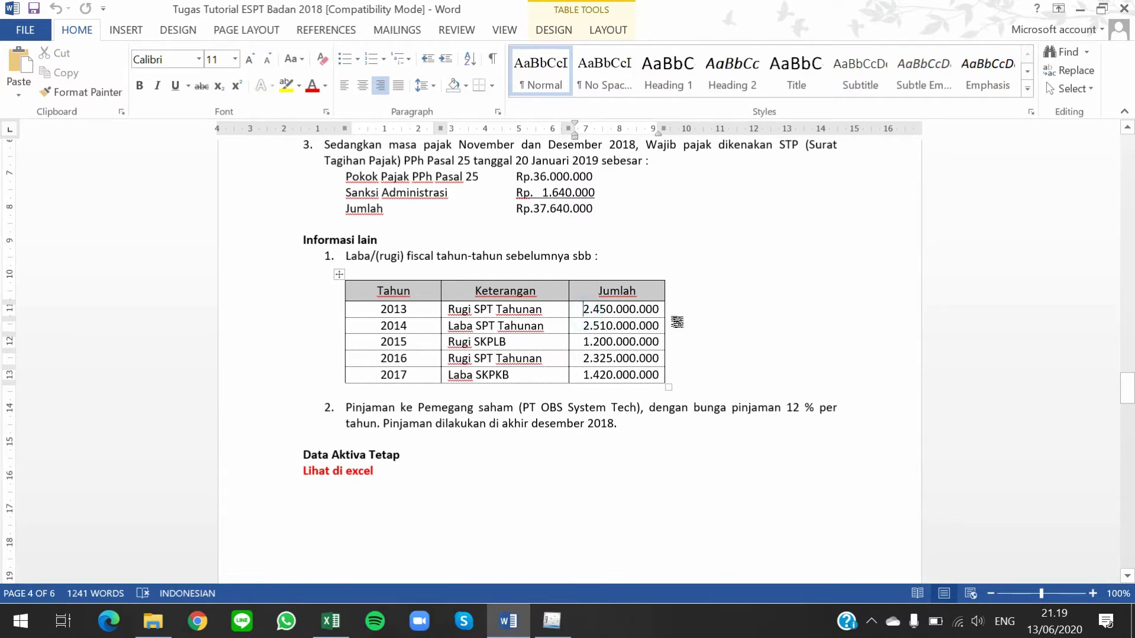
pyautogui.moveTo(583, 308); pyautogui.dragTo(657, 302)
pyautogui.hotkey('ctrl', 'c')
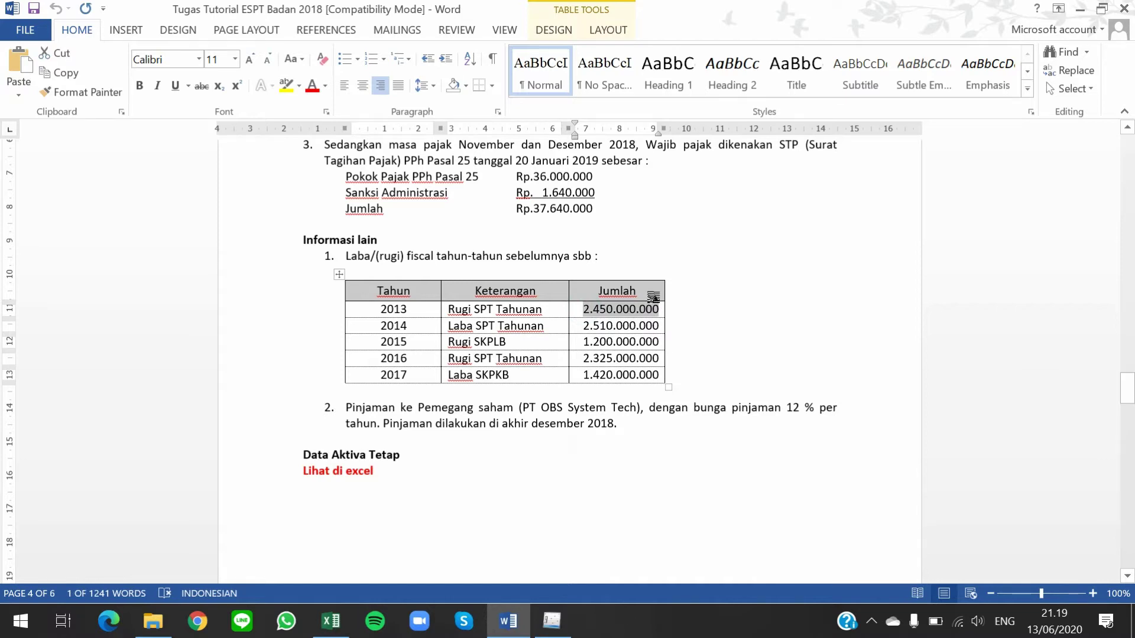
pyautogui.hotkey('alt', 'Tab')
pyautogui.click(490, 244)
# Paste 2.450.000.000 as the 2013 fiscal loss
pyautogui.click(733, 242)
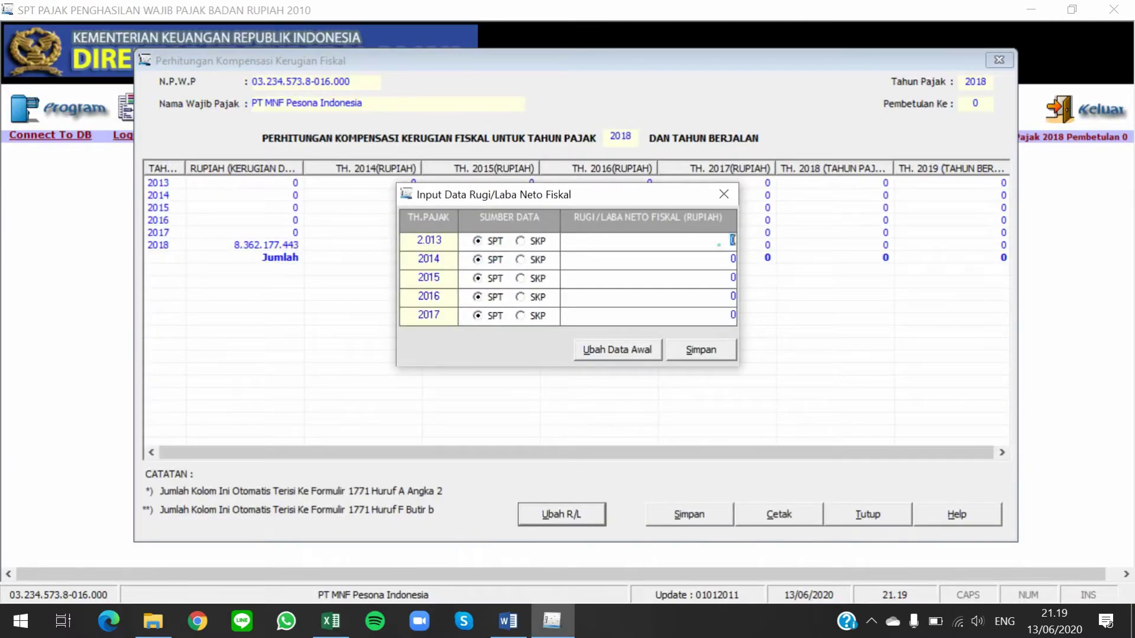
pyautogui.press('BackSpace')
pyautogui.rightClick(733, 244)
pyautogui.click(779, 321)
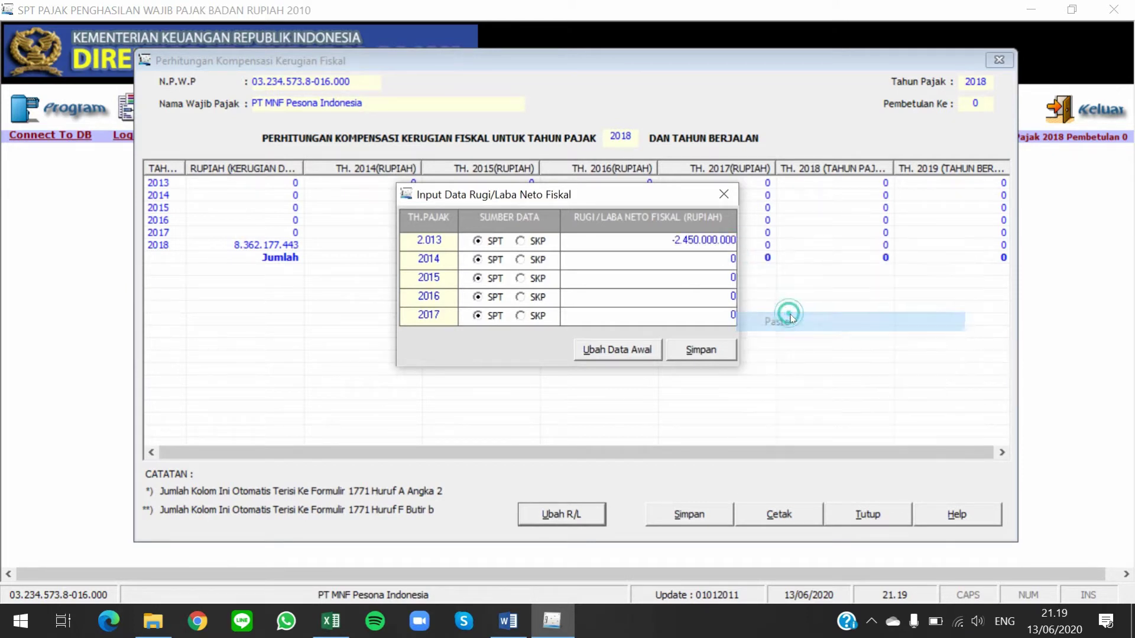
pyautogui.press('Return')
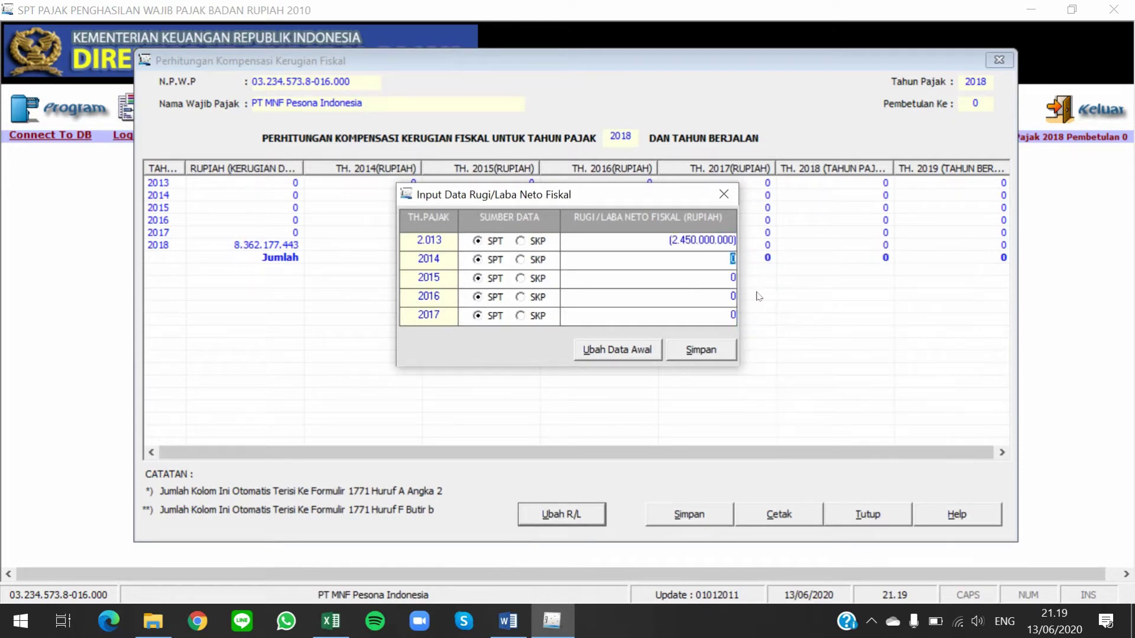
# Take 2.510.000.000 from Word and enter it as the 2014 fiscal profit
pyautogui.hotkey('alt', 'Tab')
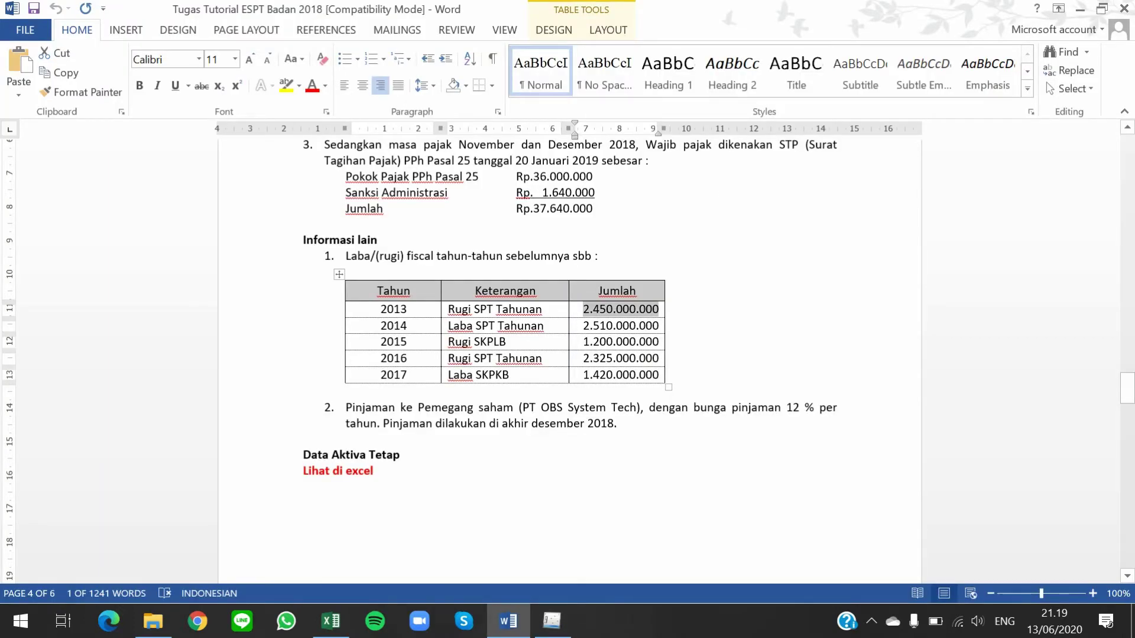
pyautogui.moveTo(584, 325); pyautogui.dragTo(658, 326)
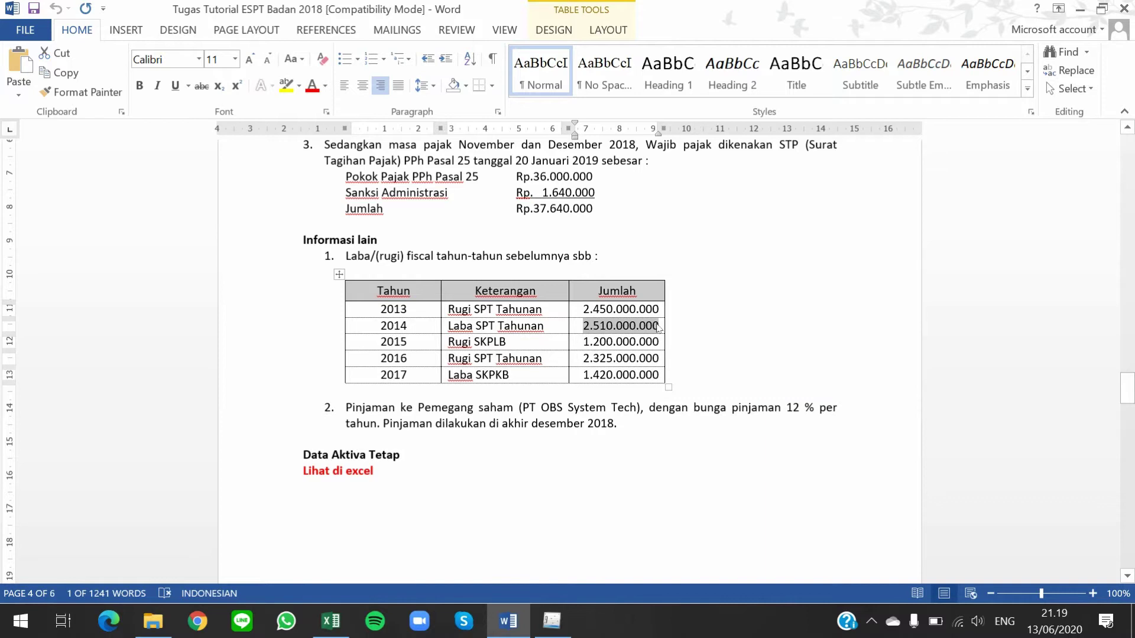
pyautogui.hotkey('alt', 'Tab')
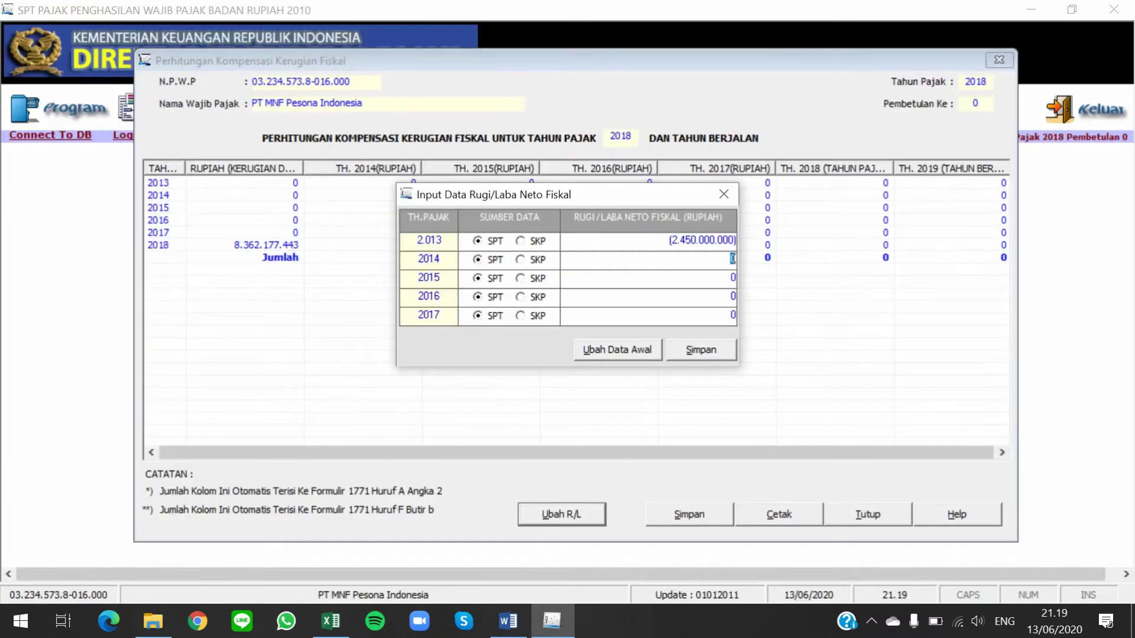
pyautogui.click(495, 260)
pyautogui.click(718, 262)
pyautogui.rightClick(729, 257)
pyautogui.click(779, 333)
pyautogui.press('Return')
# Select the 2015 amount 1.200.000.000 in the Word table
pyautogui.hotkey('alt', 'Tab')
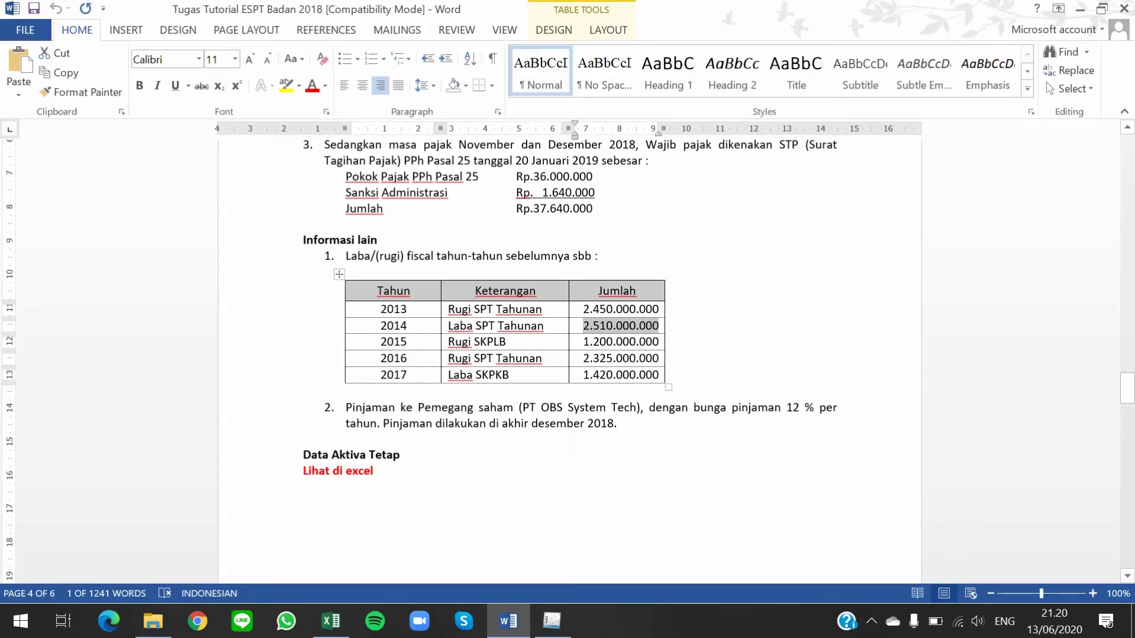
pyautogui.moveTo(584, 342); pyautogui.dragTo(659, 343)
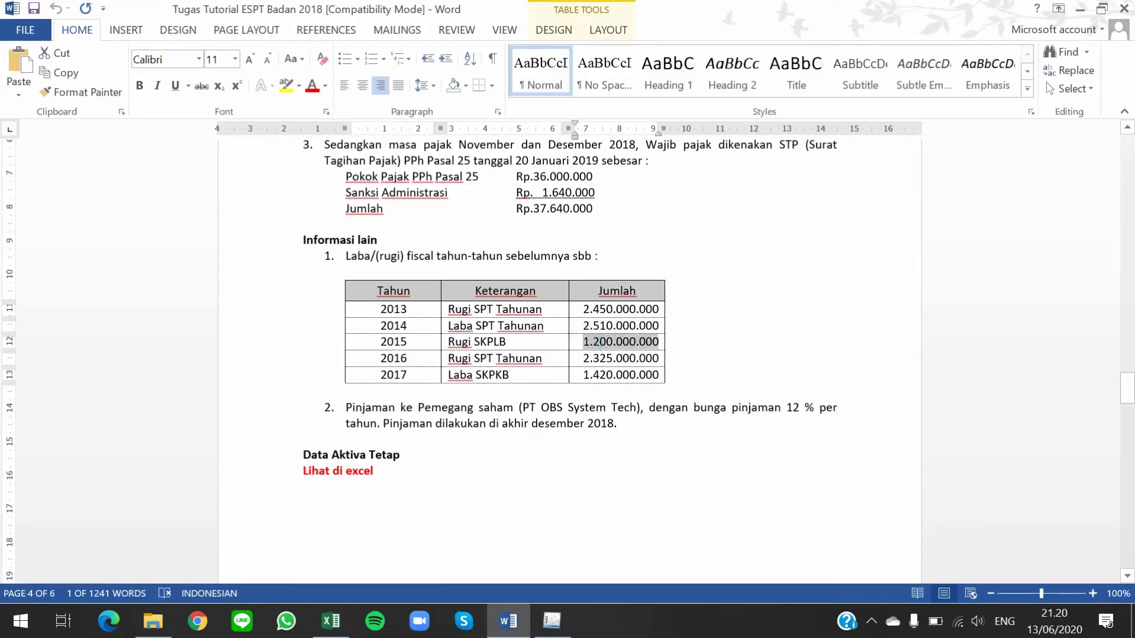
pyautogui.hotkey('alt', 'Tab')
pyautogui.hotkey('alt', 'Tab')
pyautogui.hotkey('alt', 'Tab')
pyautogui.hotkey('alt', 'Tab')
pyautogui.hotkey('alt', 'Tab')
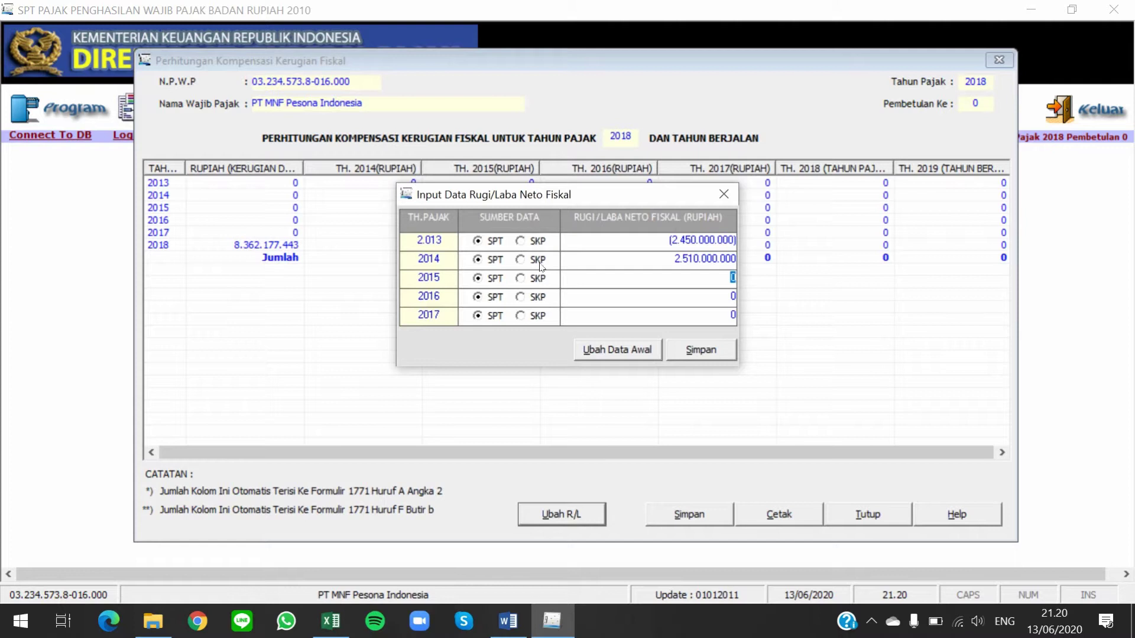
# Set 2015 to SKP source with a loss of (1.200.000.000)
pyautogui.click(533, 279)
pyautogui.click(534, 279)
pyautogui.write('-')
pyautogui.rightClick(734, 283)
pyautogui.click(786, 357)
pyautogui.press('Return')
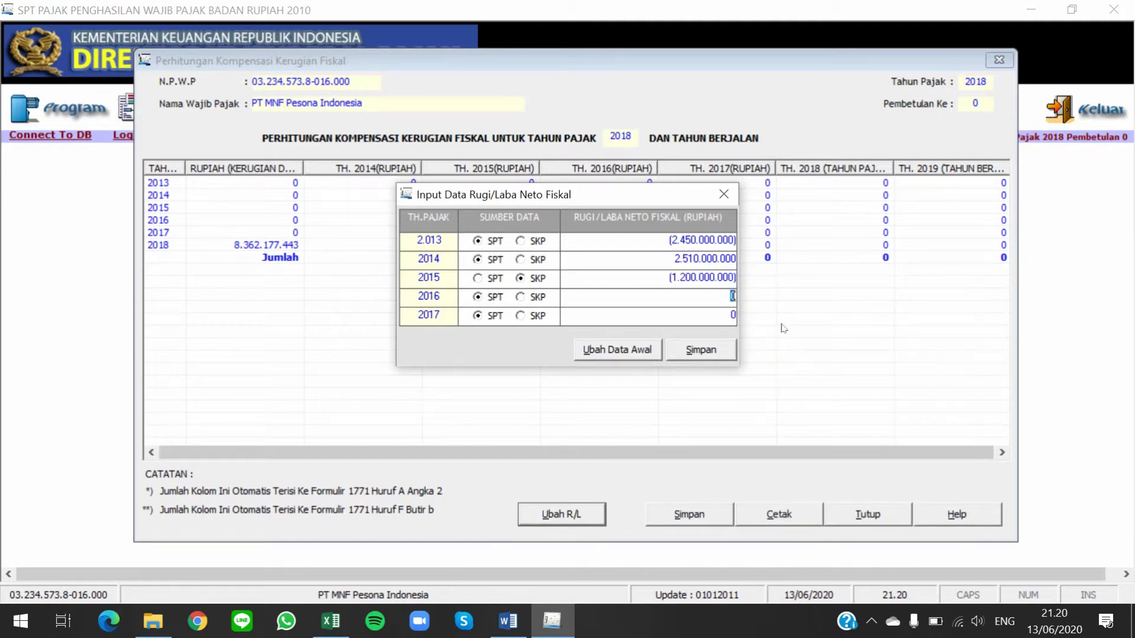
# Copy 2.325.000.000 from Word and enter it as the 2016 loss with SPT source
pyautogui.hotkey('alt', 'Tab')
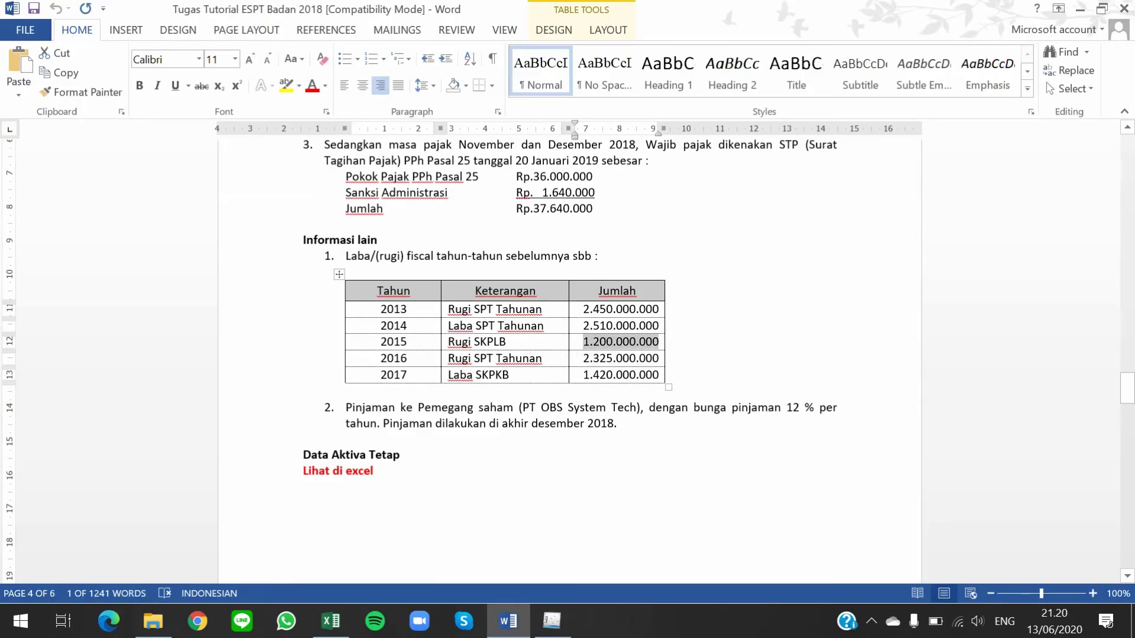
pyautogui.moveTo(581, 359); pyautogui.dragTo(658, 355)
pyautogui.hotkey('ctrl', 'c')
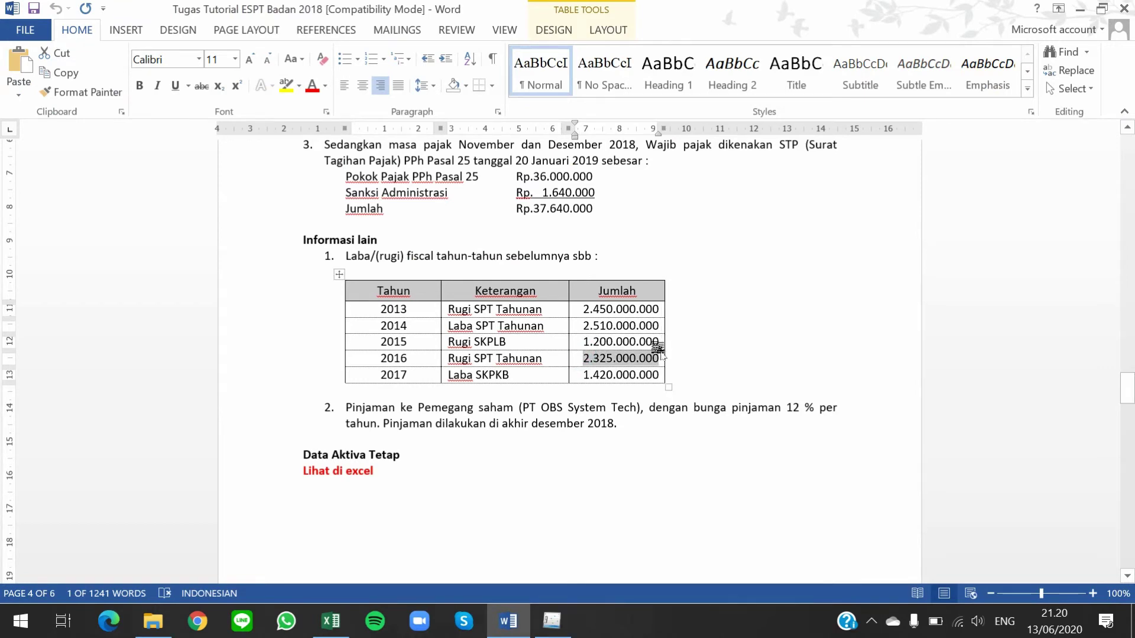
pyautogui.hotkey('alt', 'Tab')
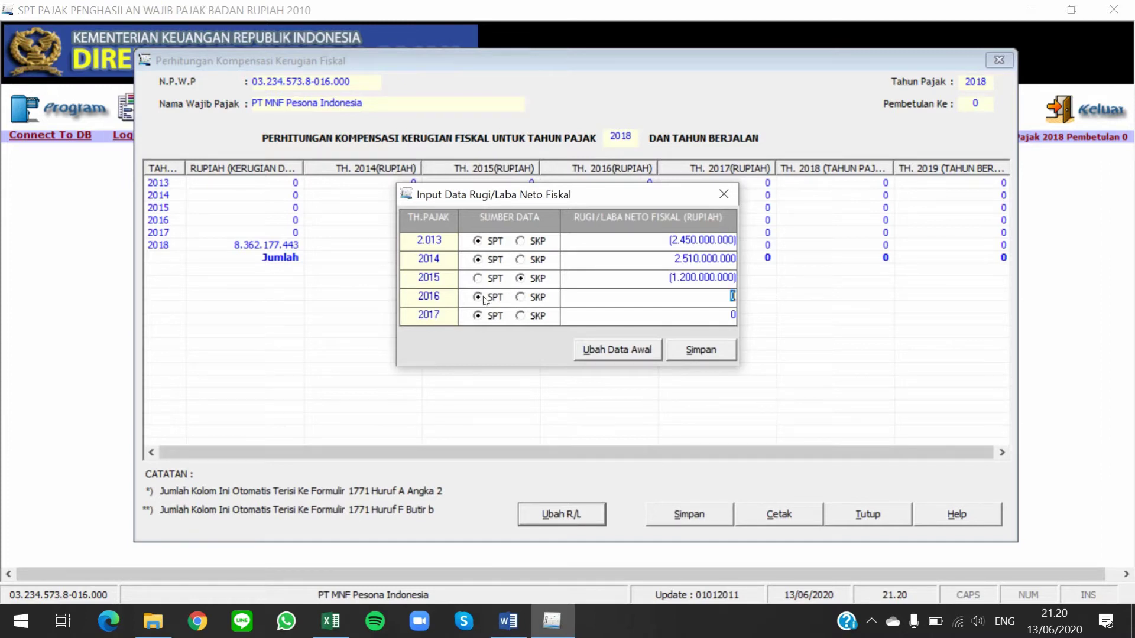
pyautogui.click(496, 303)
pyautogui.click(733, 296)
pyautogui.rightClick(734, 297)
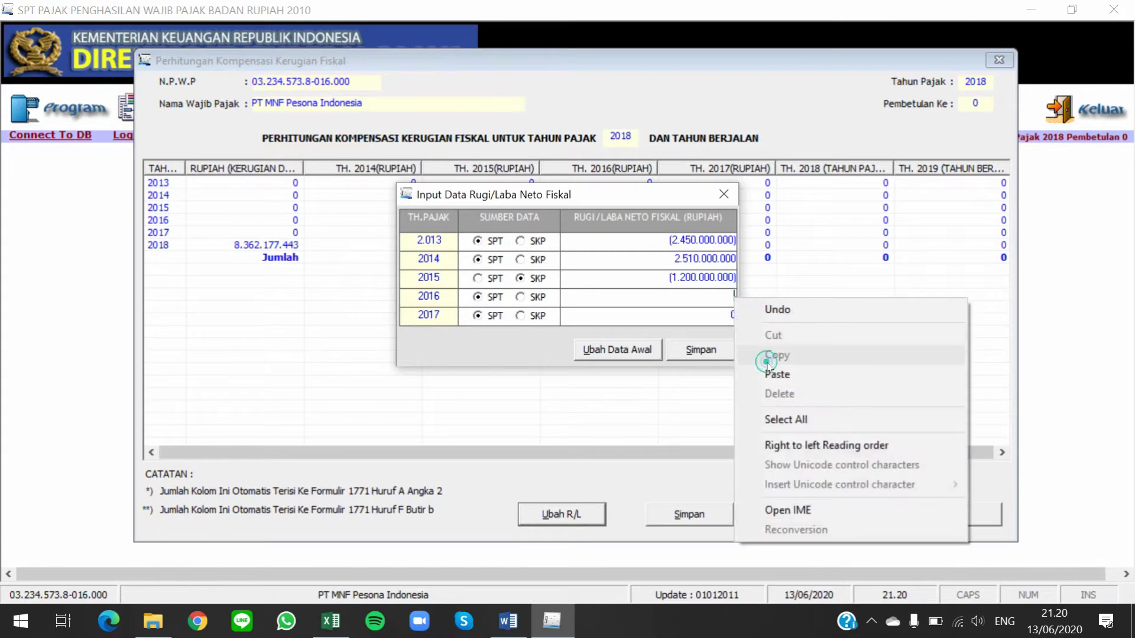
pyautogui.click(775, 374)
pyautogui.press('Return')
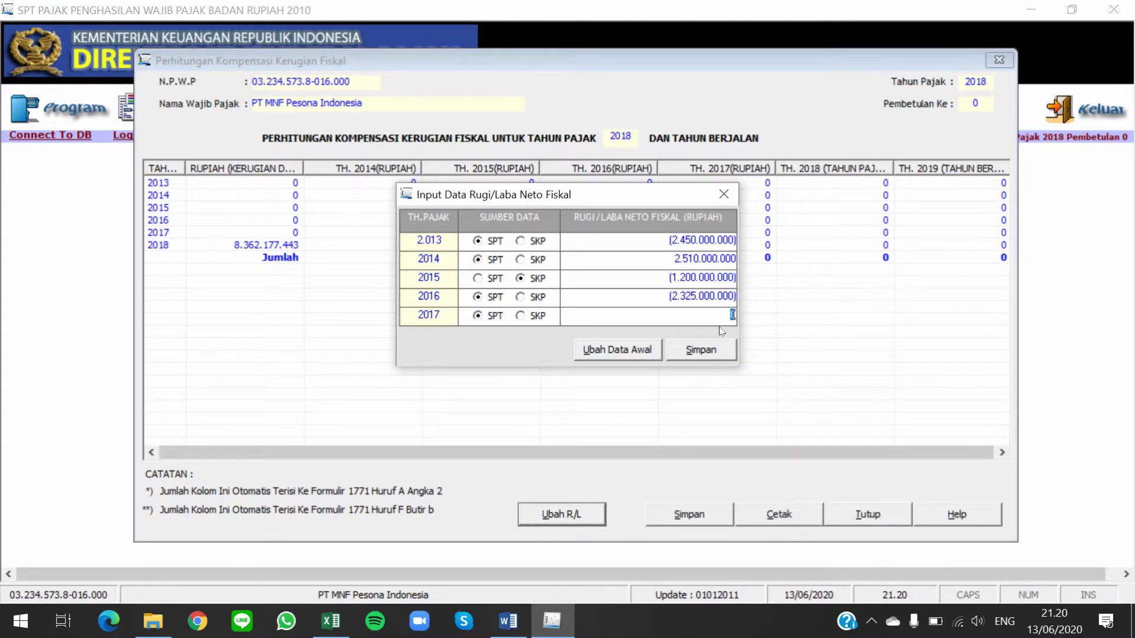
# Set 2017 to SKP source with a profit of 1.420.000.000
pyautogui.hotkey('alt', 'Tab')
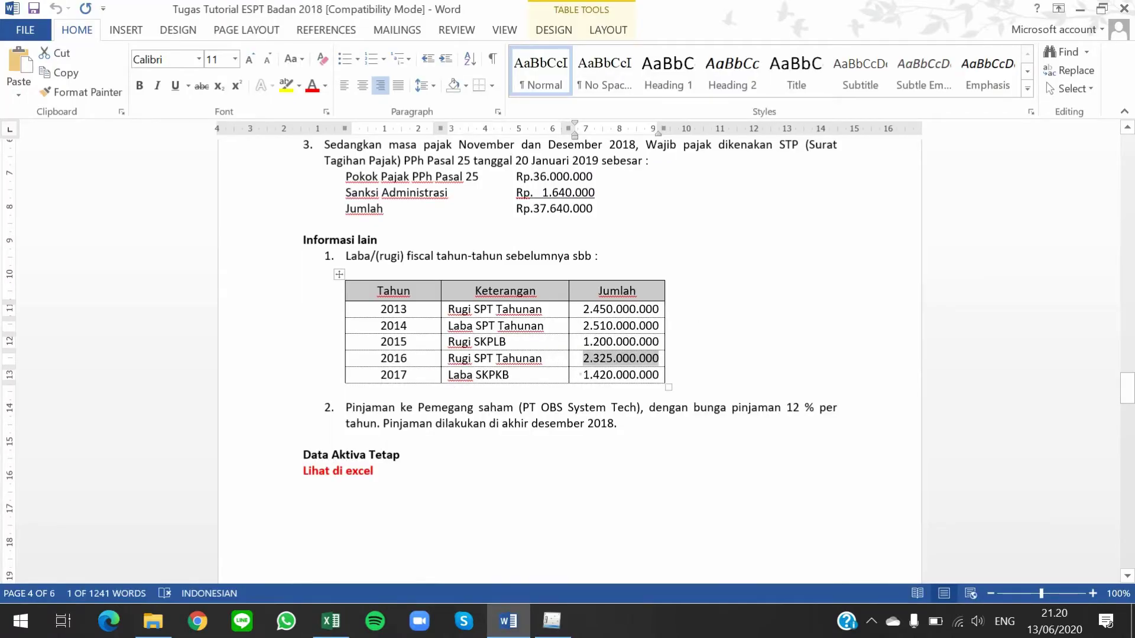
pyautogui.doubleClick(601, 375)
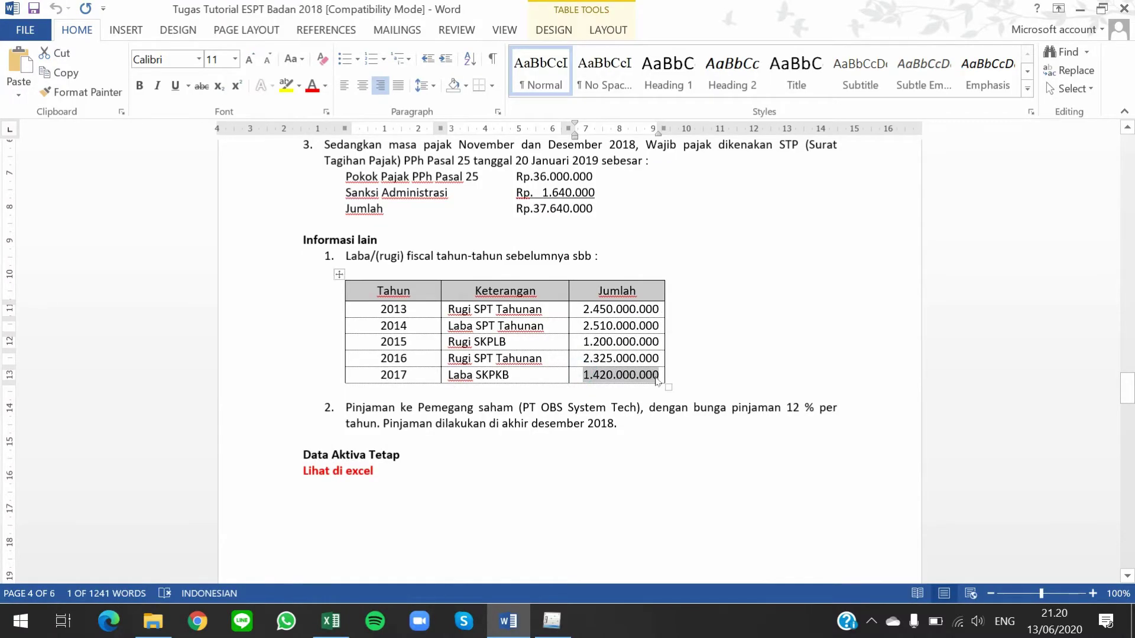
pyautogui.hotkey('alt', 'Tab')
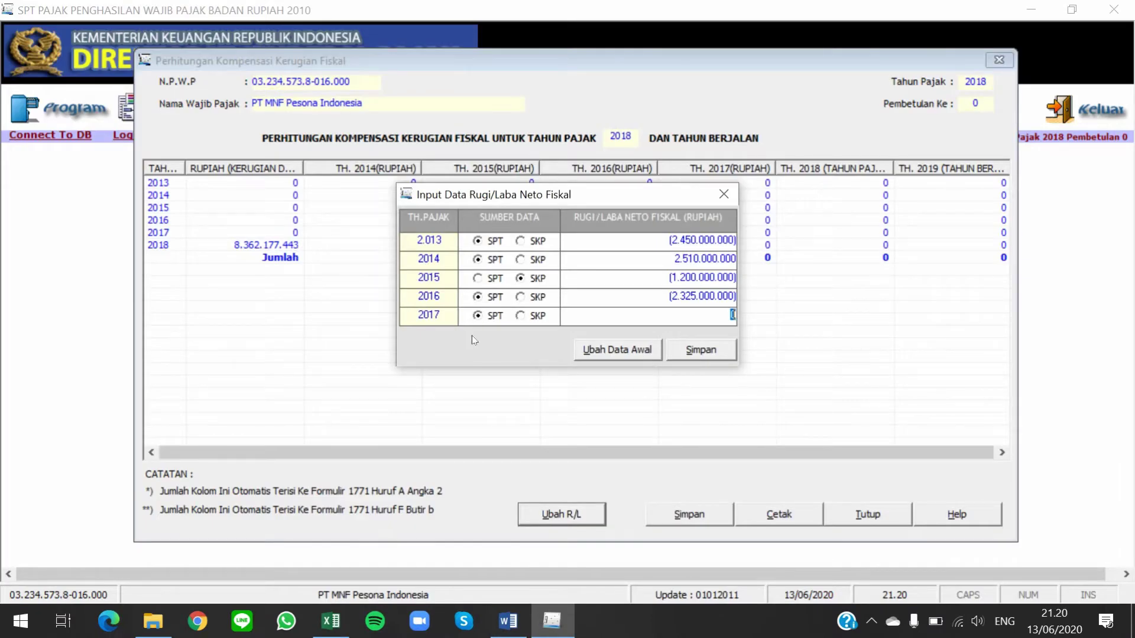
pyautogui.click(537, 316)
pyautogui.rightClick(724, 311)
pyautogui.click(762, 387)
pyautogui.press('Tab')
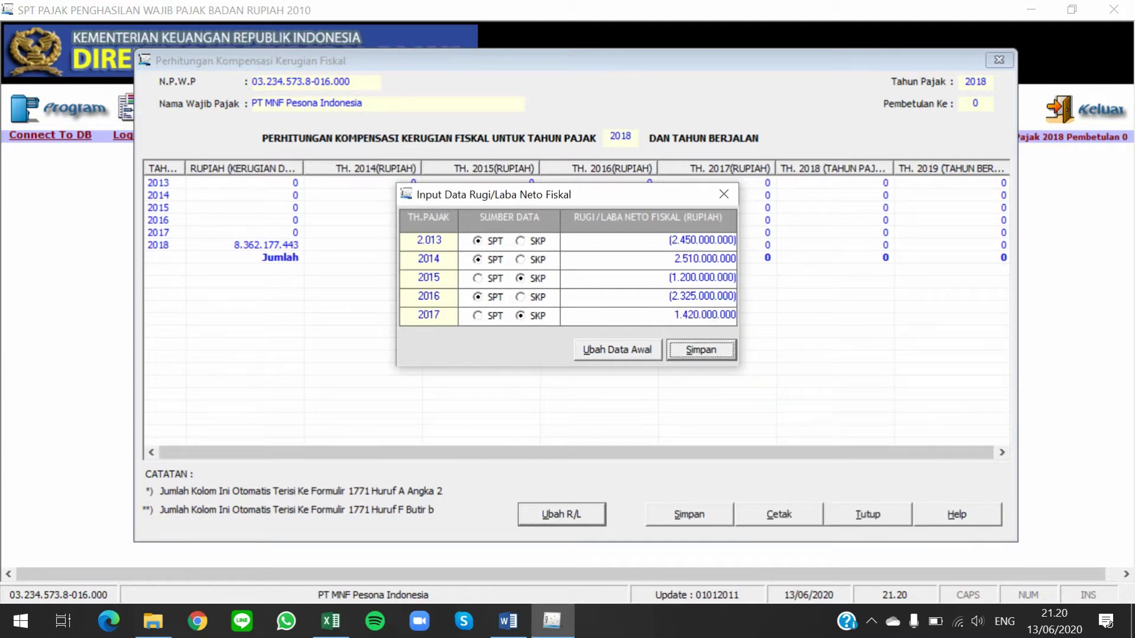
# Save the 2013–2017 profit/loss entries, check the 2008–2012 losses input, and close the dialog
pyautogui.click(706, 347)
pyautogui.click(707, 347)
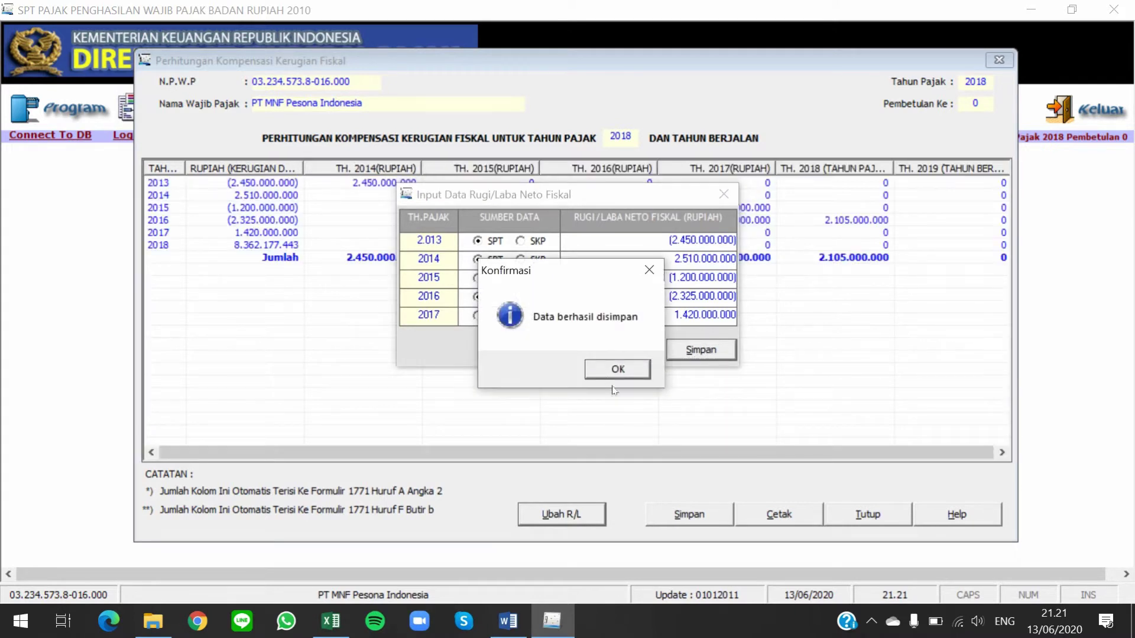
pyautogui.click(614, 370)
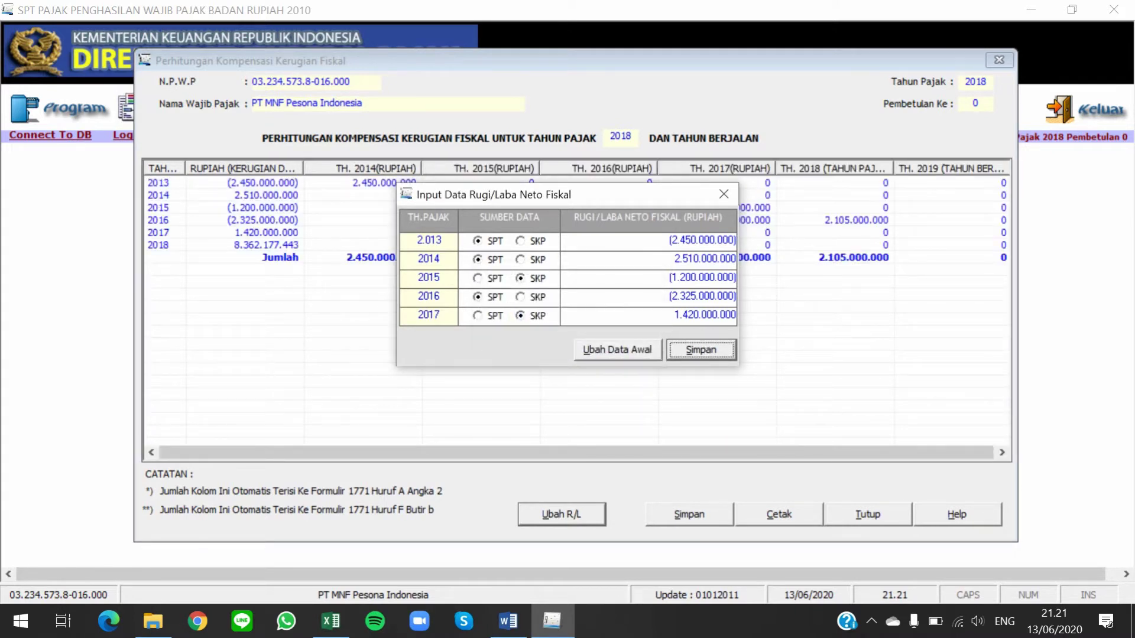
pyautogui.click(628, 351)
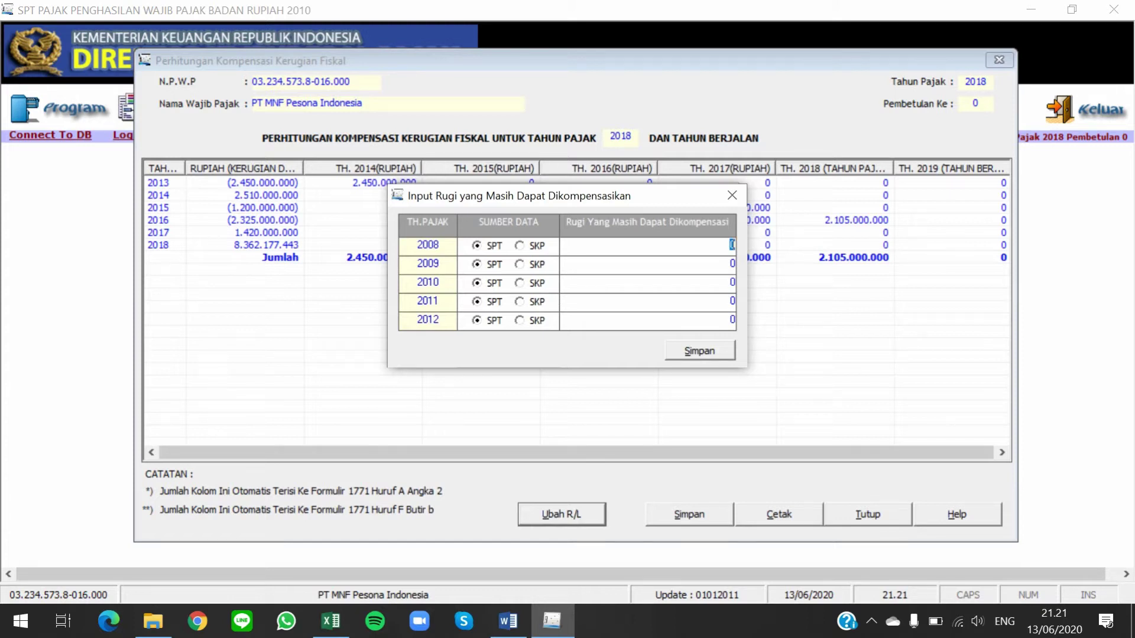
pyautogui.click(732, 195)
pyautogui.click(614, 372)
pyautogui.click(700, 350)
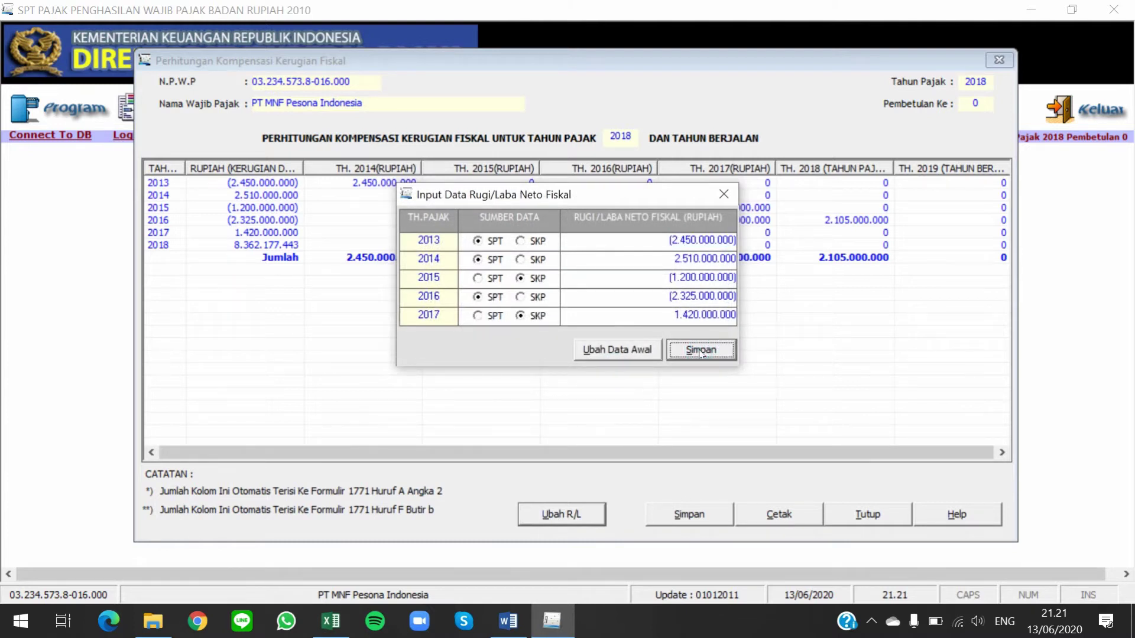
pyautogui.click(682, 353)
pyautogui.click(606, 367)
pyautogui.click(724, 195)
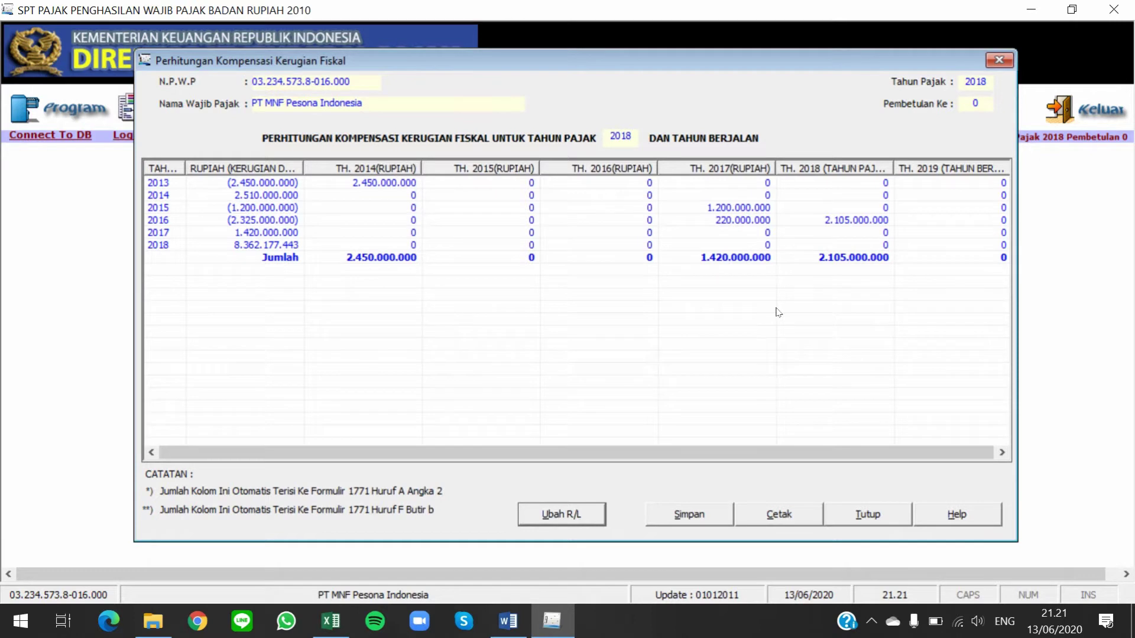
# Save the loss compensation calculation, offsetting 2.105.000.000 against 2018
pyautogui.click(712, 511)
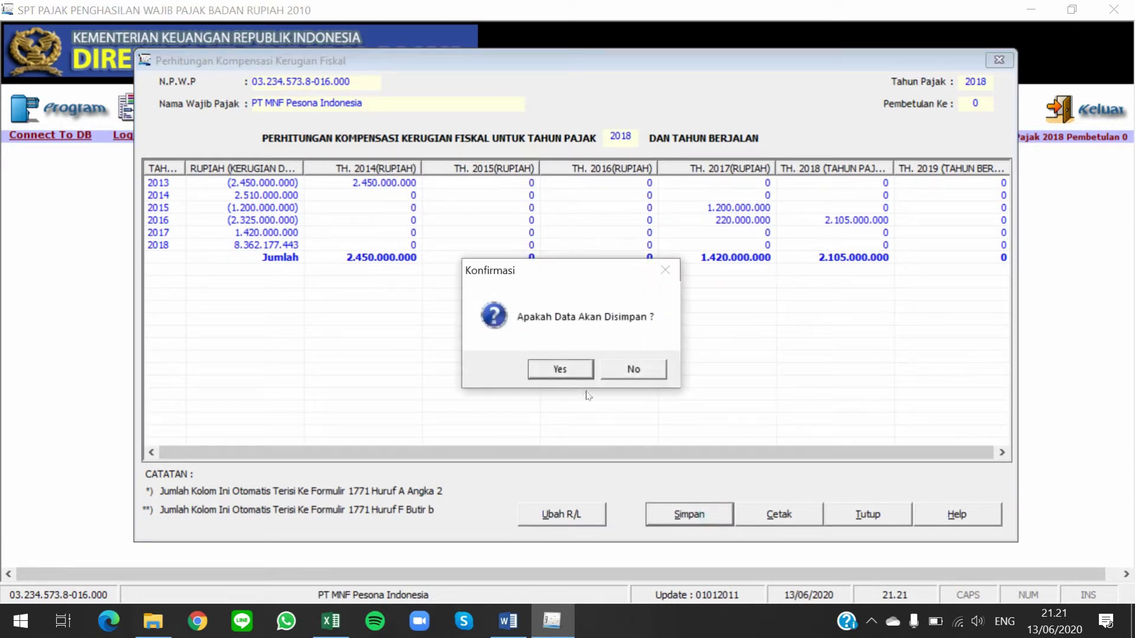
pyautogui.click(577, 371)
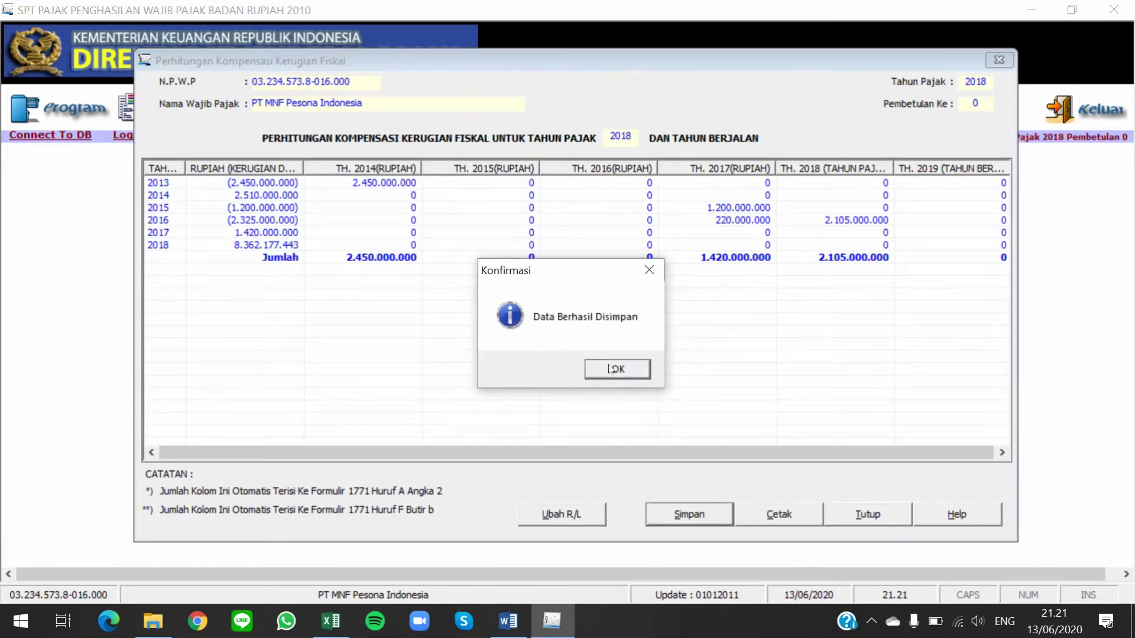
pyautogui.click(602, 370)
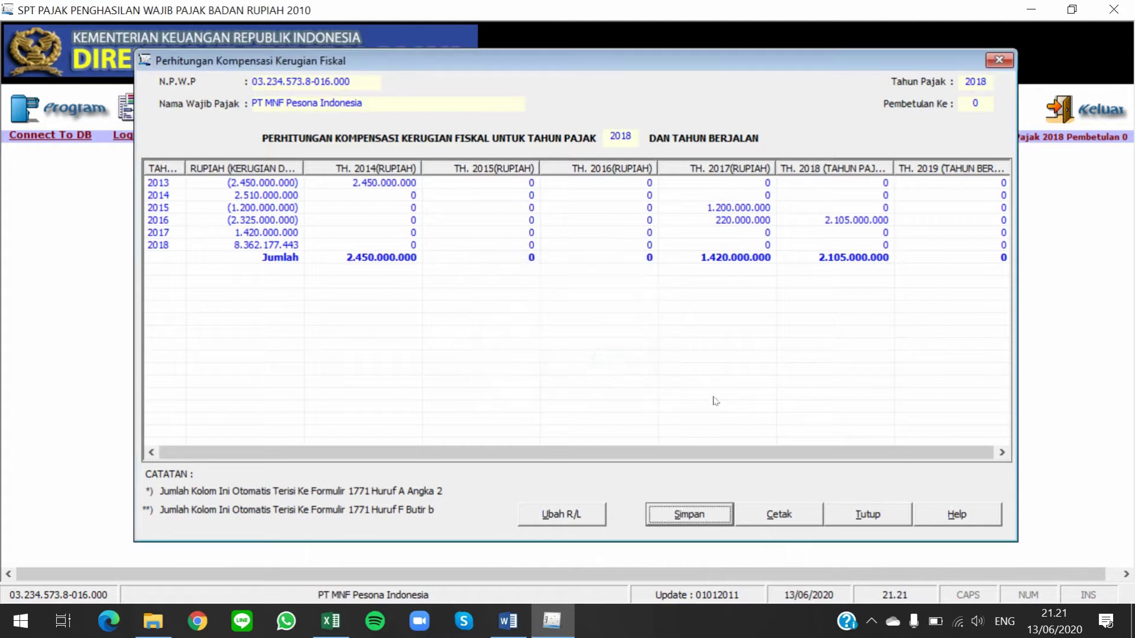
# Close the compensation calculation and open Formulir 1771-IV from SPT PPh > Lampiran
pyautogui.click(878, 519)
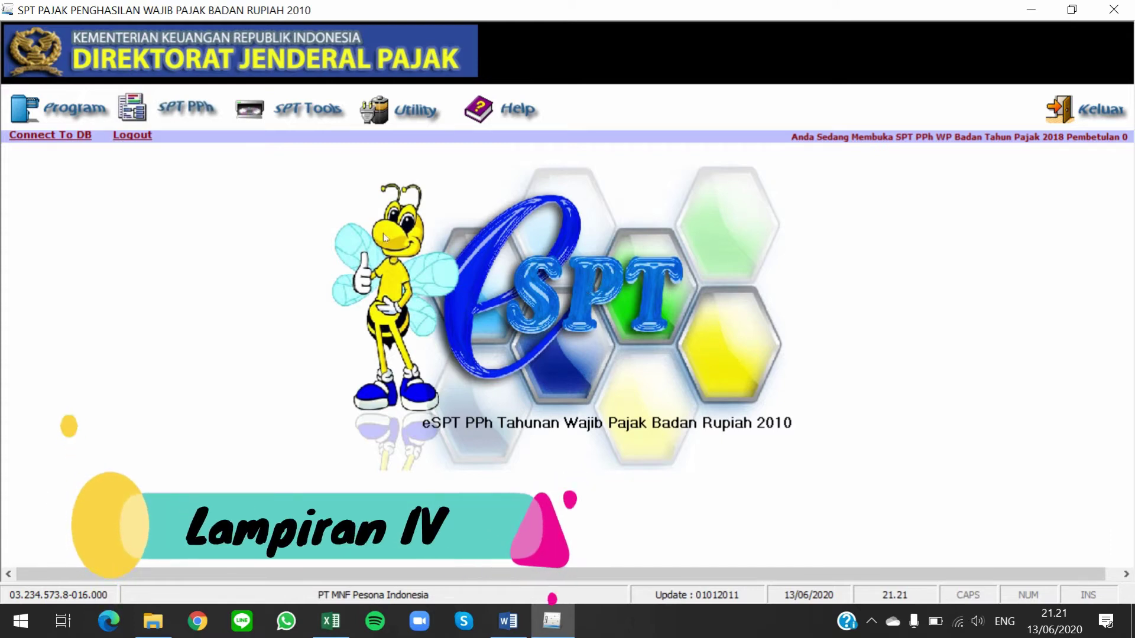
pyautogui.click(198, 112)
pyautogui.moveTo(256, 171)
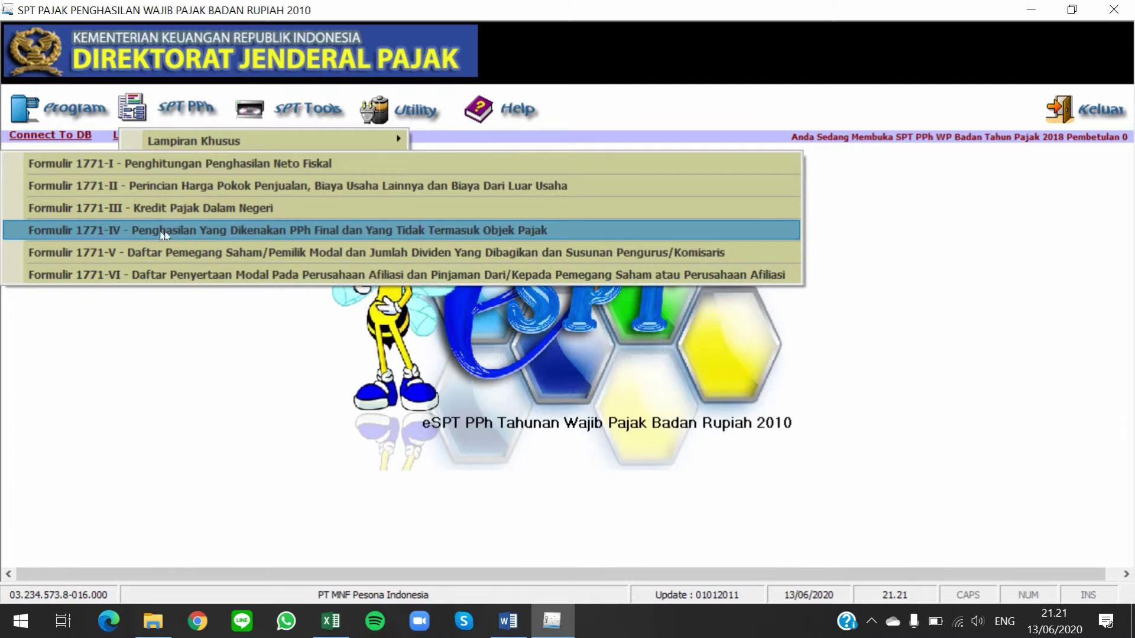
pyautogui.click(268, 231)
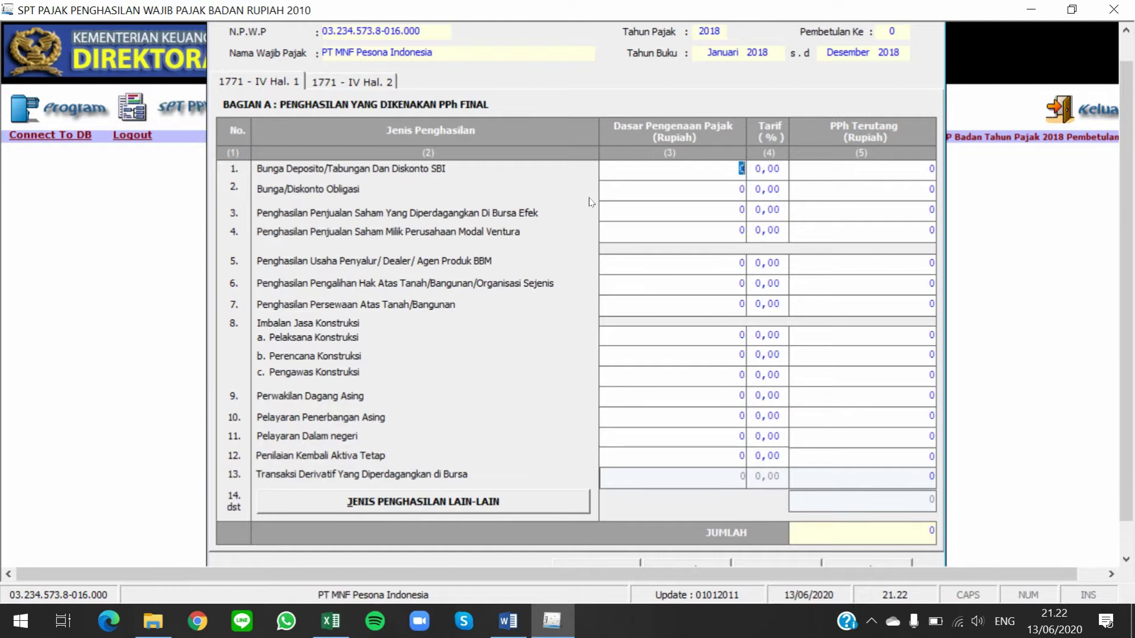
# Look over 1771-IV Hal. 2 (Bagian B) and Hal. 1 (Bagian A), then go to Word
pyautogui.click(380, 82)
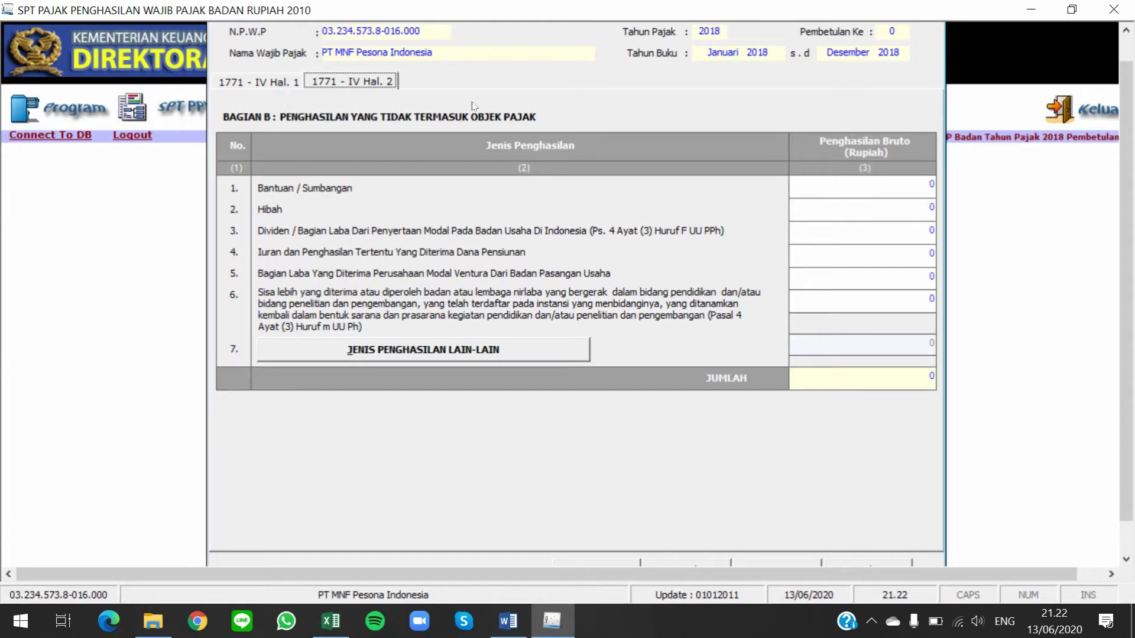
pyautogui.click(288, 84)
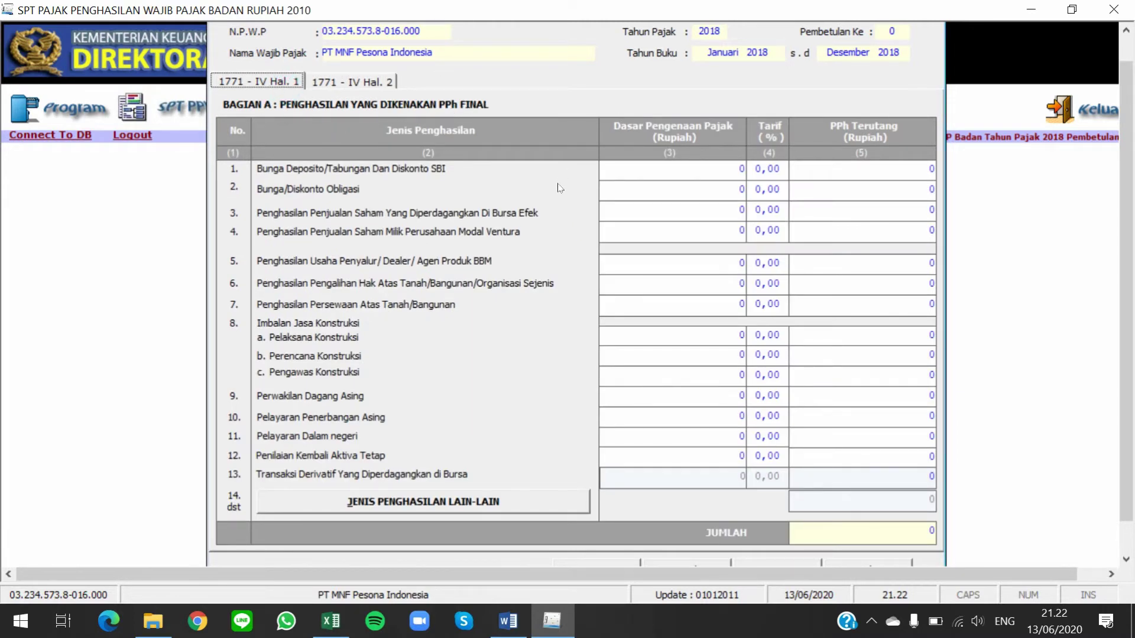
pyautogui.hotkey('alt', 'Tab')
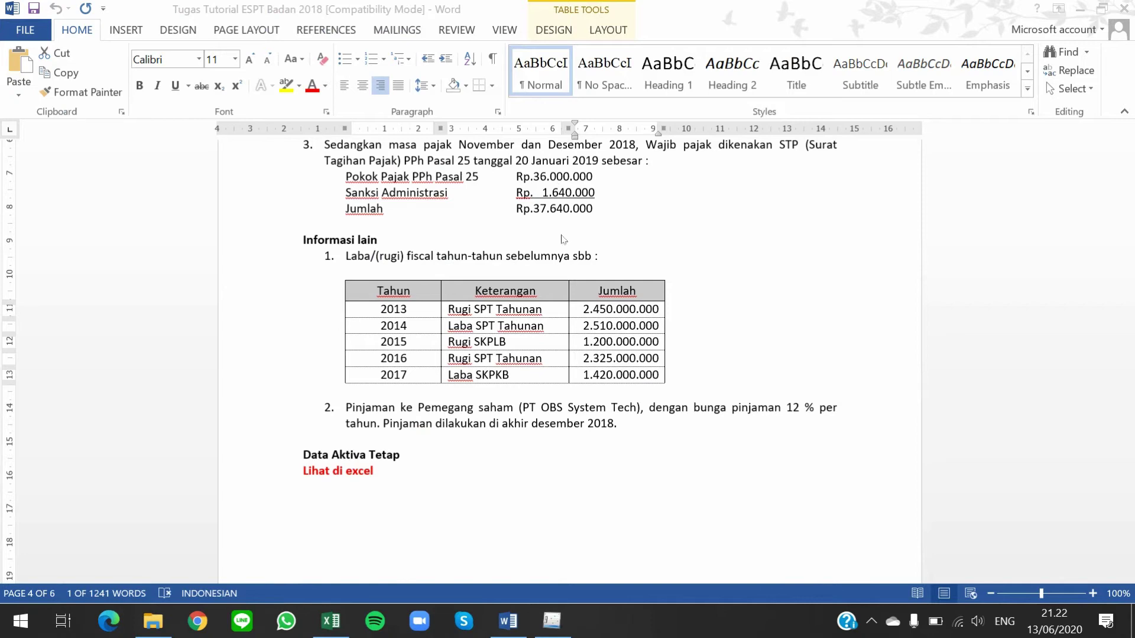
# Read item 1's deposit interest of 120.000.000 netto in the Word notes, then return to 1771-IV
pyautogui.scroll(15, 833, 177)
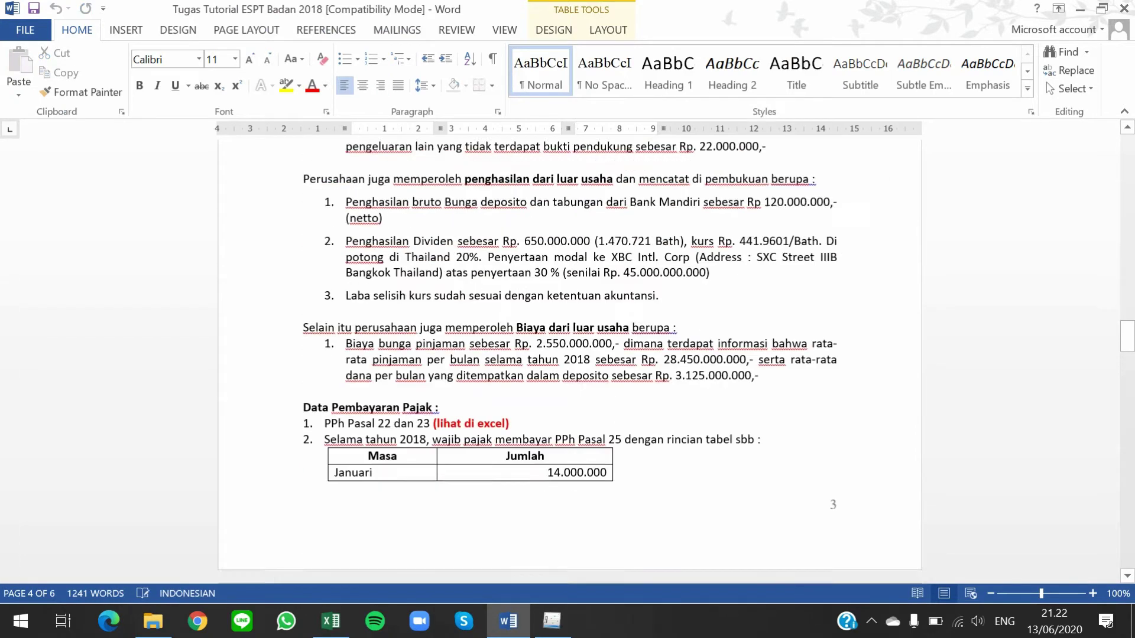
pyautogui.scroll(12, 570, 343)
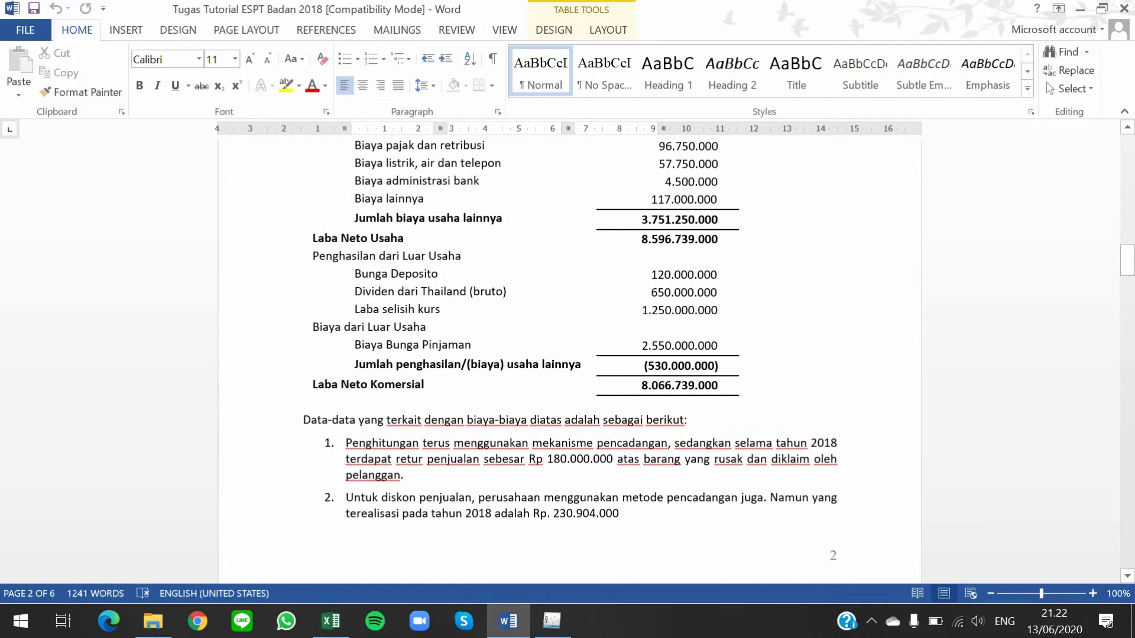
pyautogui.click(650, 273)
pyautogui.click(759, 363)
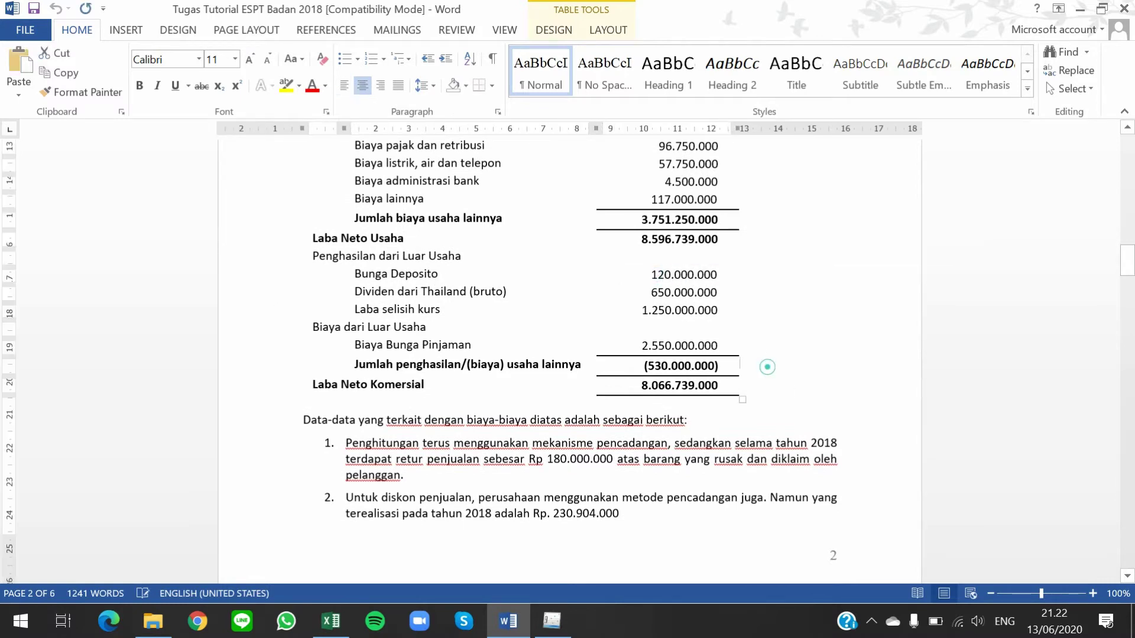
pyautogui.scroll(-13, 700, 425)
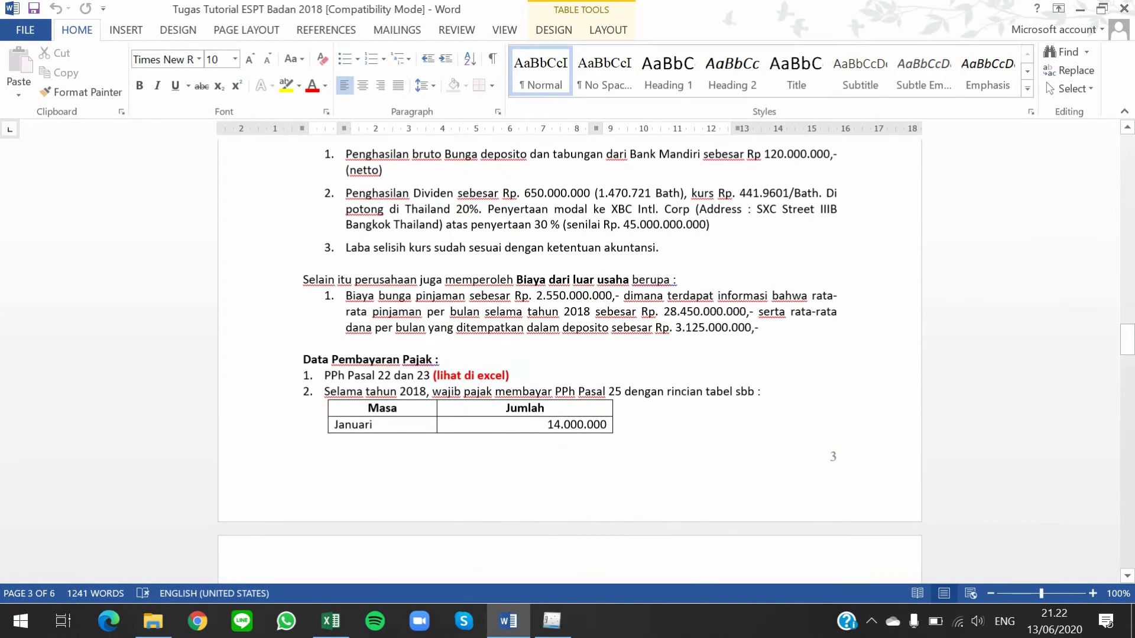
pyautogui.scroll(1, 676, 355)
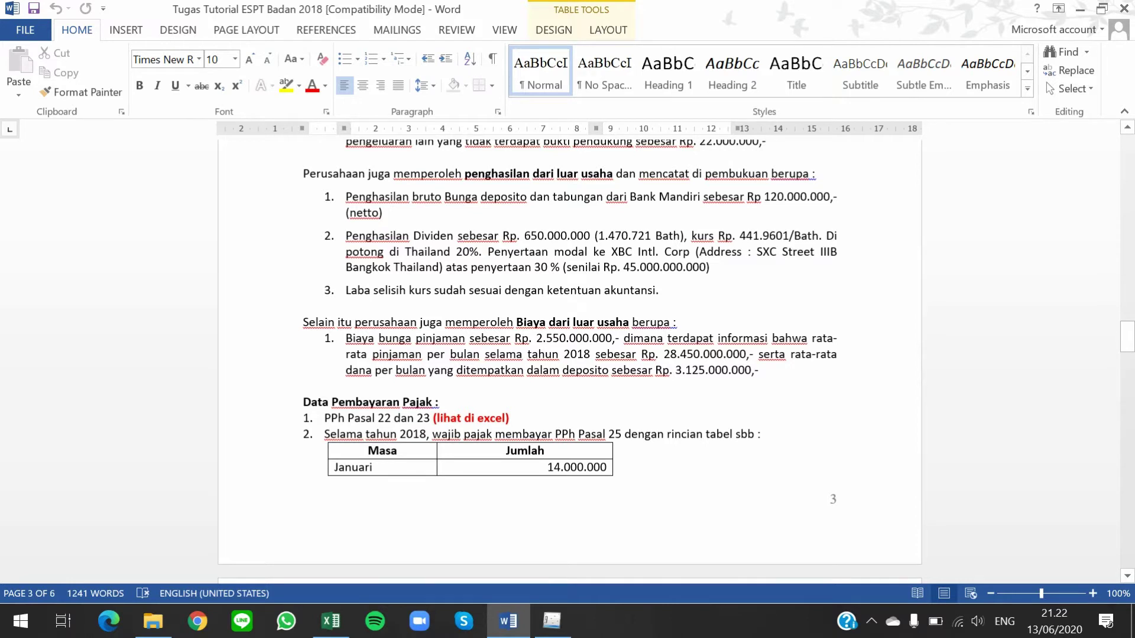
pyautogui.moveTo(730, 197); pyautogui.dragTo(839, 197)
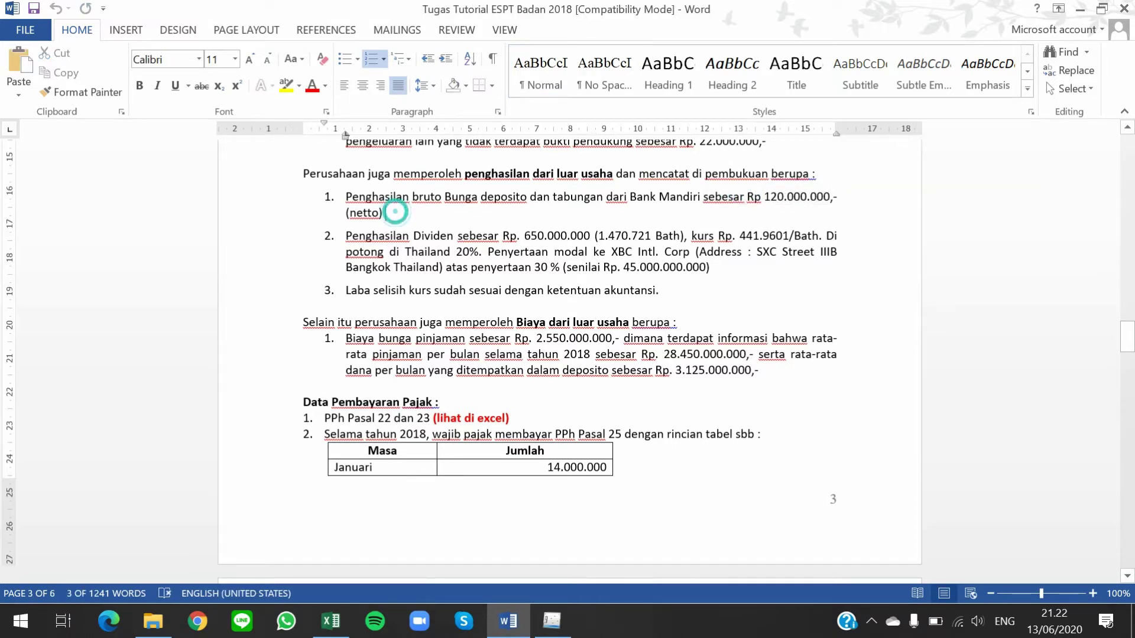
pyautogui.moveTo(384, 213); pyautogui.dragTo(350, 213)
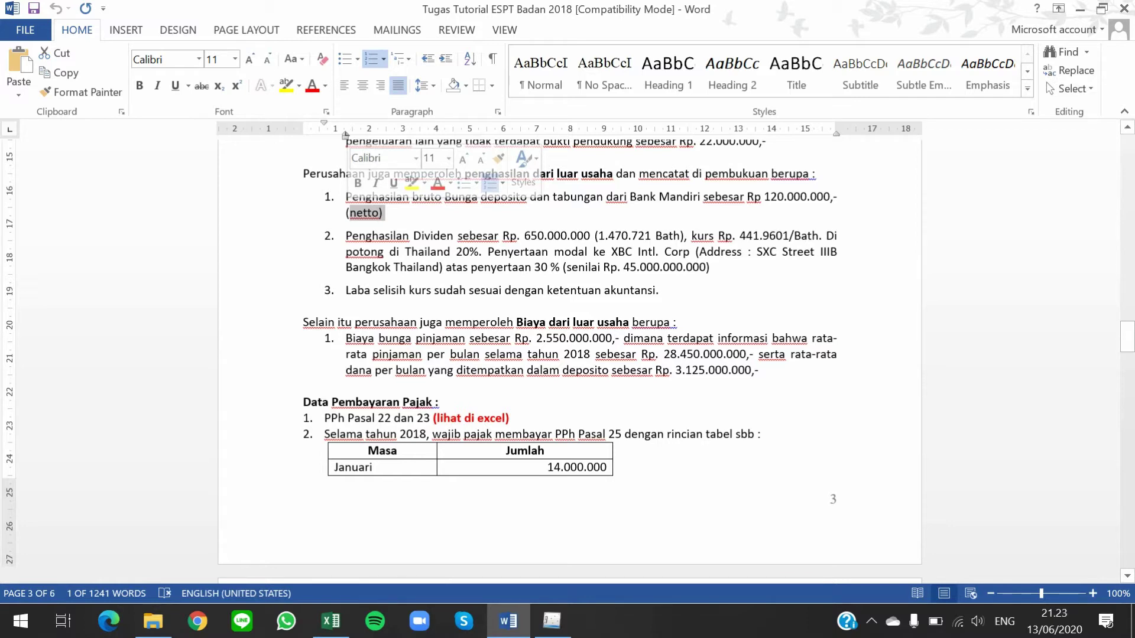
pyautogui.click(416, 211)
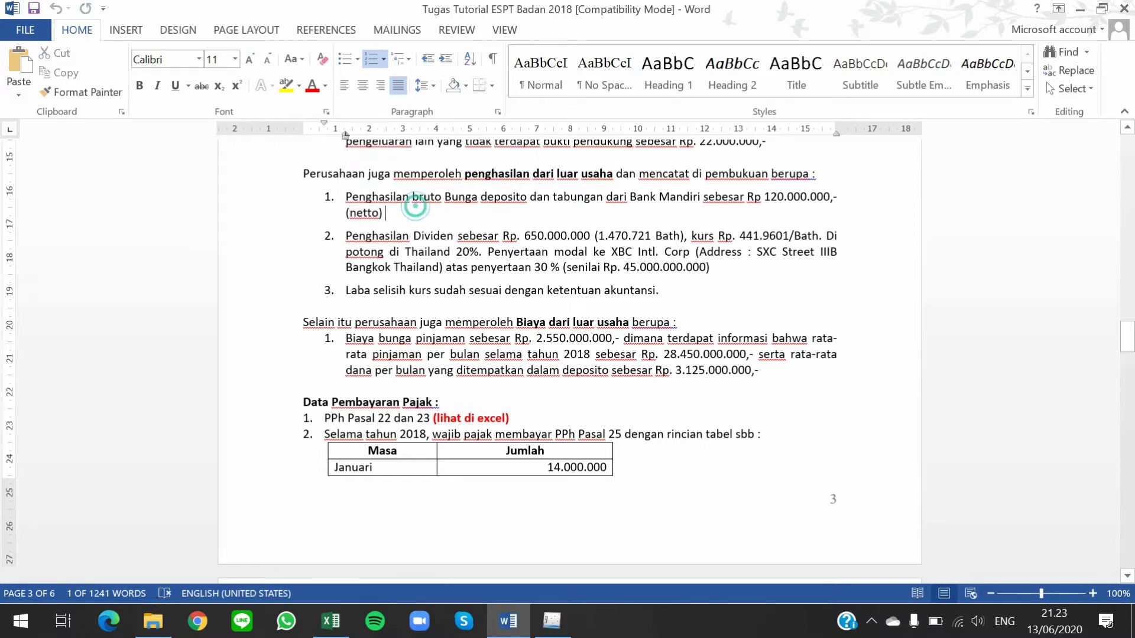
pyautogui.hotkey('alt', 'Tab')
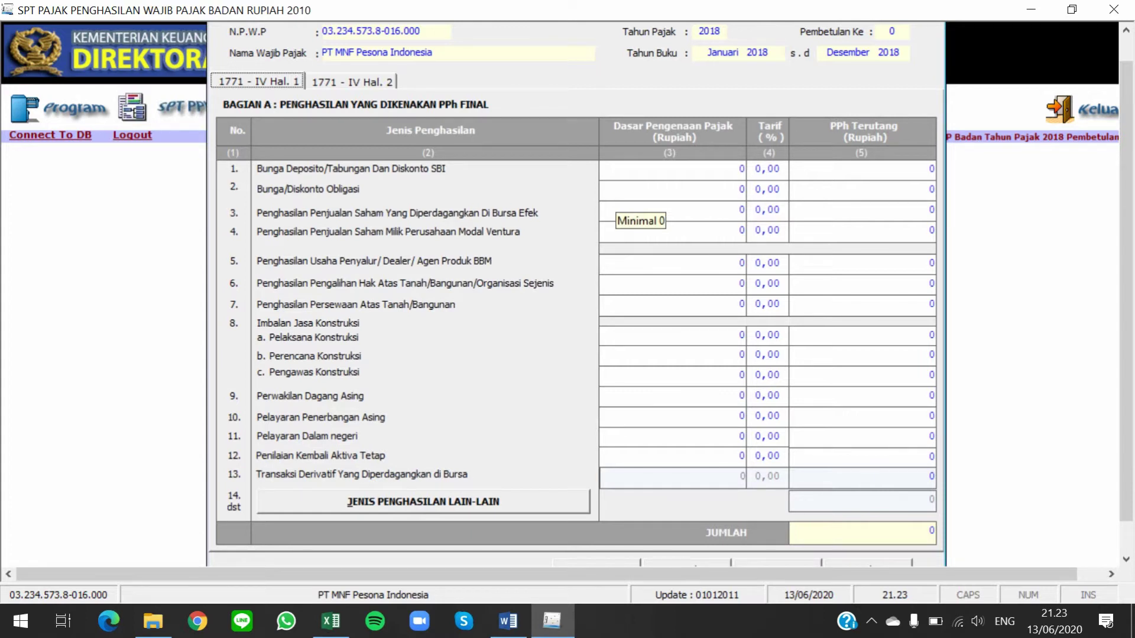
# Copy the 120.000.000 deposit interest amount from item 1 of the Word notes
pyautogui.hotkey('alt', 'Tab')
pyautogui.moveTo(764, 198); pyautogui.dragTo(830, 204)
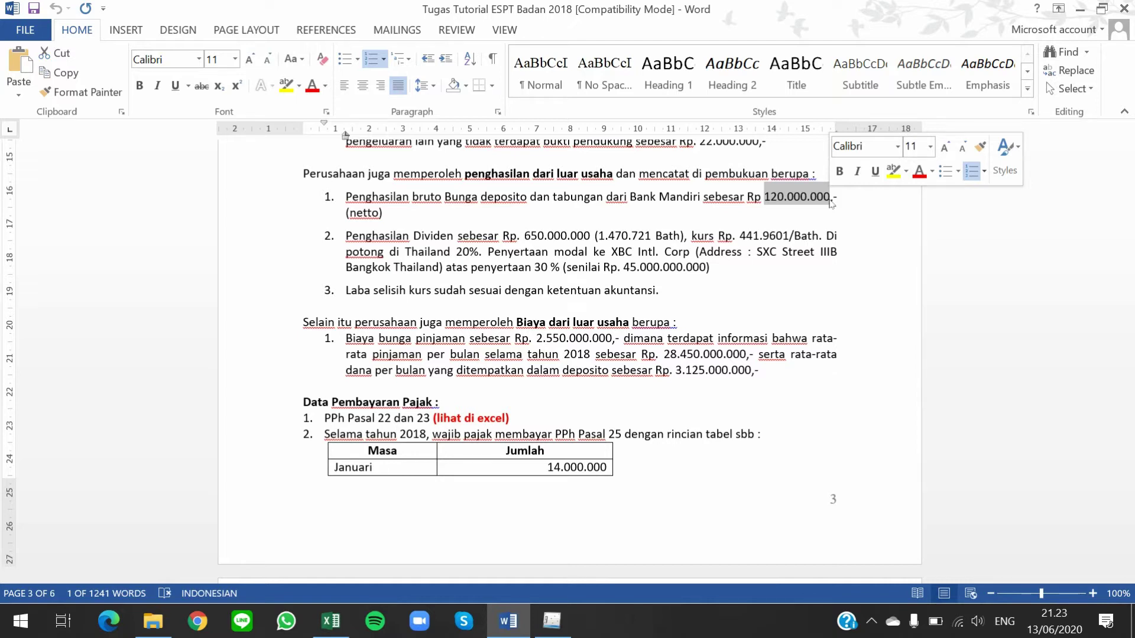
pyautogui.click(763, 197)
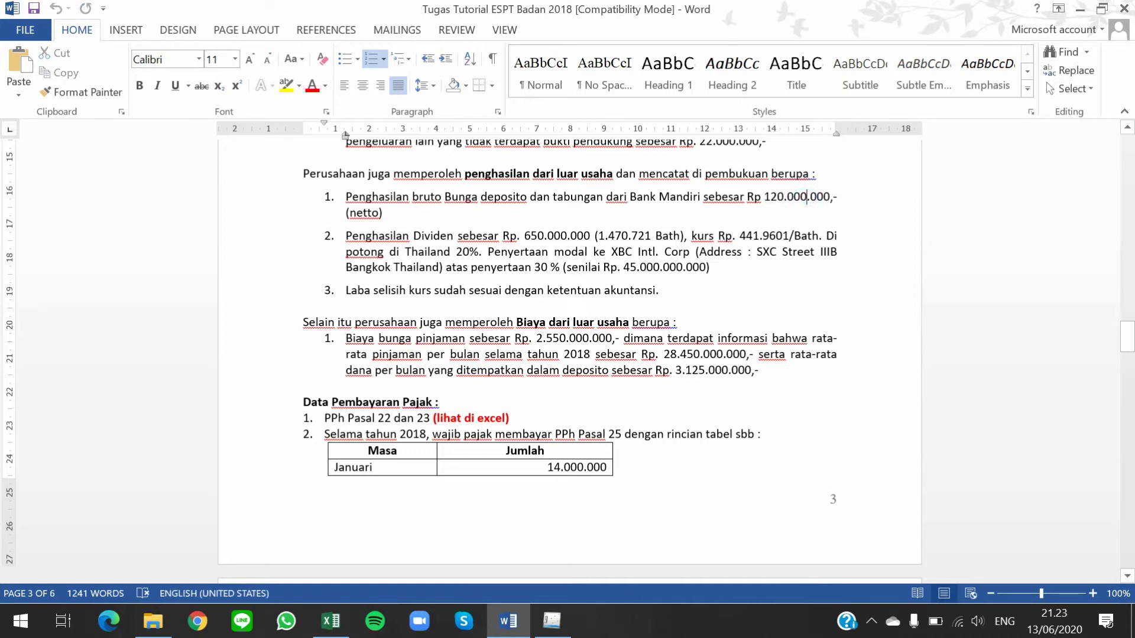
pyautogui.moveTo(764, 197); pyautogui.dragTo(829, 197)
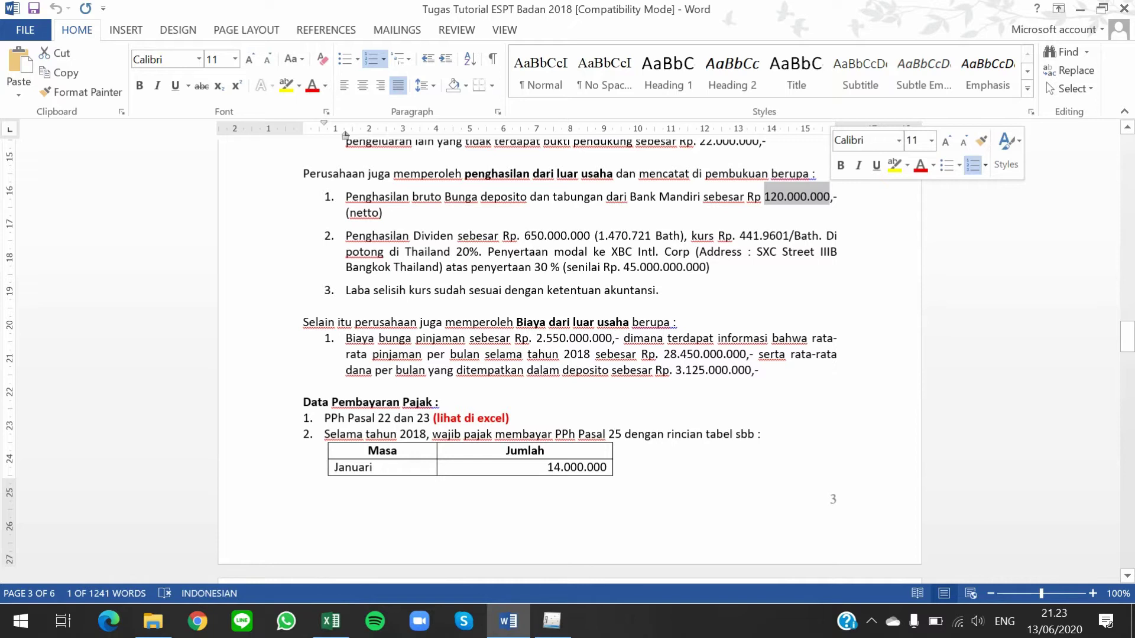
pyautogui.hotkey('ctrl', 'c')
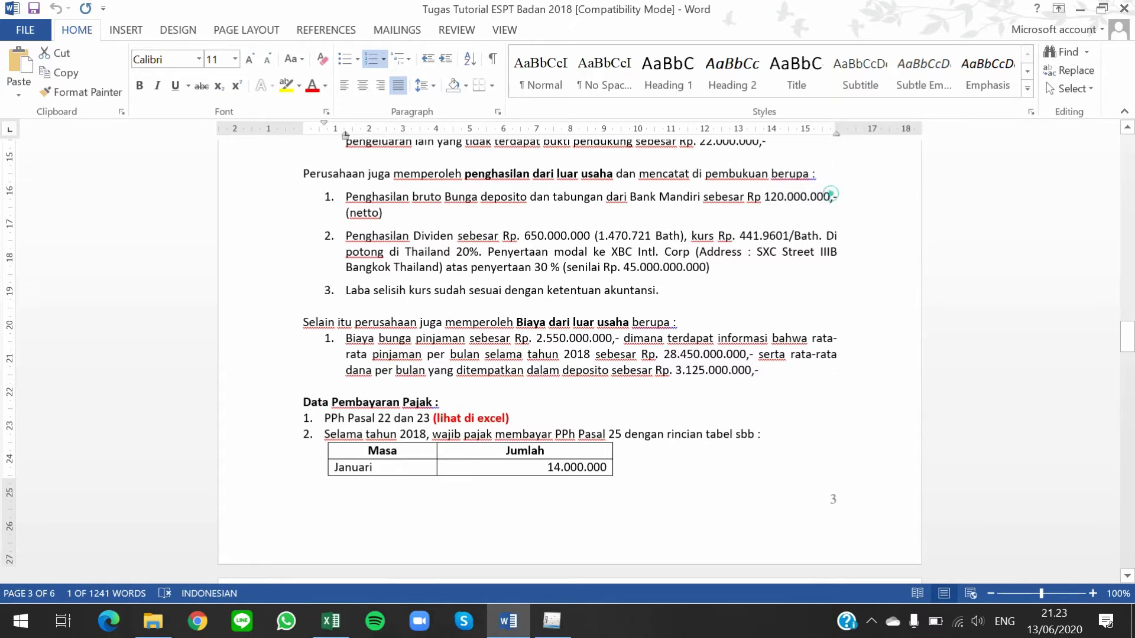
pyautogui.hotkey('alt', 'Tab')
# Enter deposito interest with tax base 150.000.000 at a 20% rate, giving PPh 30.000.000
pyautogui.click(717, 168)
pyautogui.hotkey('ctrl', 'v')
pyautogui.write('5')
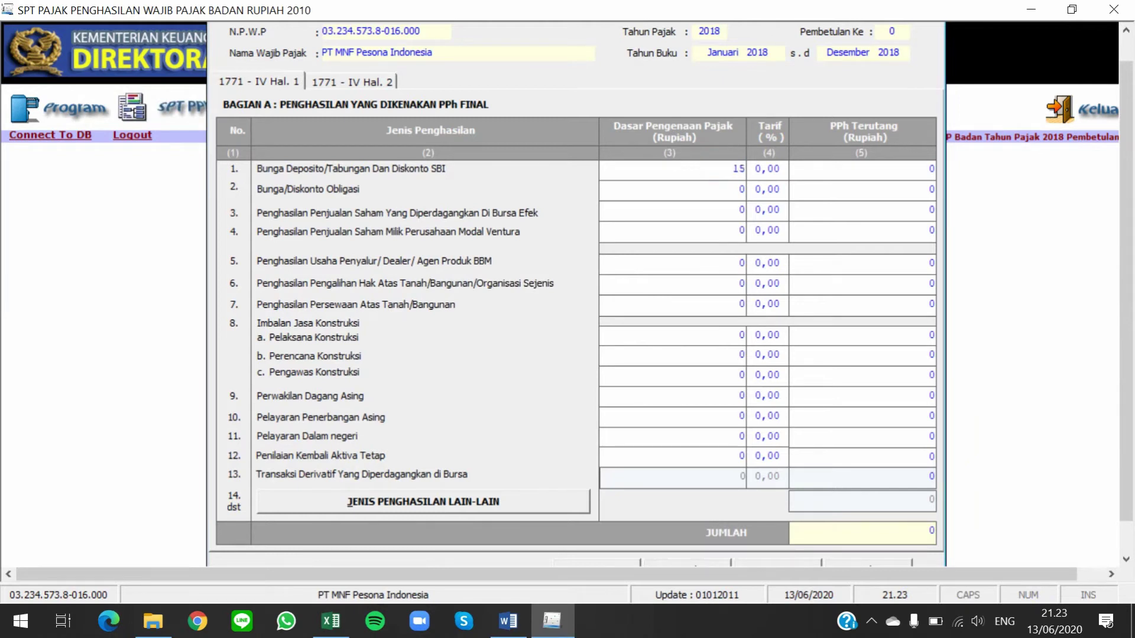
pyautogui.write('0.000.000')
pyautogui.press('Tab')
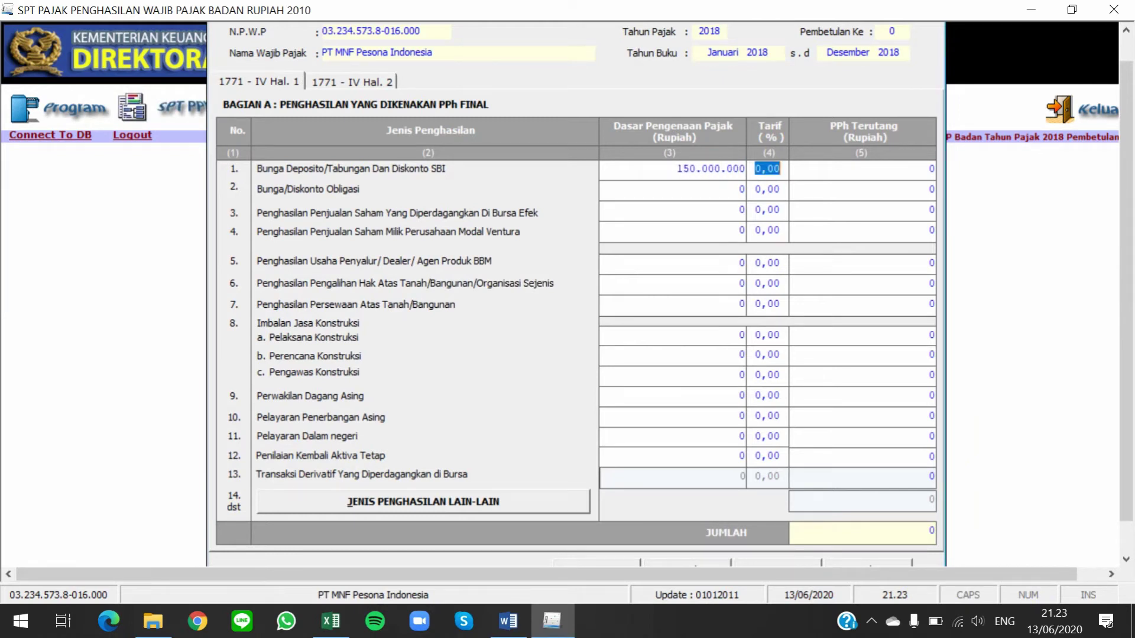
pyautogui.write('20')
pyautogui.press('Tab')
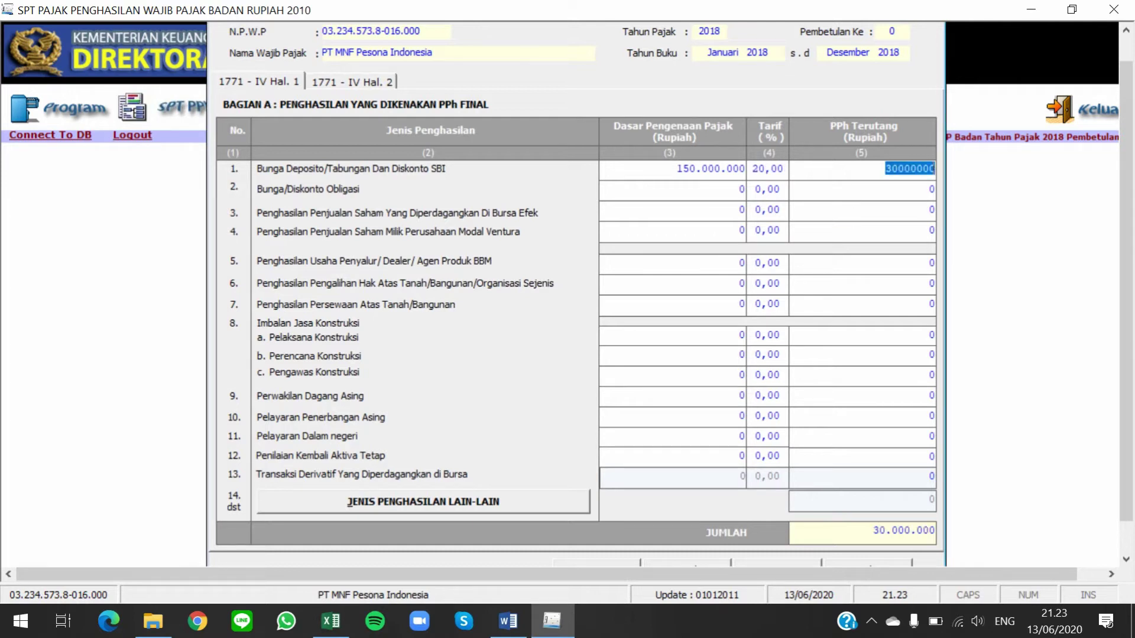
pyautogui.click(889, 190)
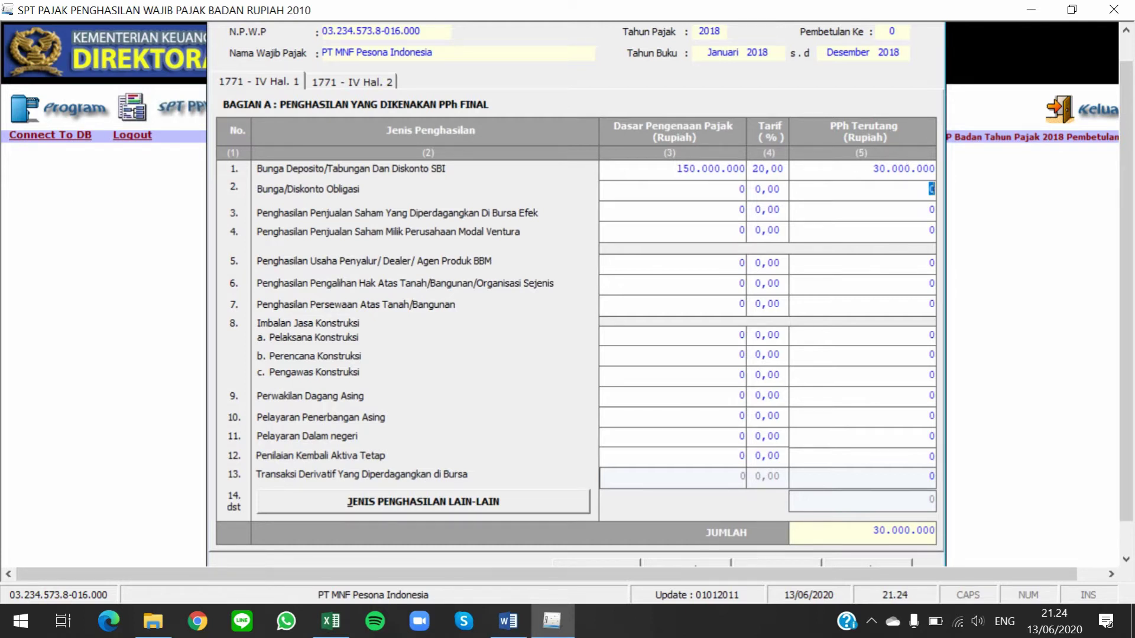
# Re-check the Rp 120.000.000 amount in Word, then show the Bagian B page
pyautogui.hotkey('alt', 'Tab')
pyautogui.moveTo(749, 197); pyautogui.dragTo(837, 197)
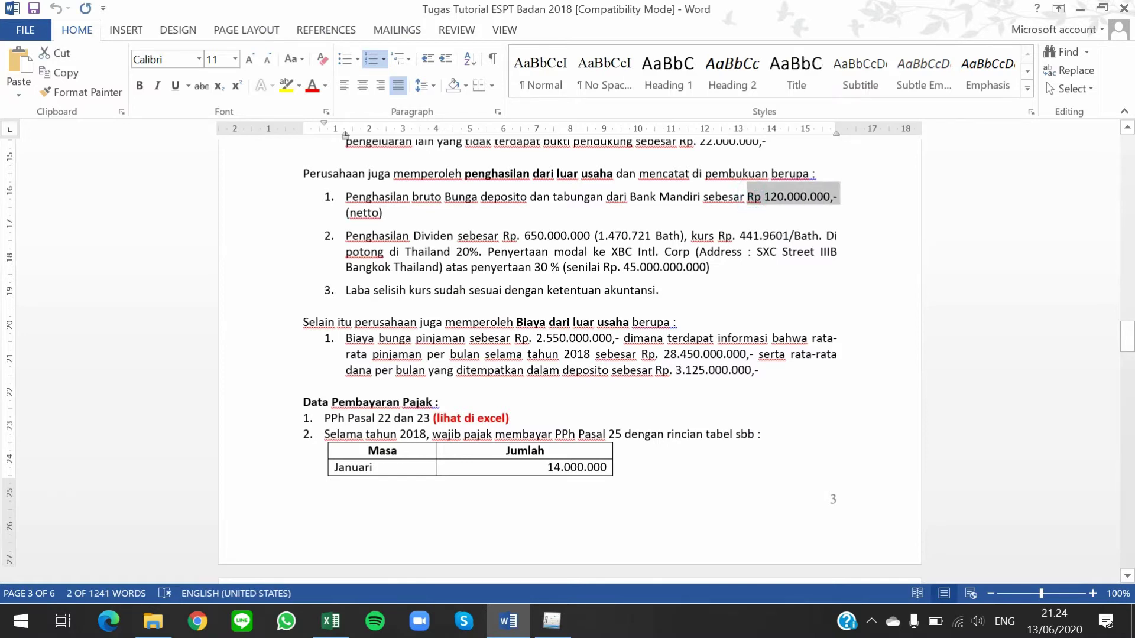
pyautogui.hotkey('alt', 'Tab')
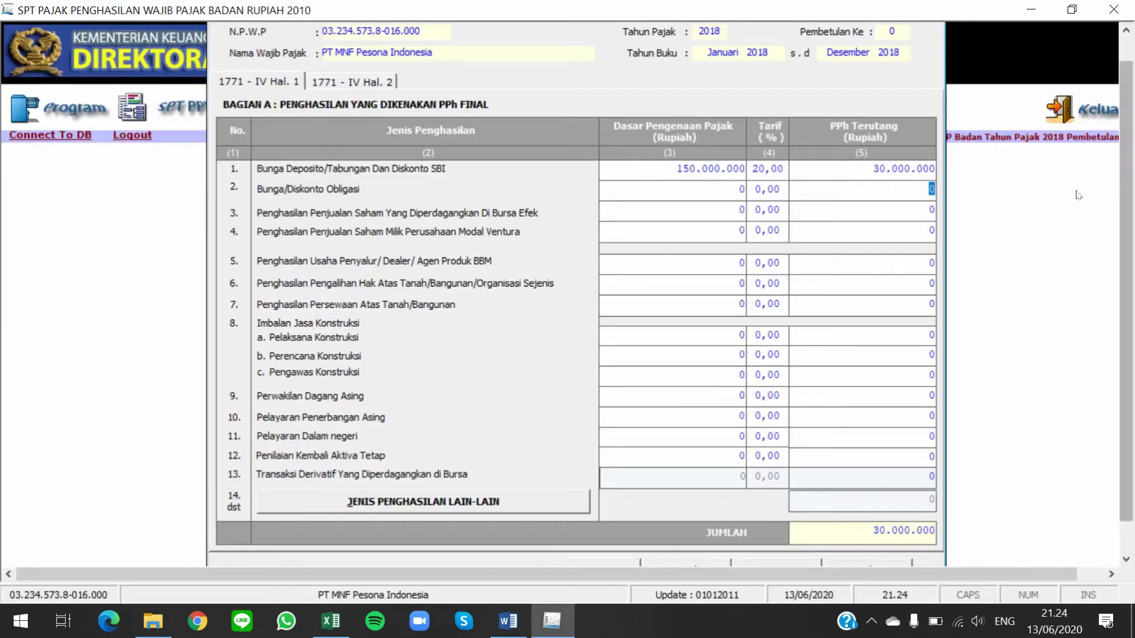
pyautogui.click(342, 82)
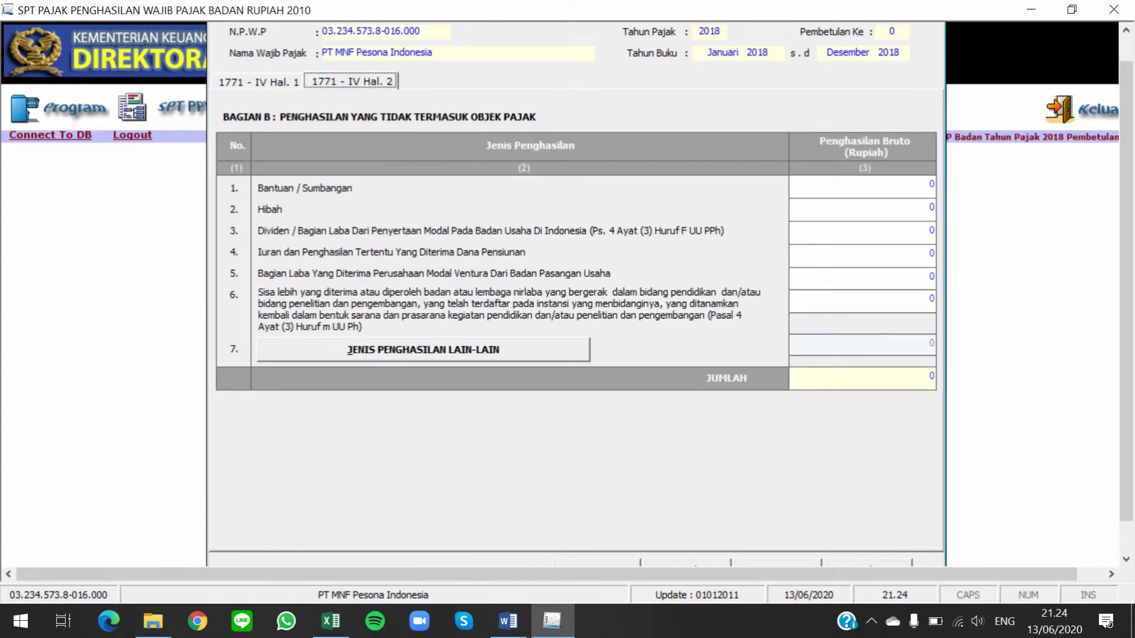
# Save the 1771-IV entries, confirm the save, and close the form
pyautogui.moveTo(1121, 310); pyautogui.dragTo(1102, 360)
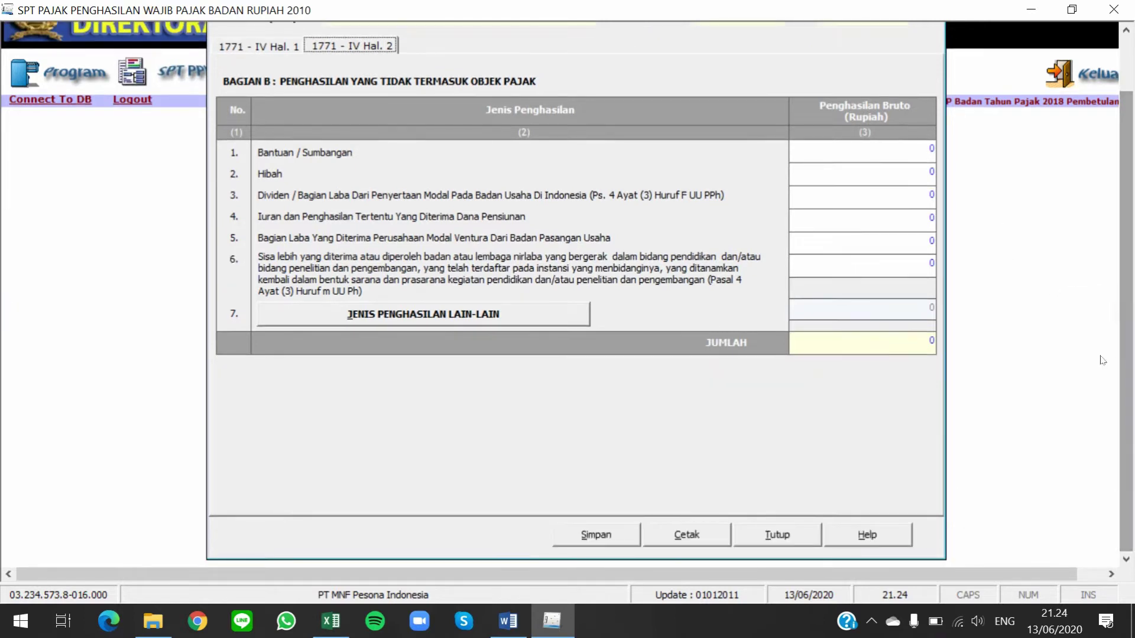
pyautogui.click(620, 539)
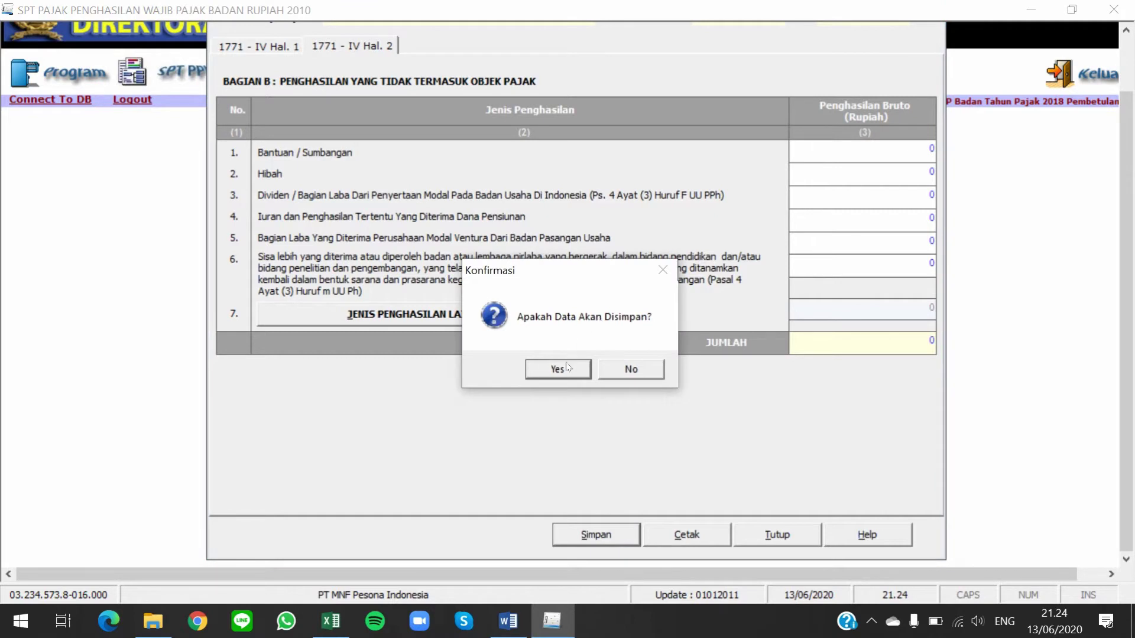
pyautogui.click(566, 366)
pyautogui.click(631, 369)
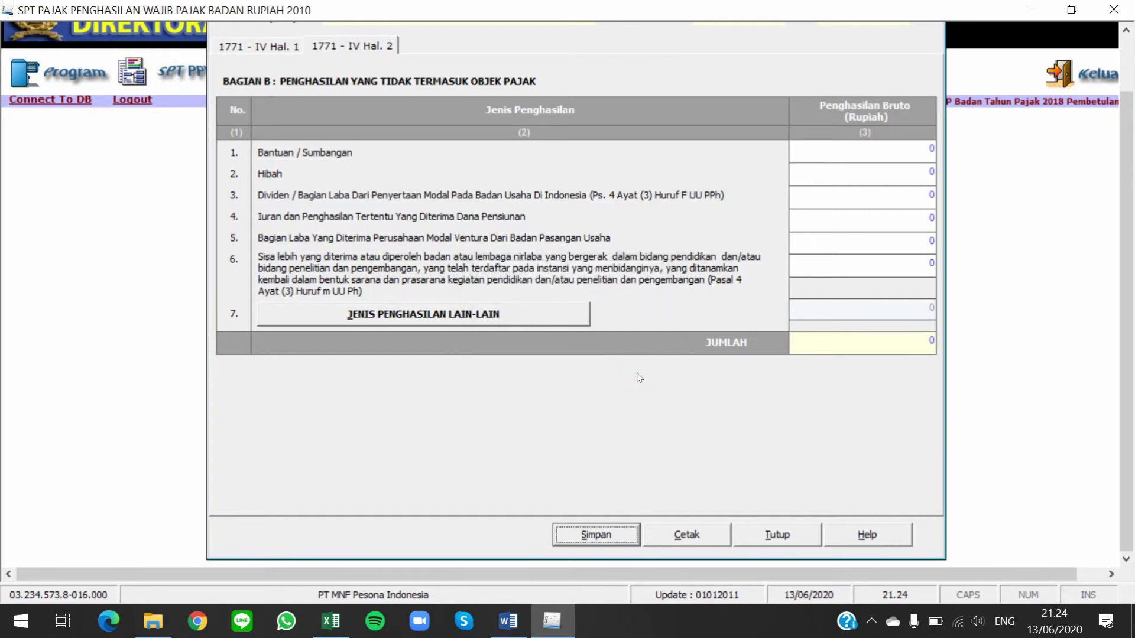
pyautogui.click(783, 535)
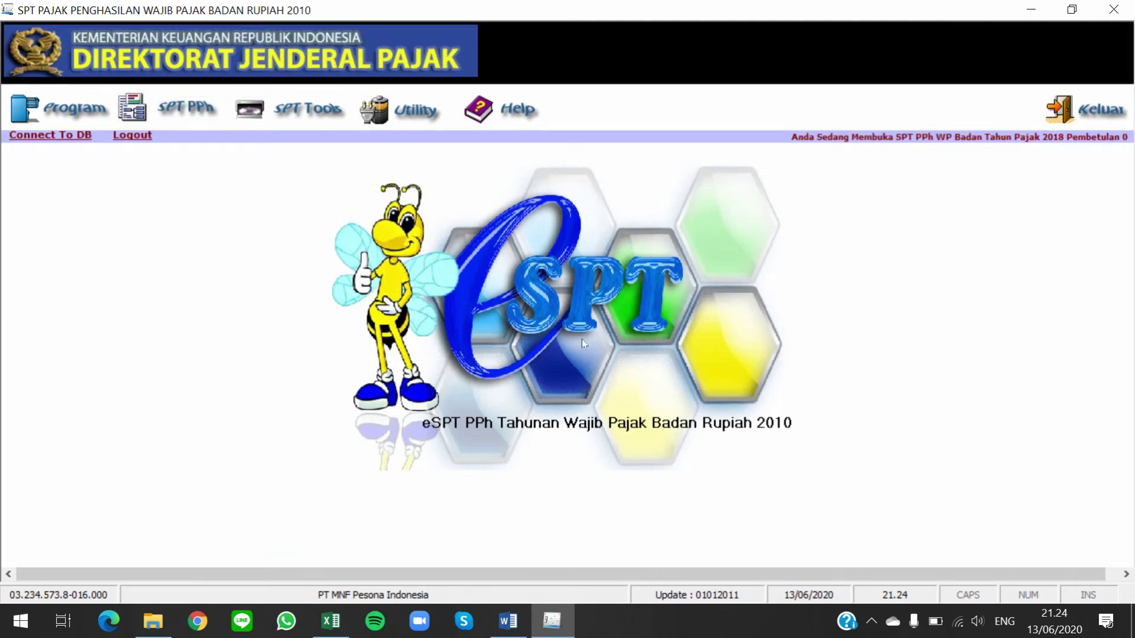
pyautogui.click(177, 119)
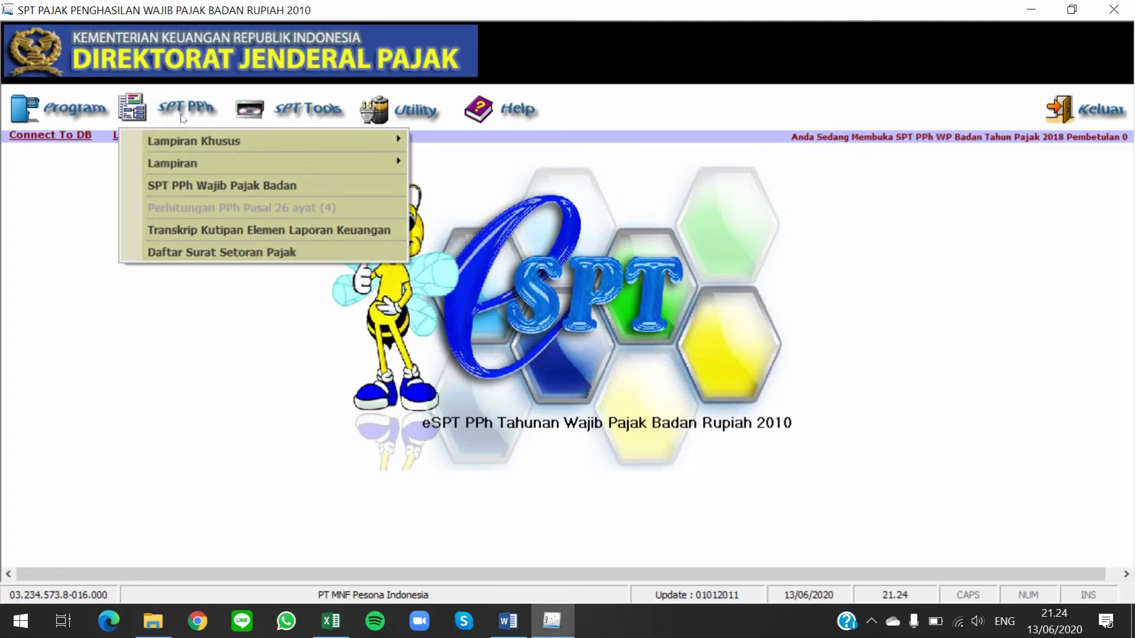
pyautogui.moveTo(277, 145)
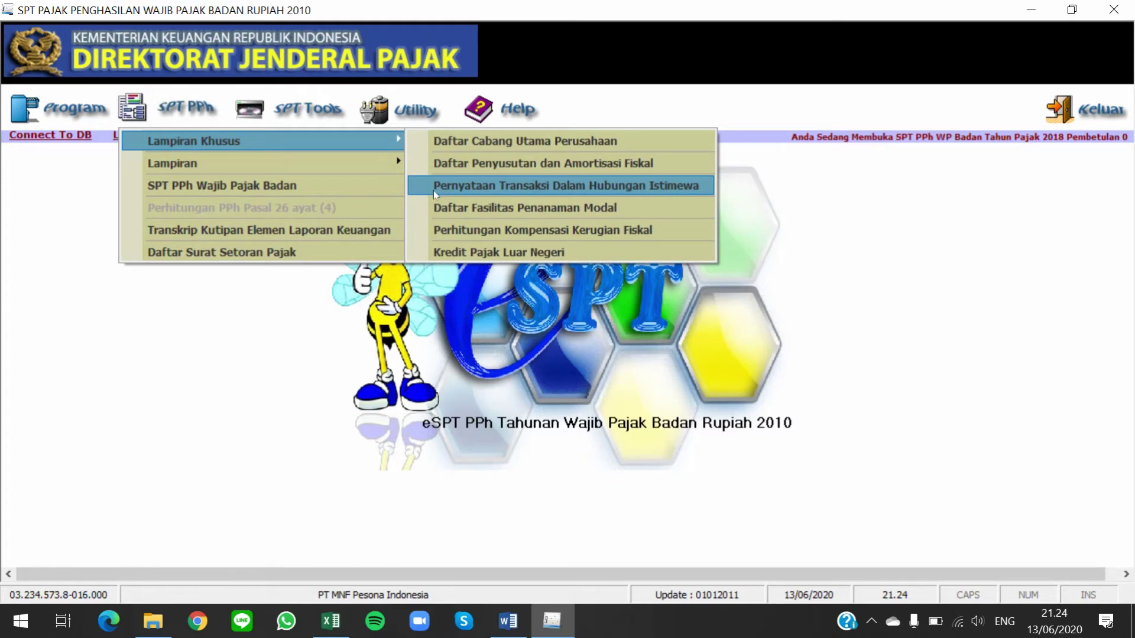
pyautogui.click(434, 191)
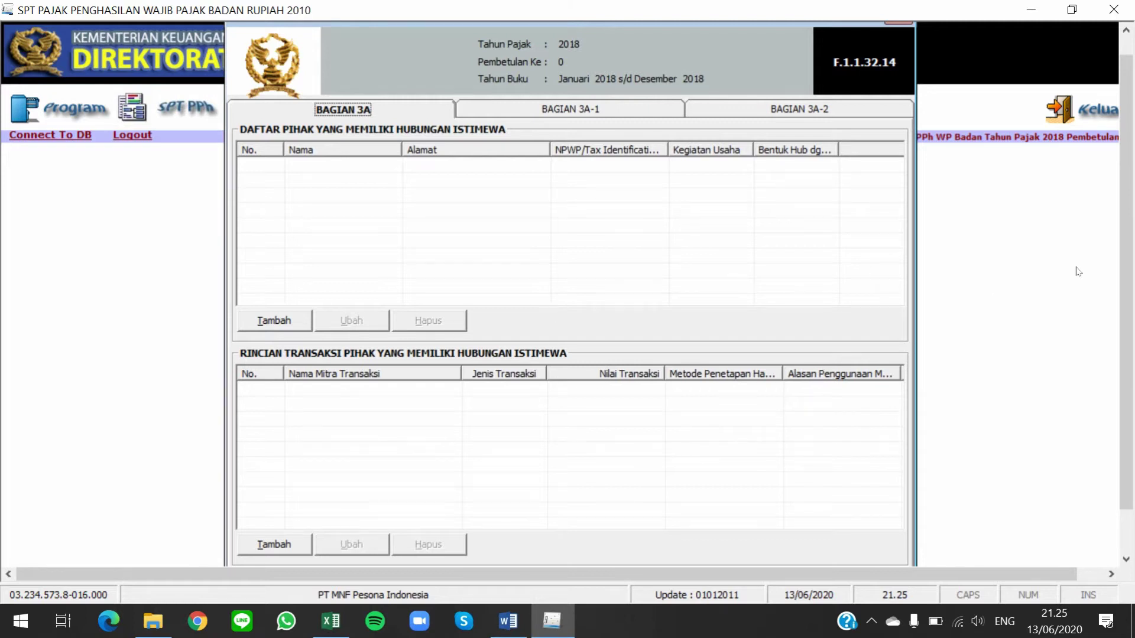
pyautogui.click(285, 323)
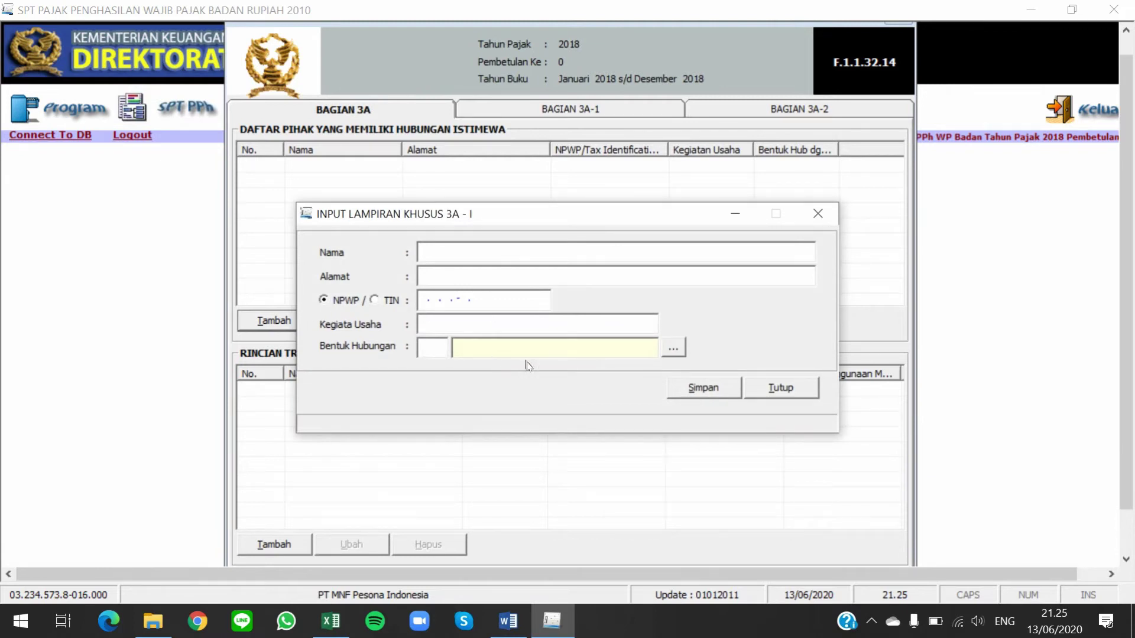
pyautogui.click(765, 396)
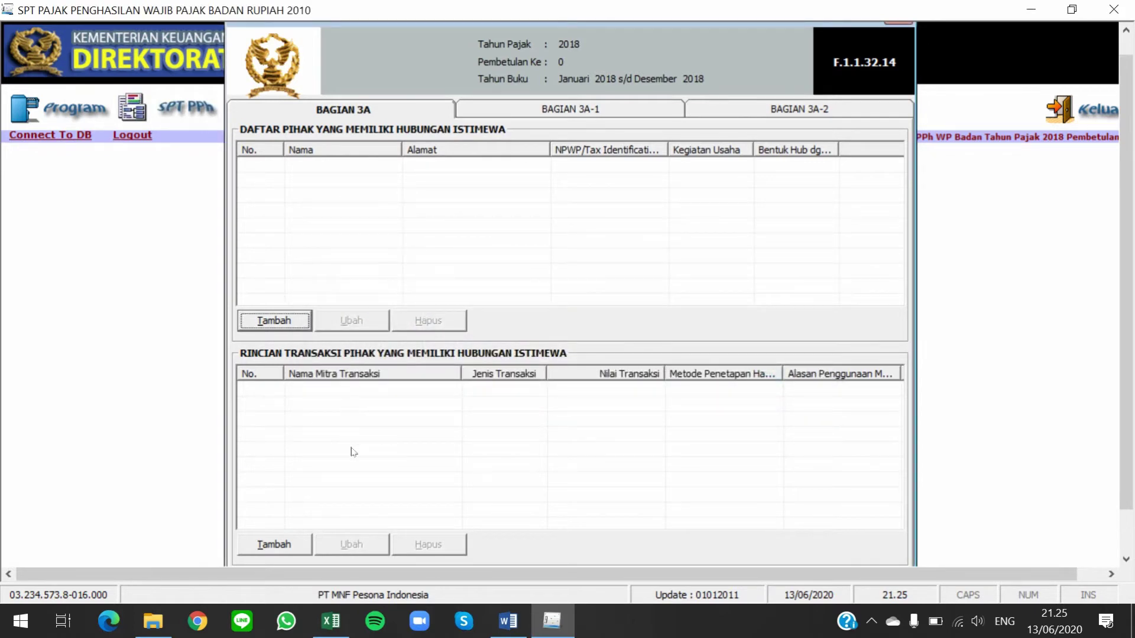
pyautogui.click(275, 543)
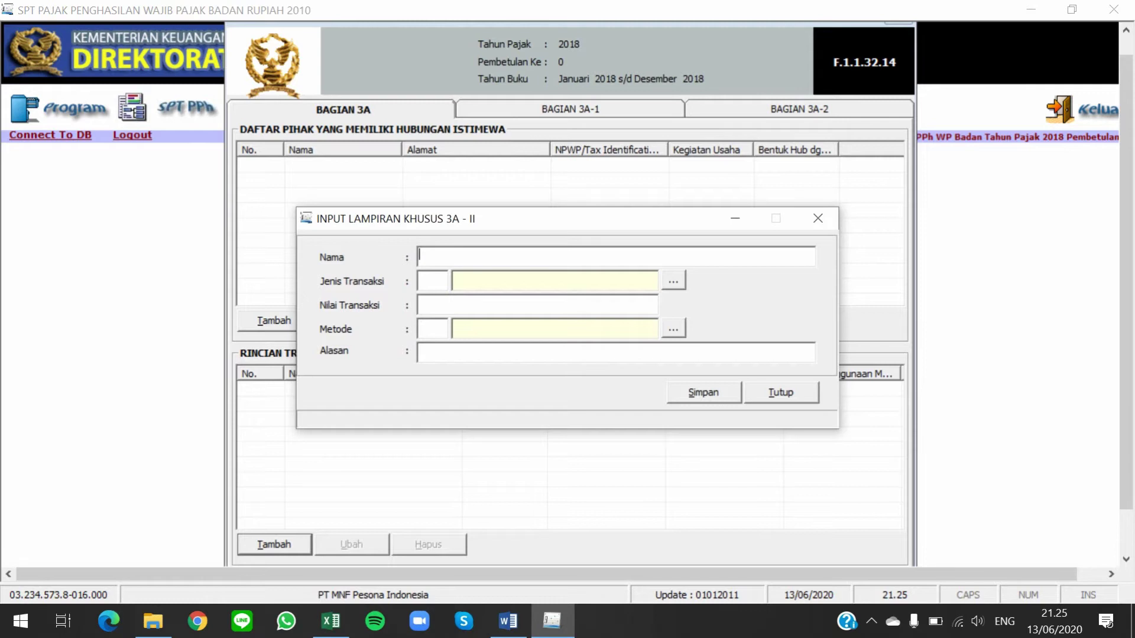
pyautogui.click(797, 392)
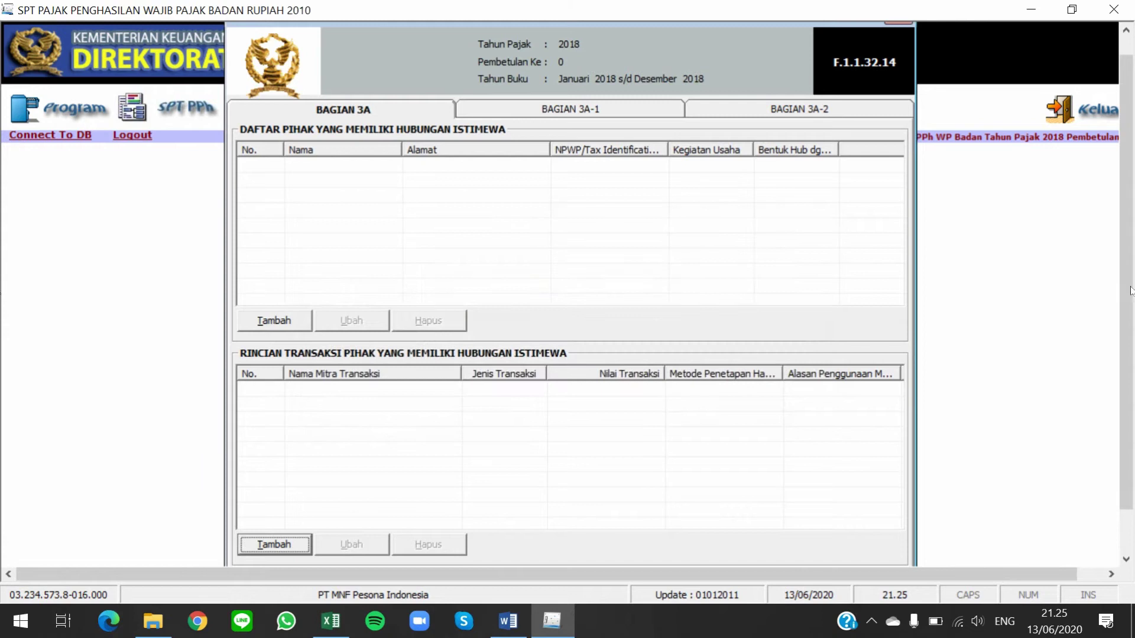
pyautogui.scroll(-2, 1130, 290)
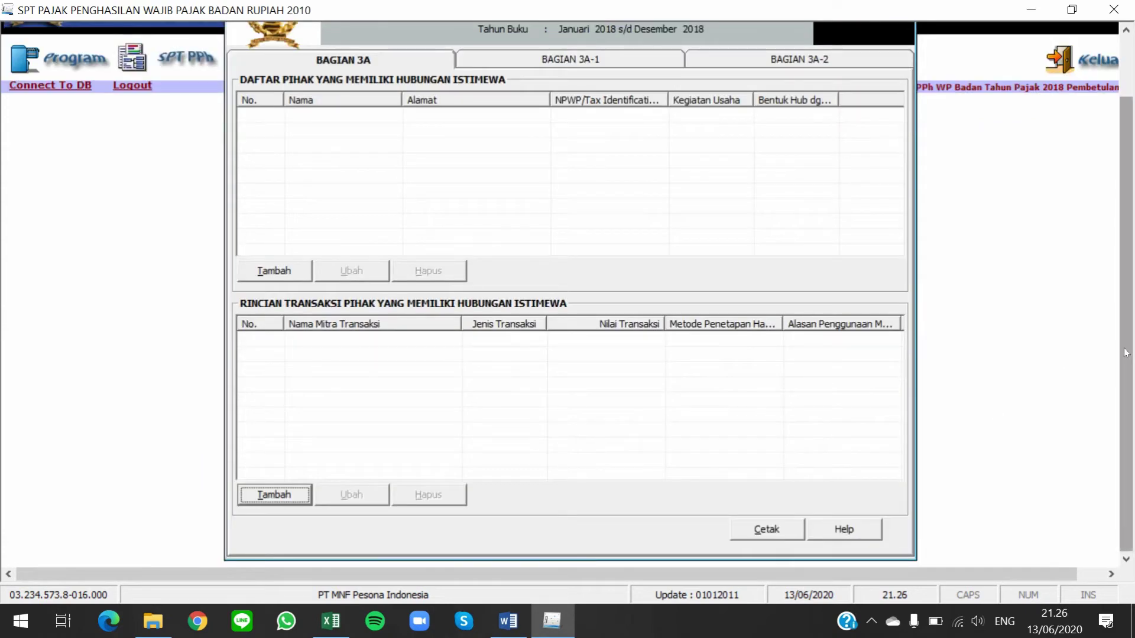
pyautogui.scroll(2, 1126, 353)
pyautogui.click(899, 34)
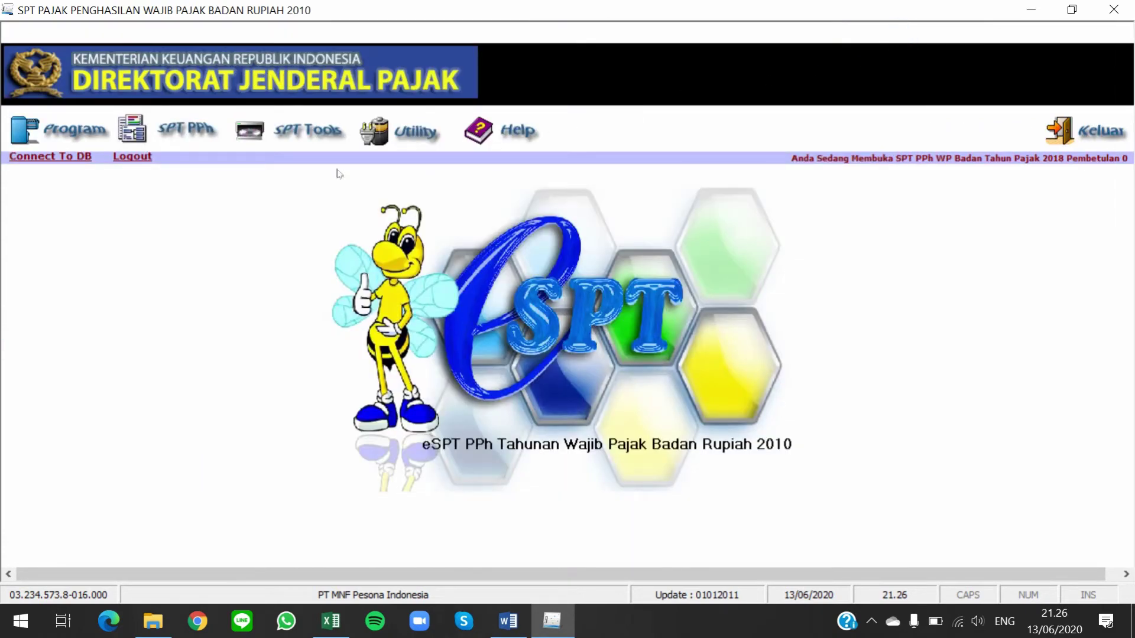
# Open the investment facility (Fasilitas Penanaman Modal) form, then close it without saving
pyautogui.click(161, 113)
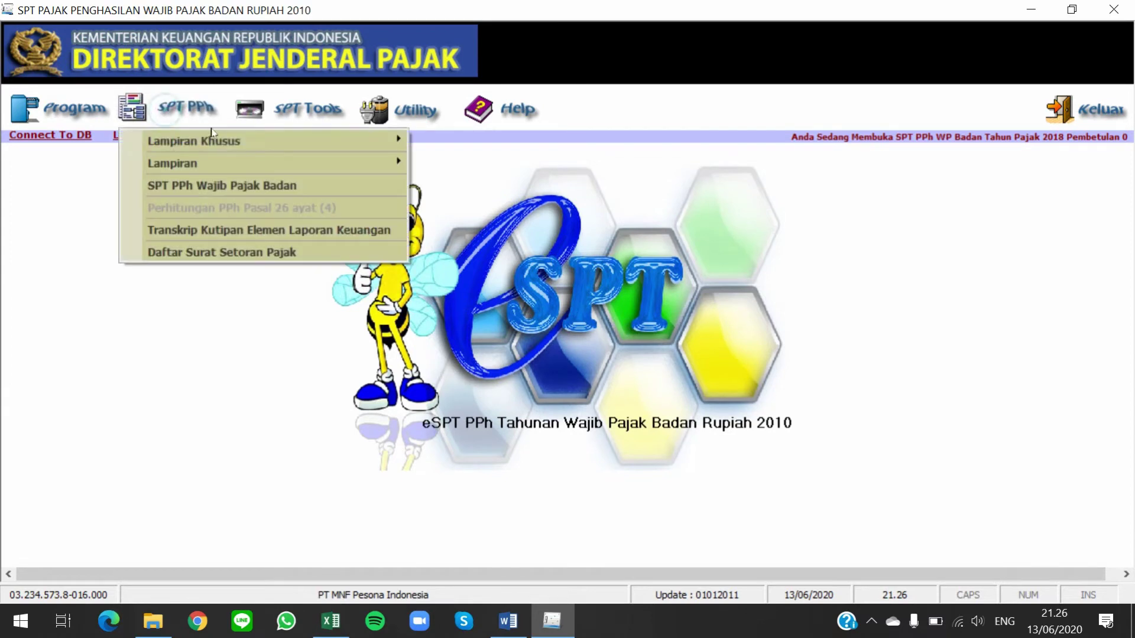
pyautogui.moveTo(291, 142)
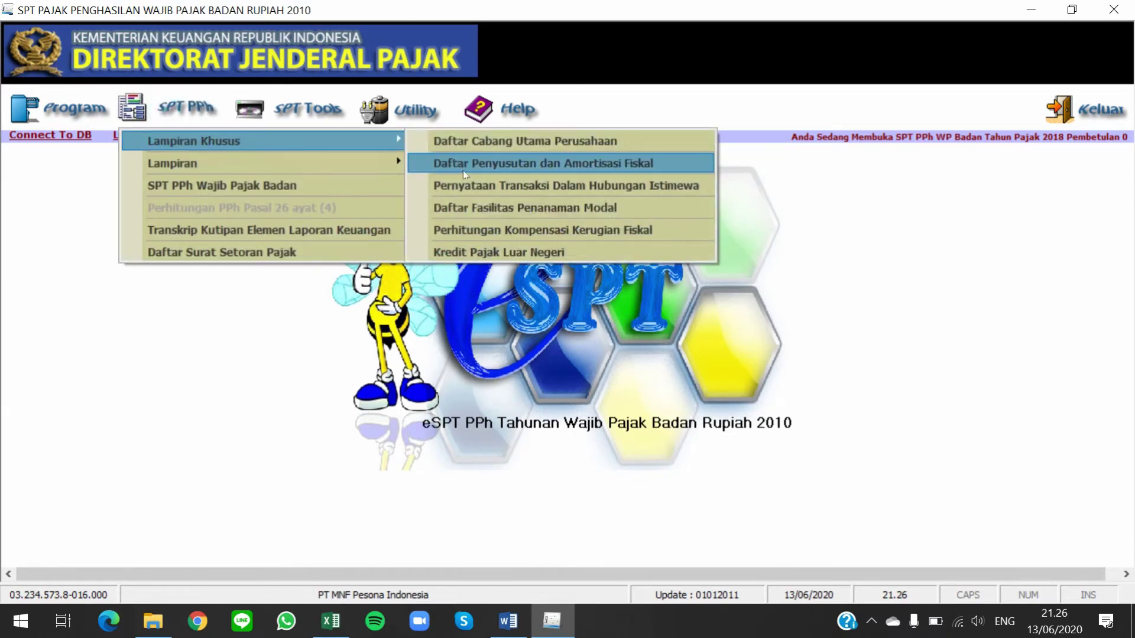
pyautogui.click(496, 208)
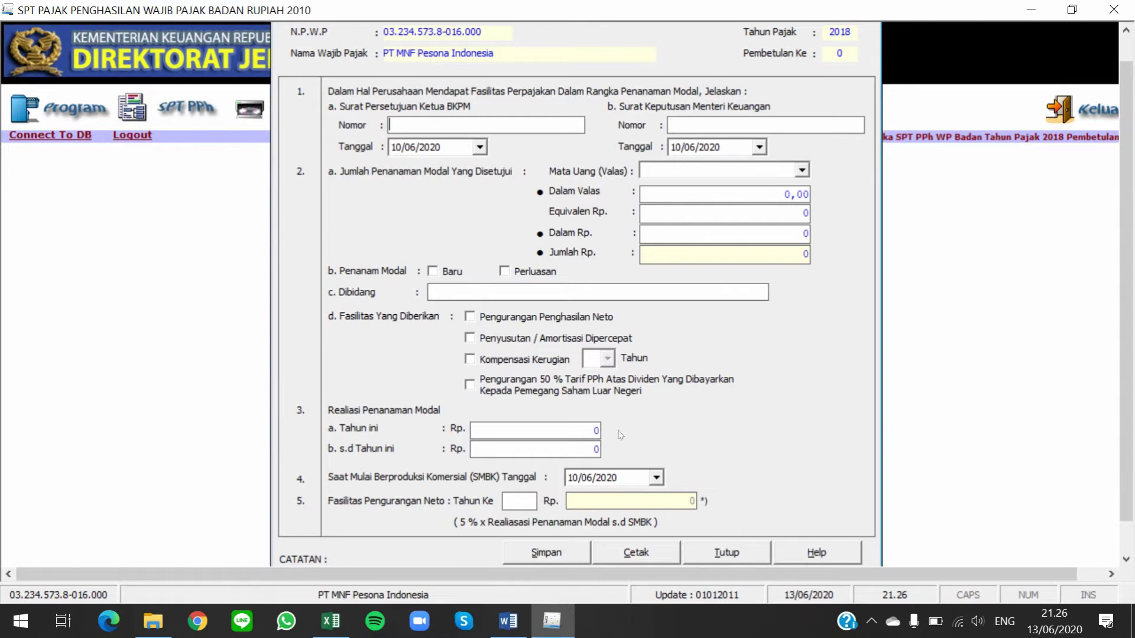
pyautogui.click(748, 547)
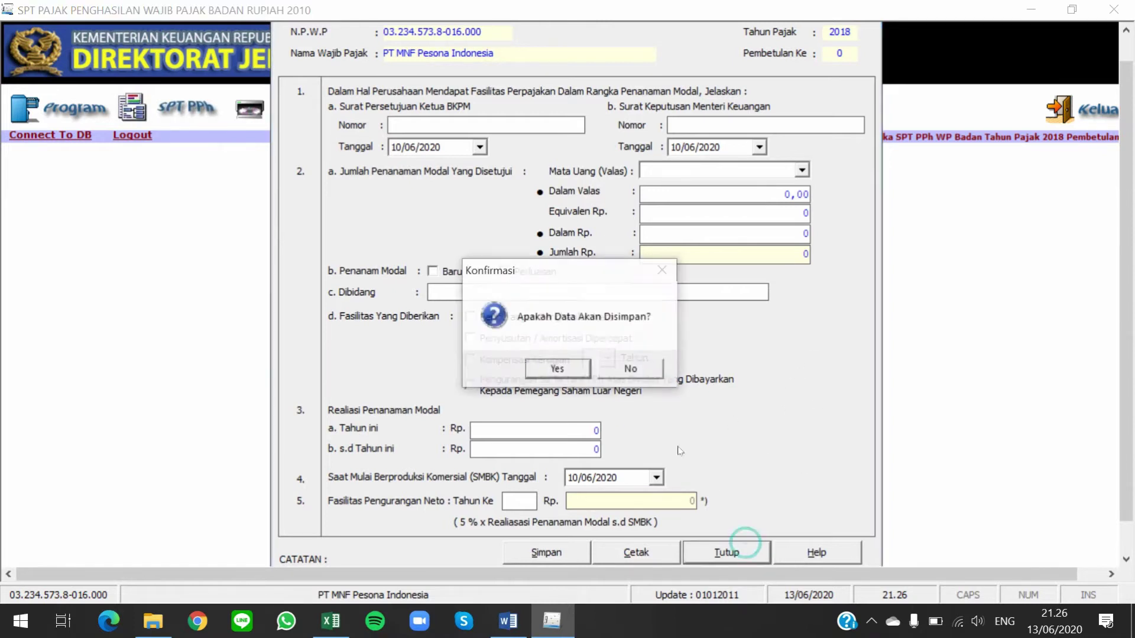
pyautogui.click(631, 371)
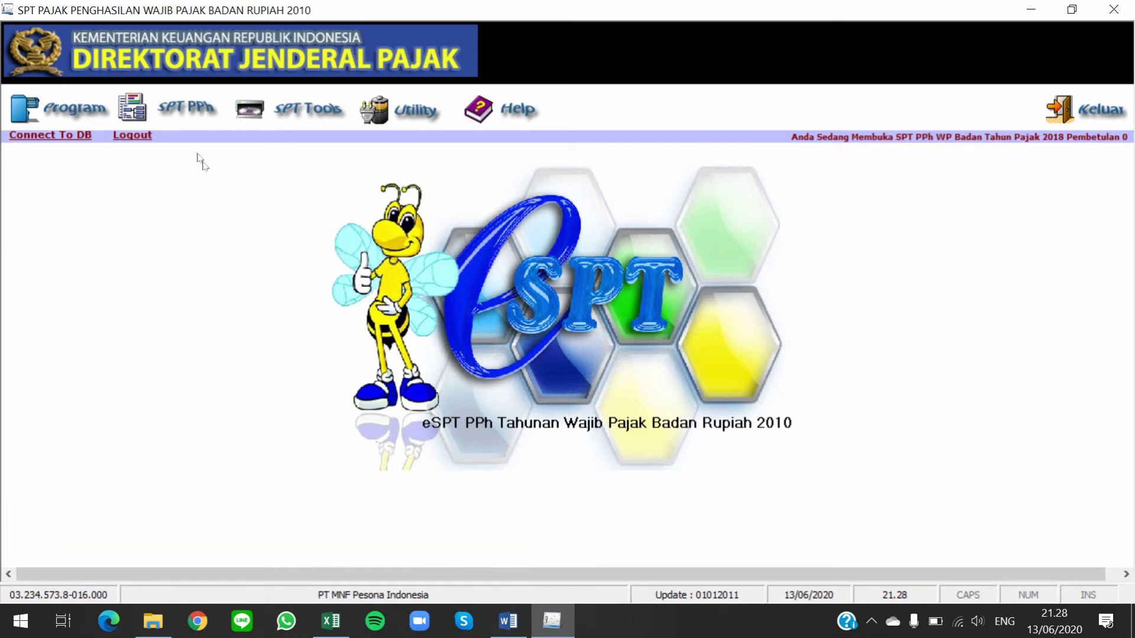
# Open Formulir 1771-I and snap it to the right half so its Rupiah column shows
pyautogui.click(186, 113)
pyautogui.moveTo(222, 170)
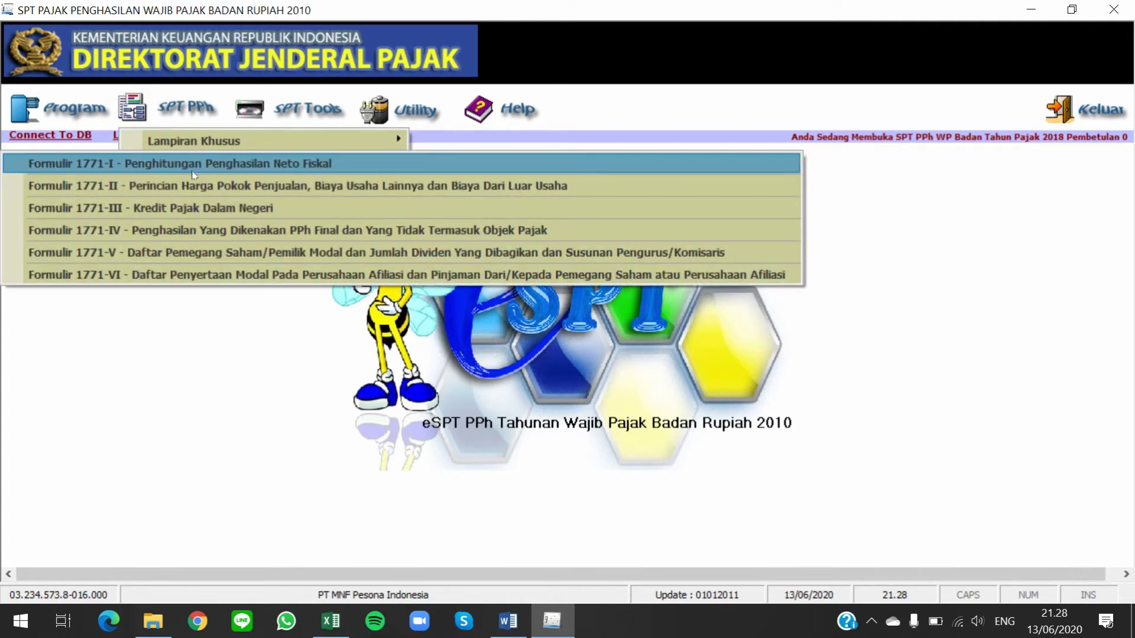
pyautogui.click(110, 168)
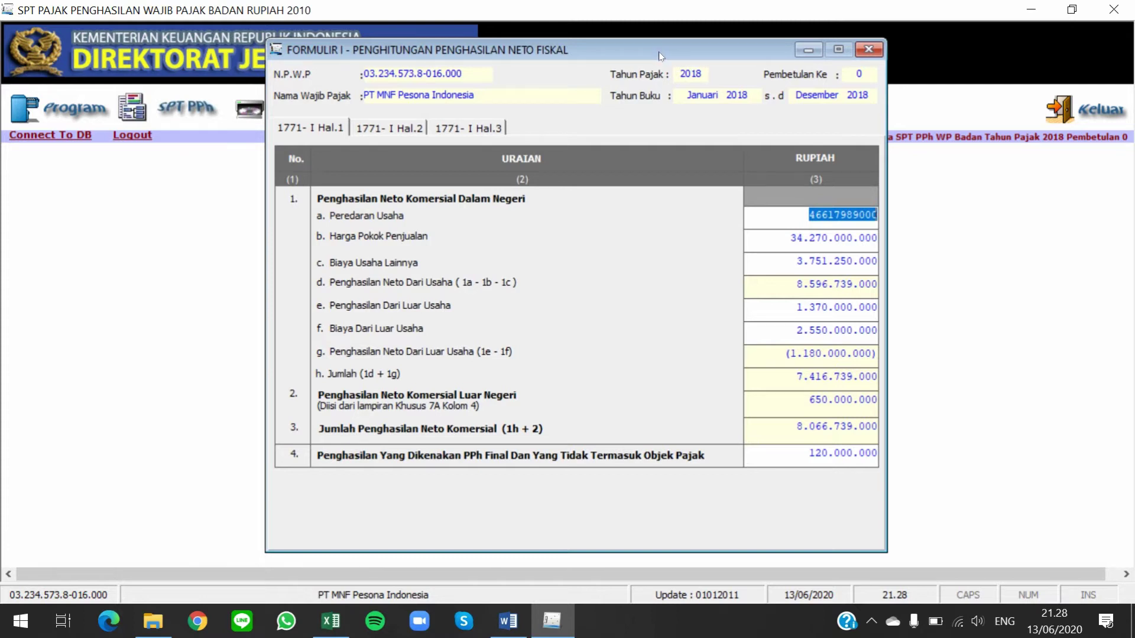
pyautogui.press('super+Right')
pyautogui.moveTo(1079, 52); pyautogui.dragTo(749, 77)
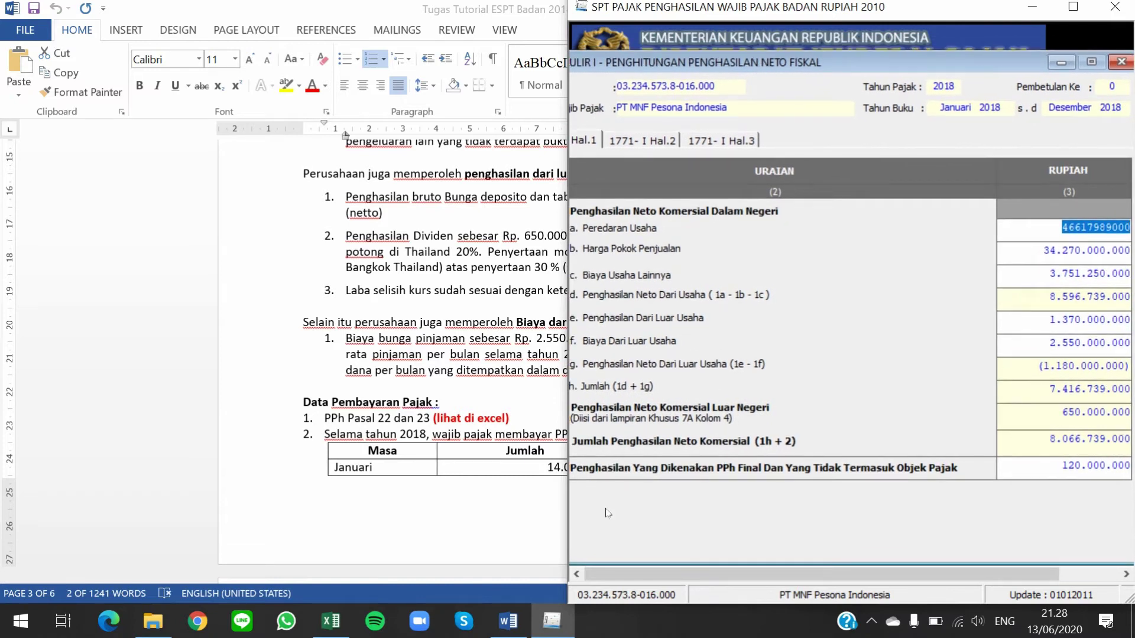
# Snap Excel to the left half beside the tax form and show the REKON FISKAL sheet
pyautogui.click(329, 626)
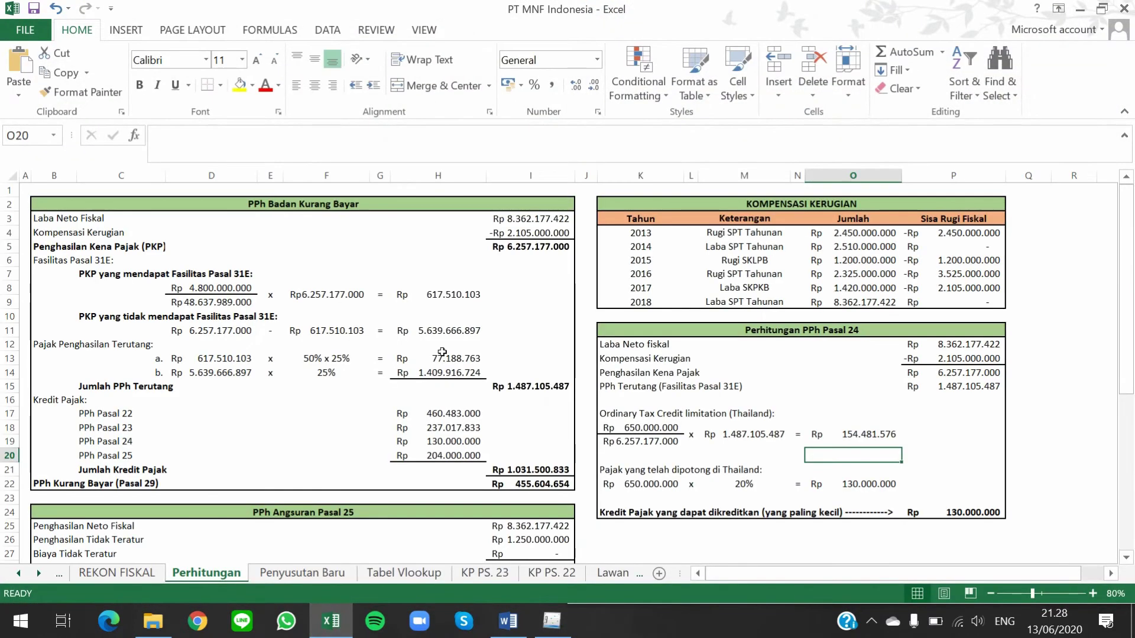
pyautogui.press('super+Left')
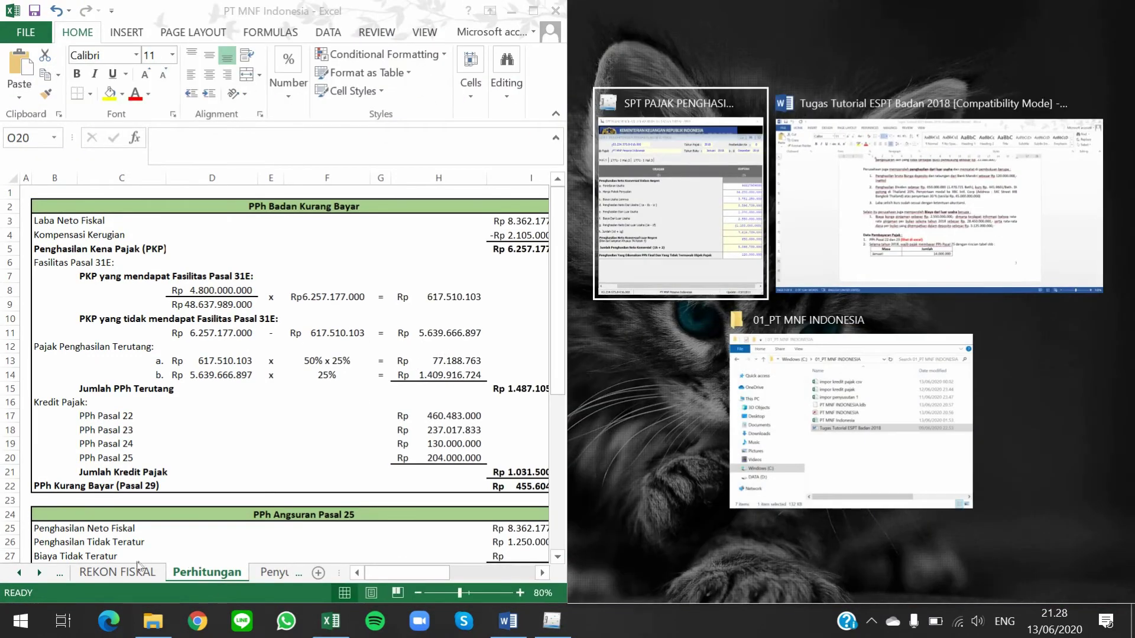
pyautogui.press('Return')
pyautogui.click(126, 571)
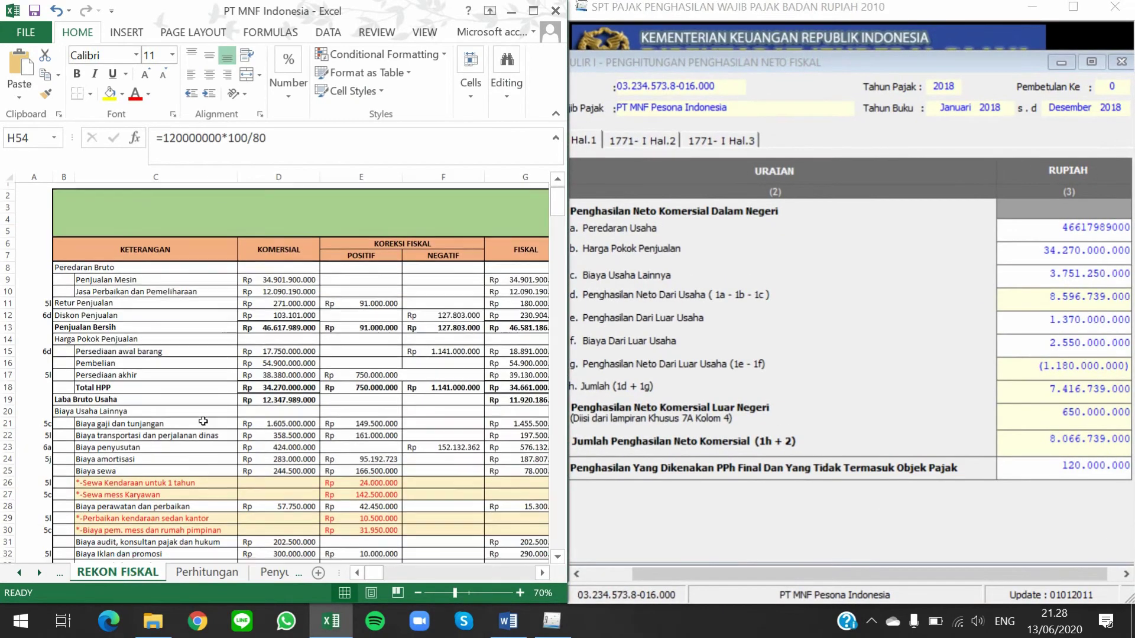
pyautogui.scroll(-2, 203, 420)
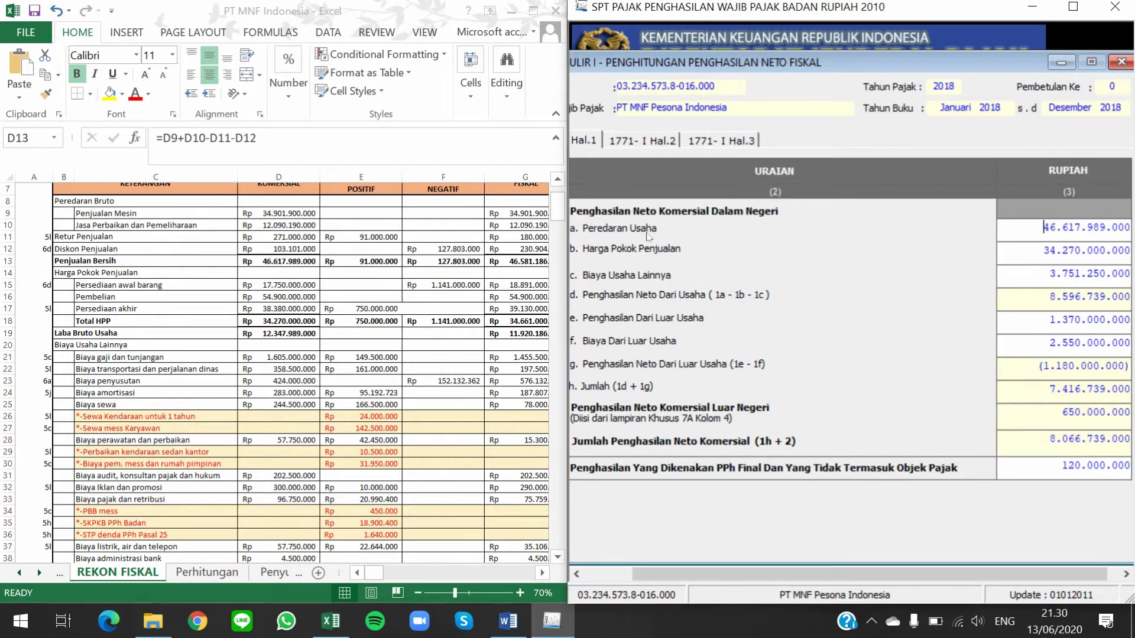
pyautogui.click(126, 259)
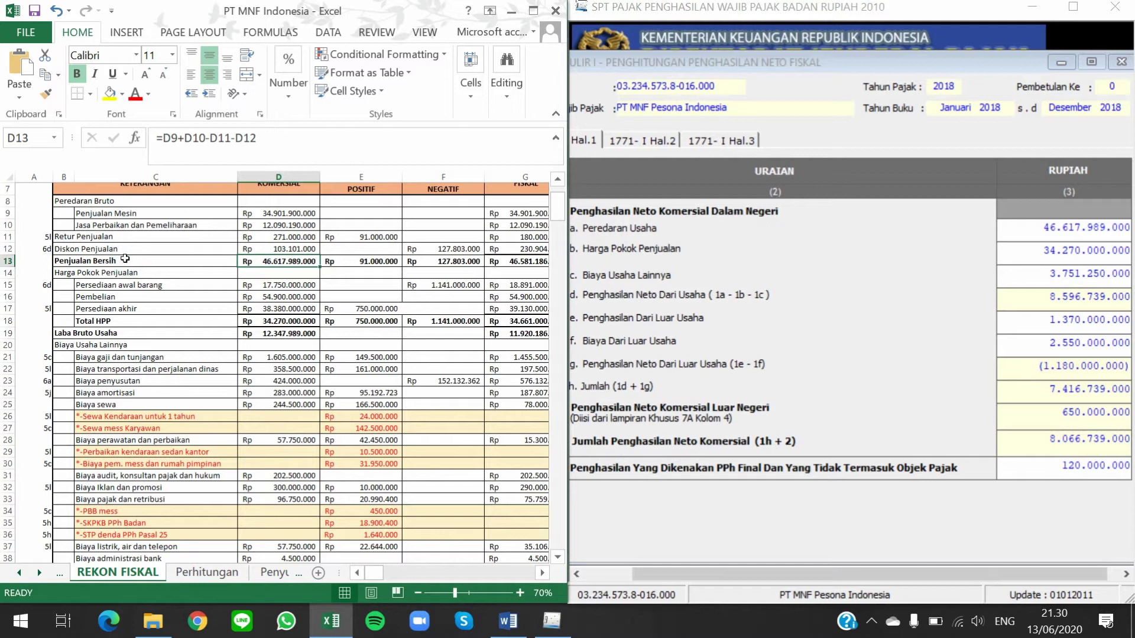
# Zoom REKON FISKAL to 100% and check D12, D13 and D16 against line 1a's 46.617.989.000
pyautogui.click(284, 260)
pyautogui.click(520, 592)
pyautogui.click(519, 593)
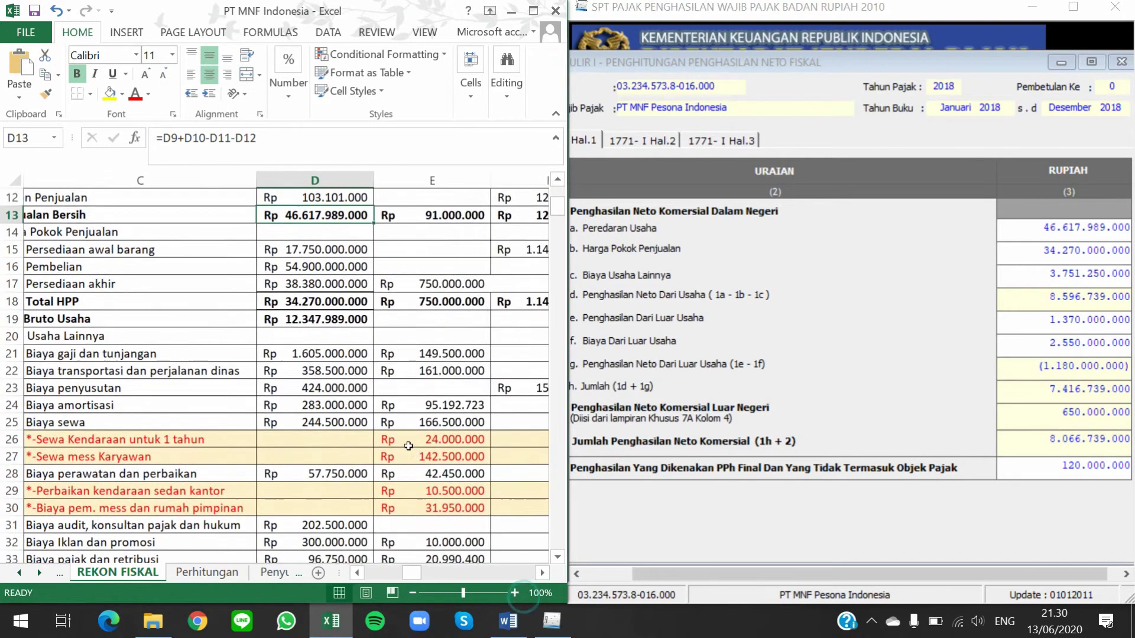
pyautogui.click(519, 593)
pyautogui.scroll(-1, 400, 441)
pyautogui.moveTo(413, 571); pyautogui.dragTo(393, 571)
pyautogui.click(338, 341)
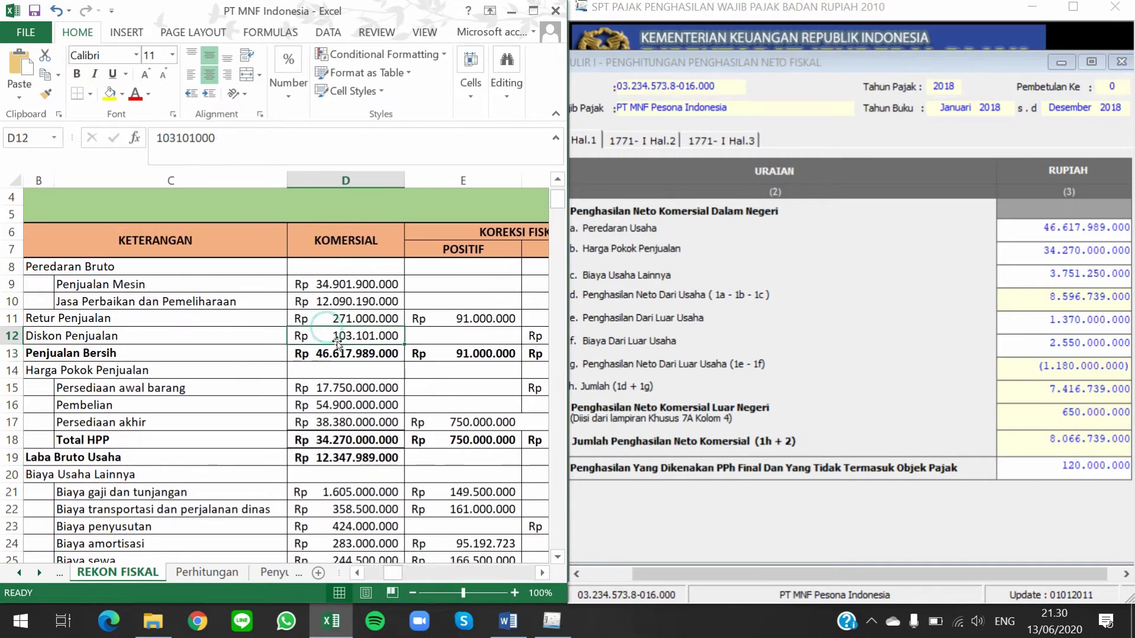
pyautogui.press('Down')
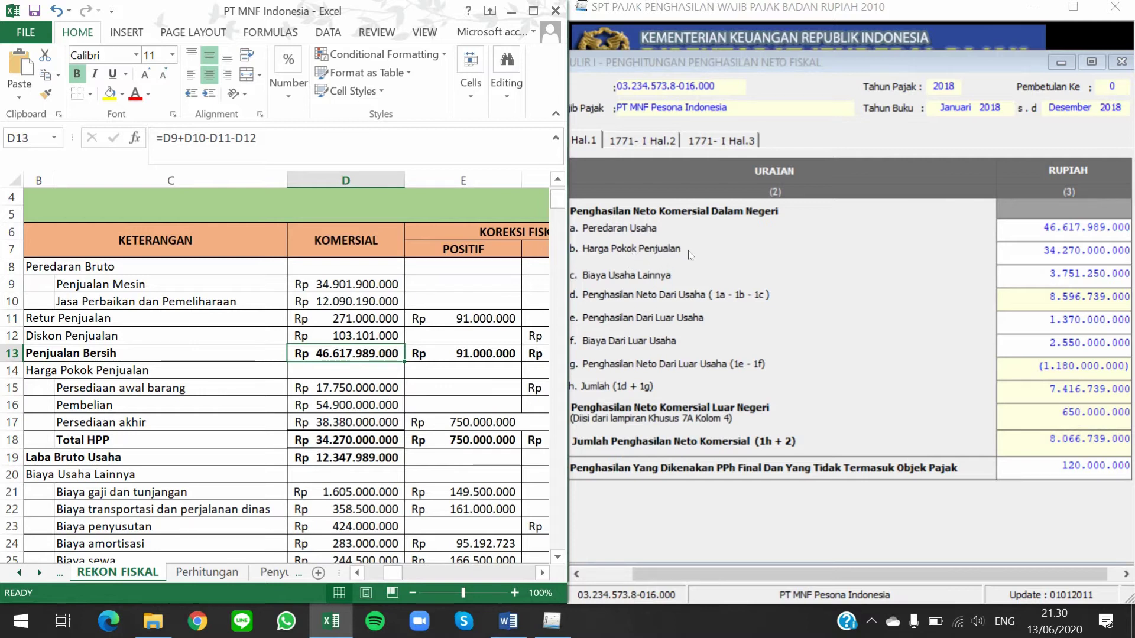
pyautogui.click(340, 404)
pyautogui.scroll(-2, 423, 392)
pyautogui.click(734, 319)
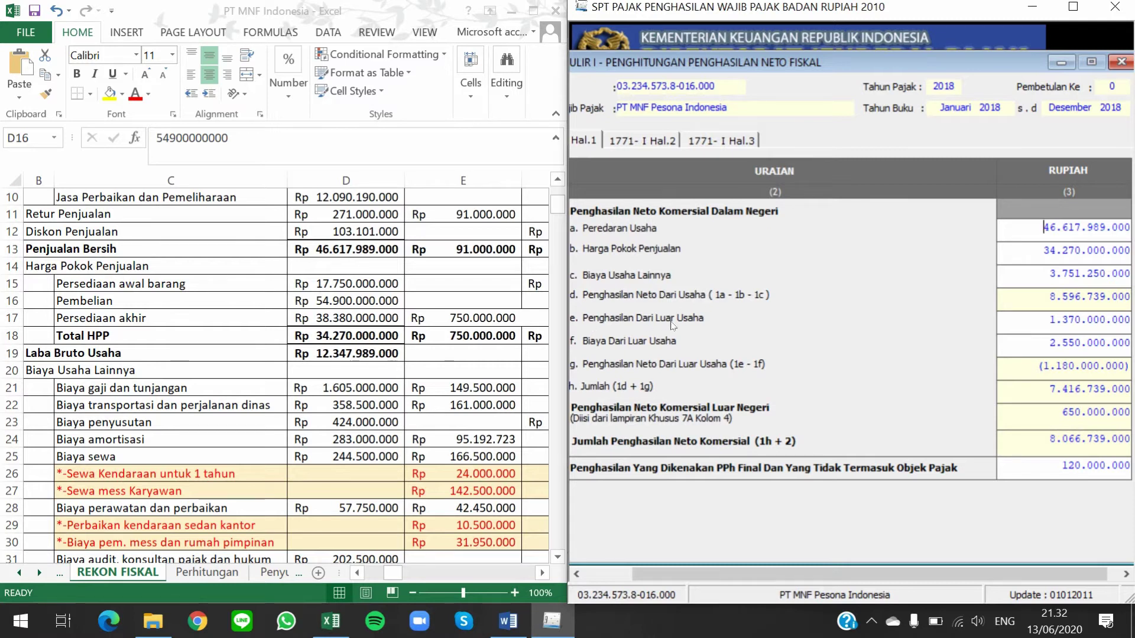
# Compare the Bunga Deposito (D43) and Laba selisih kurs (D45) amounts with line 1e
pyautogui.click(411, 385)
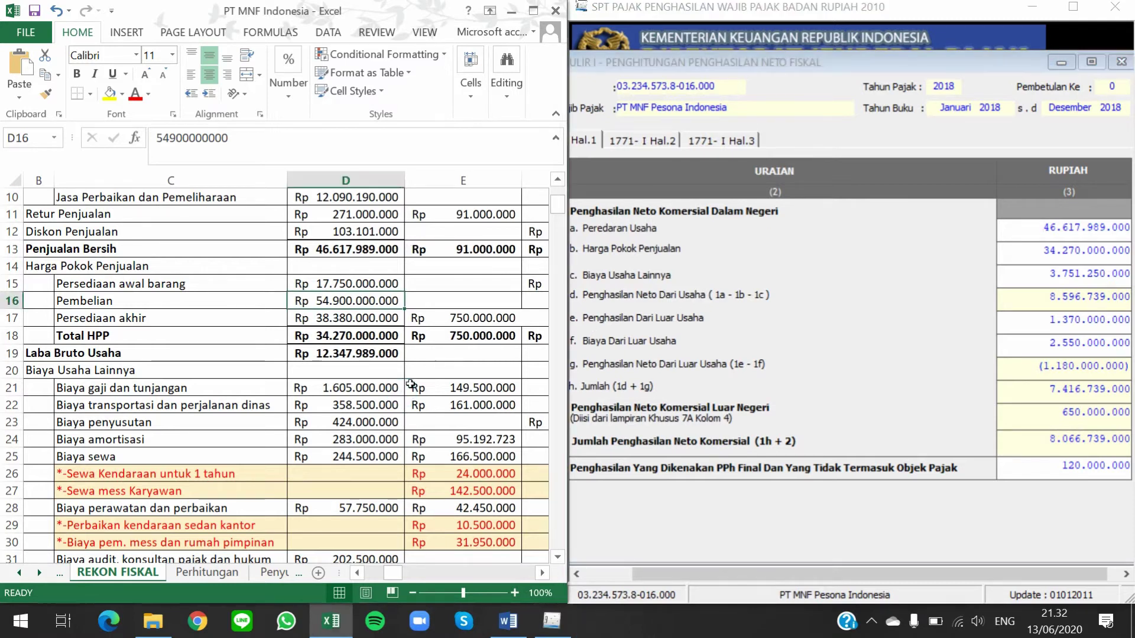
pyautogui.click(411, 385)
pyautogui.scroll(-9, 410, 386)
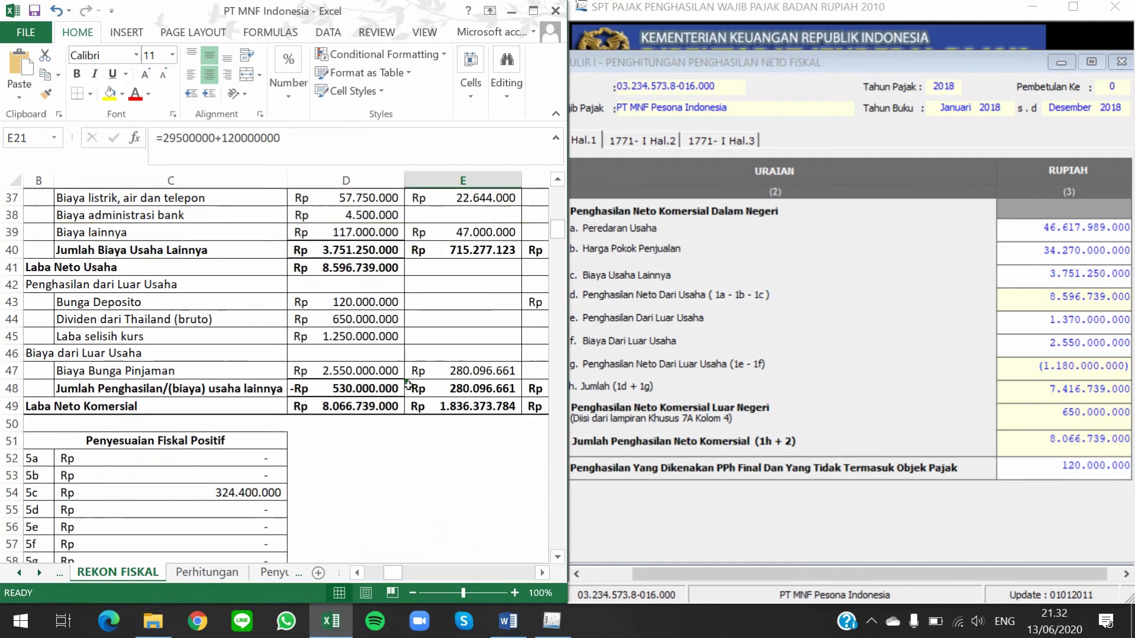
pyautogui.click(118, 302)
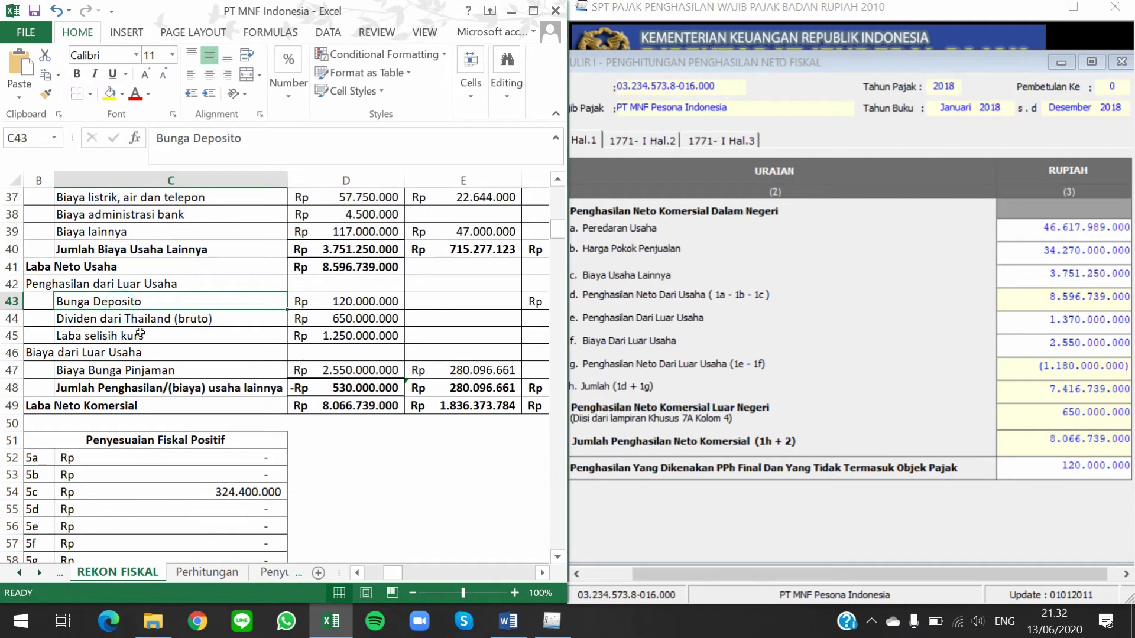
pyautogui.click(137, 321)
pyautogui.click(152, 336)
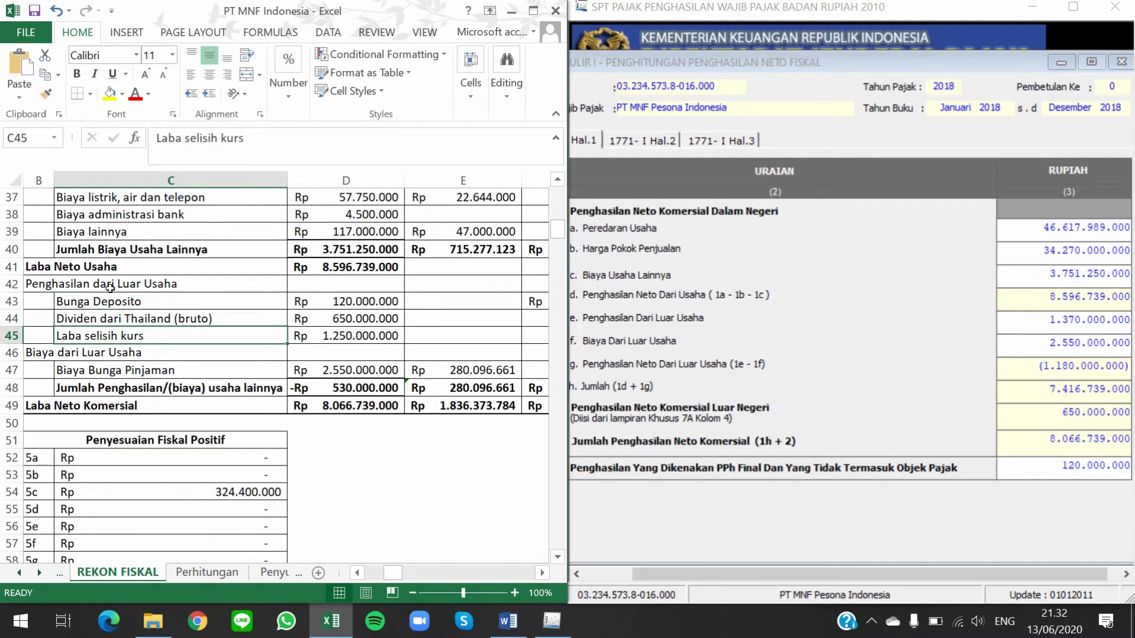
pyautogui.click(320, 300)
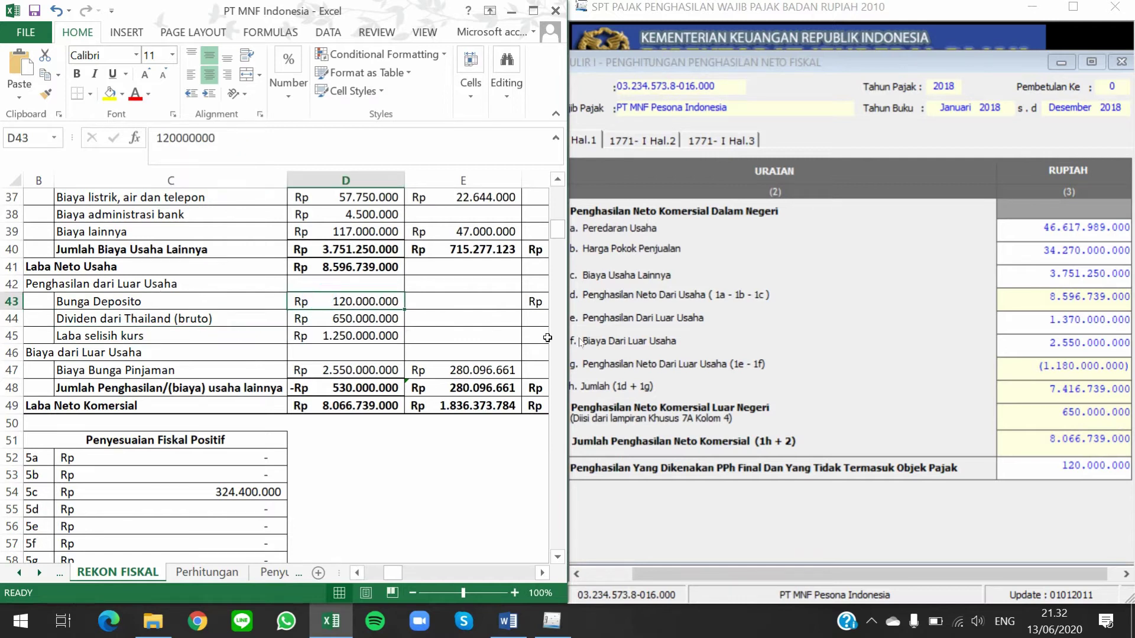
pyautogui.click(679, 324)
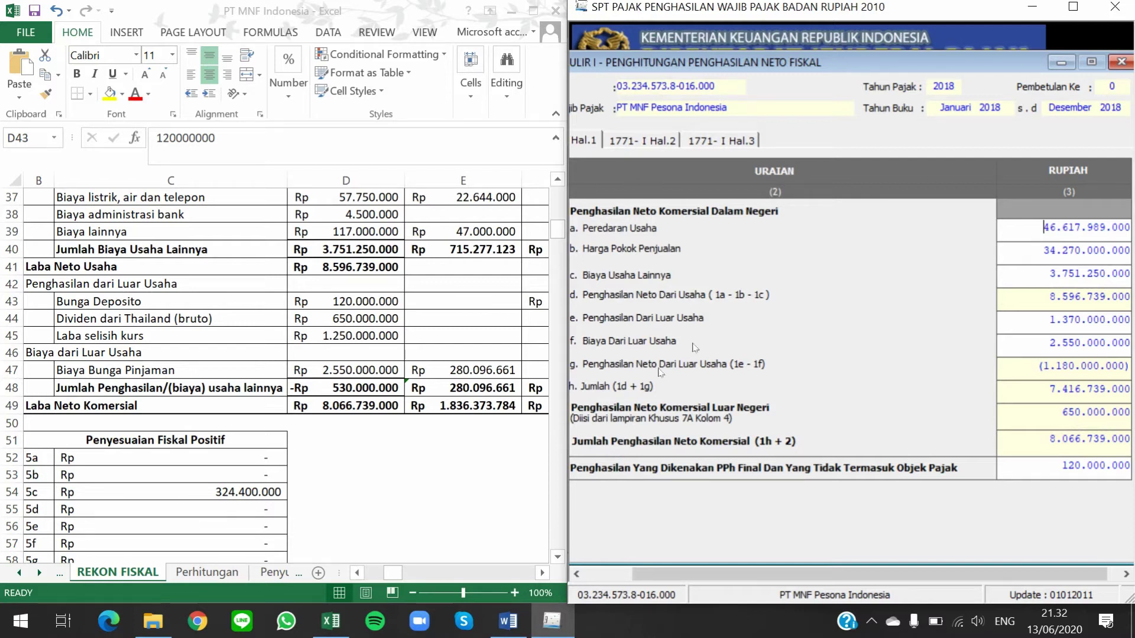
pyautogui.moveTo(1047, 320); pyautogui.dragTo(1129, 320)
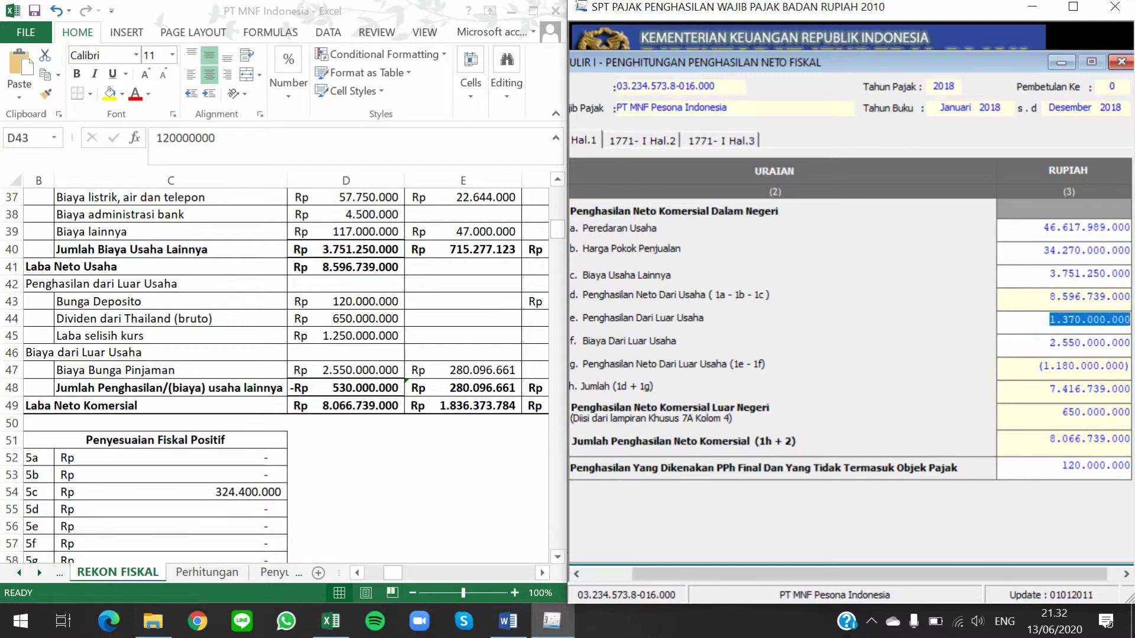
pyautogui.click(1020, 319)
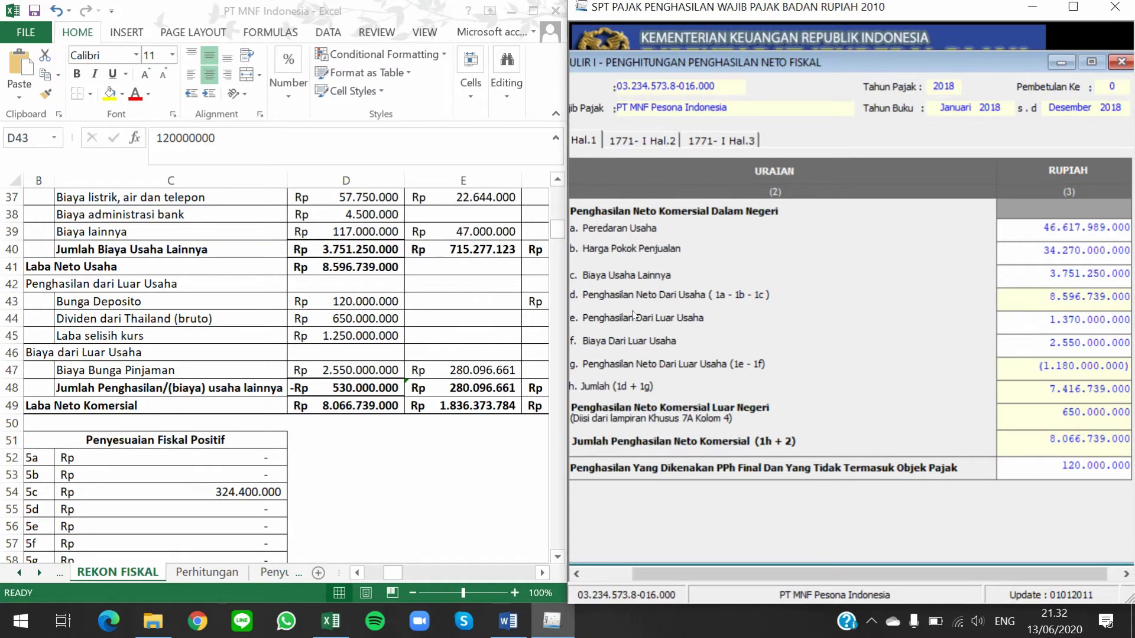
pyautogui.click(258, 294)
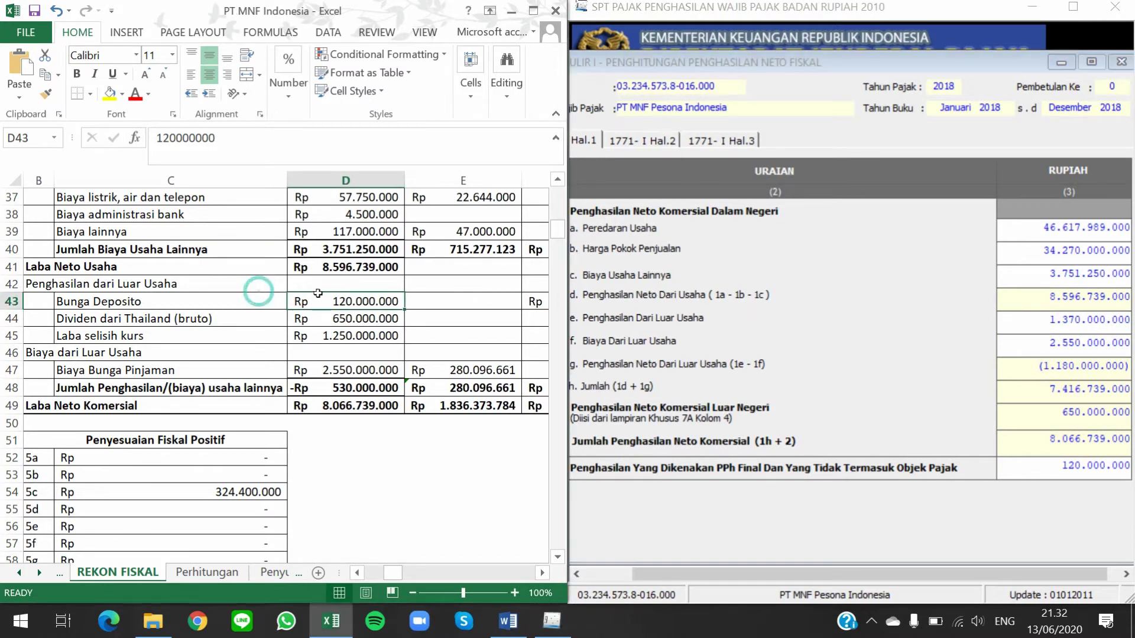
pyautogui.click(348, 341)
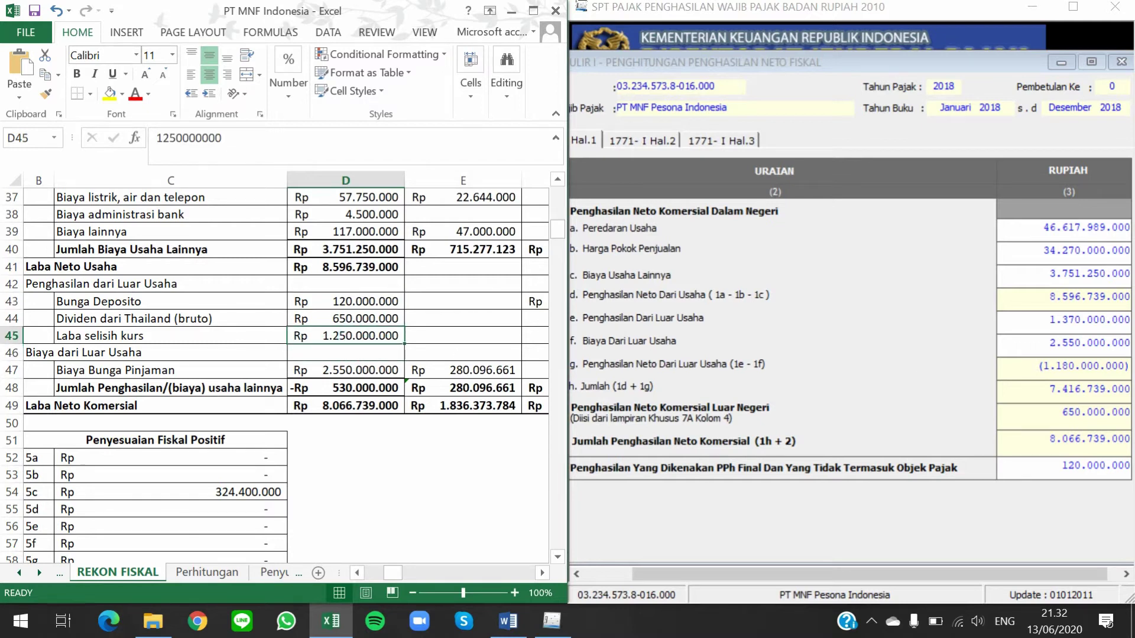
pyautogui.hotkey('alt', 'Tab')
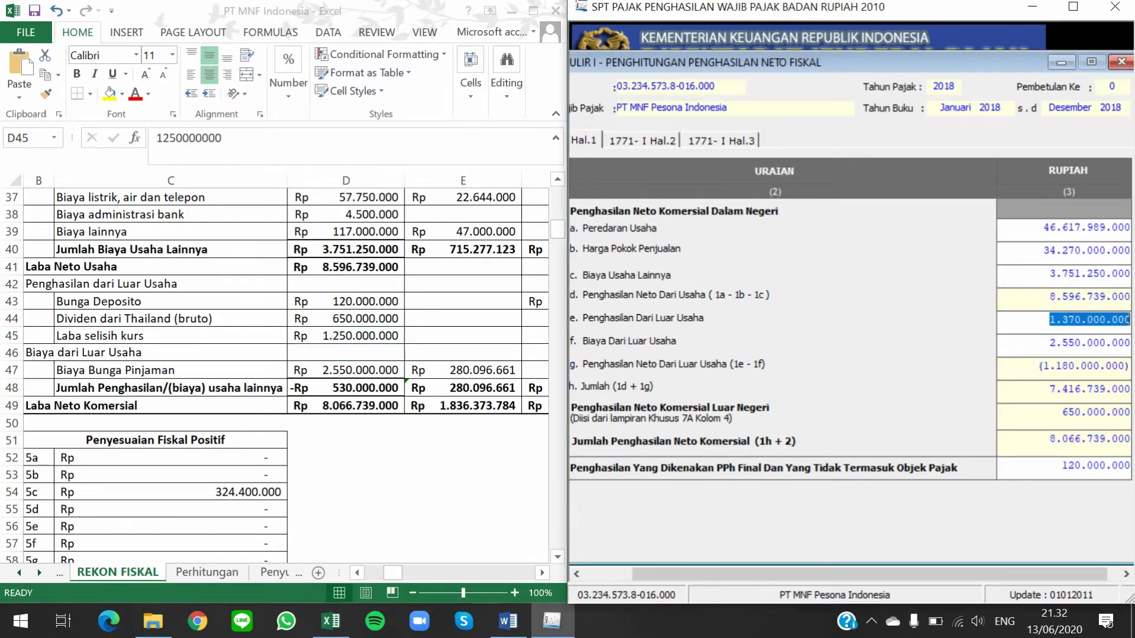
# Match the Thailand dividend in D44 to line 2, then move to form page Hal.2
pyautogui.click(126, 308)
pyautogui.click(142, 319)
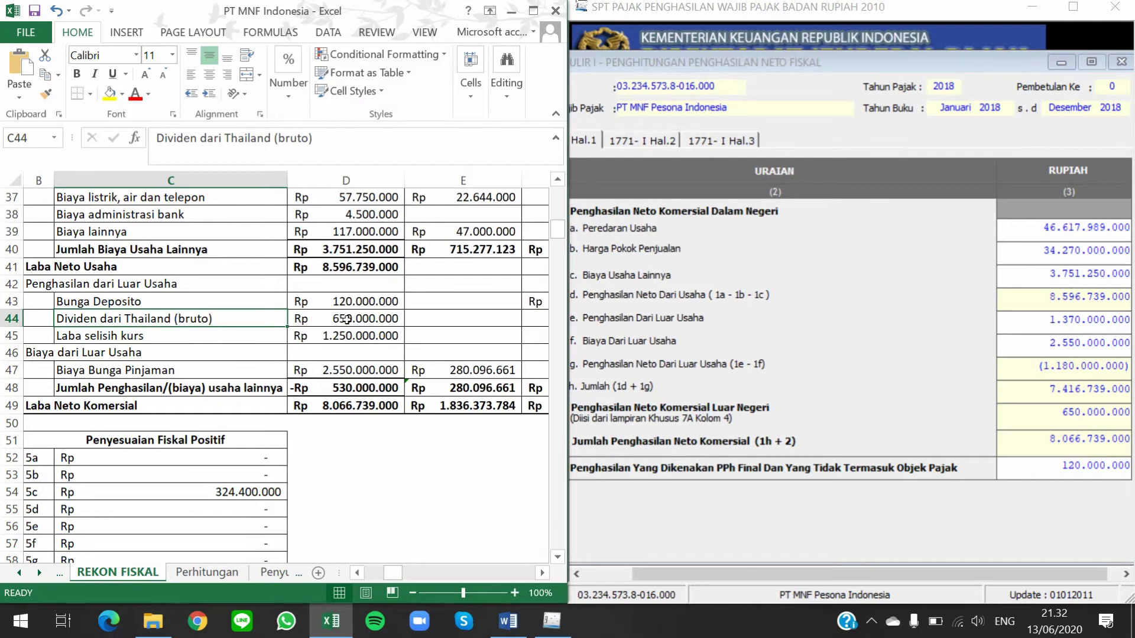
pyautogui.click(357, 319)
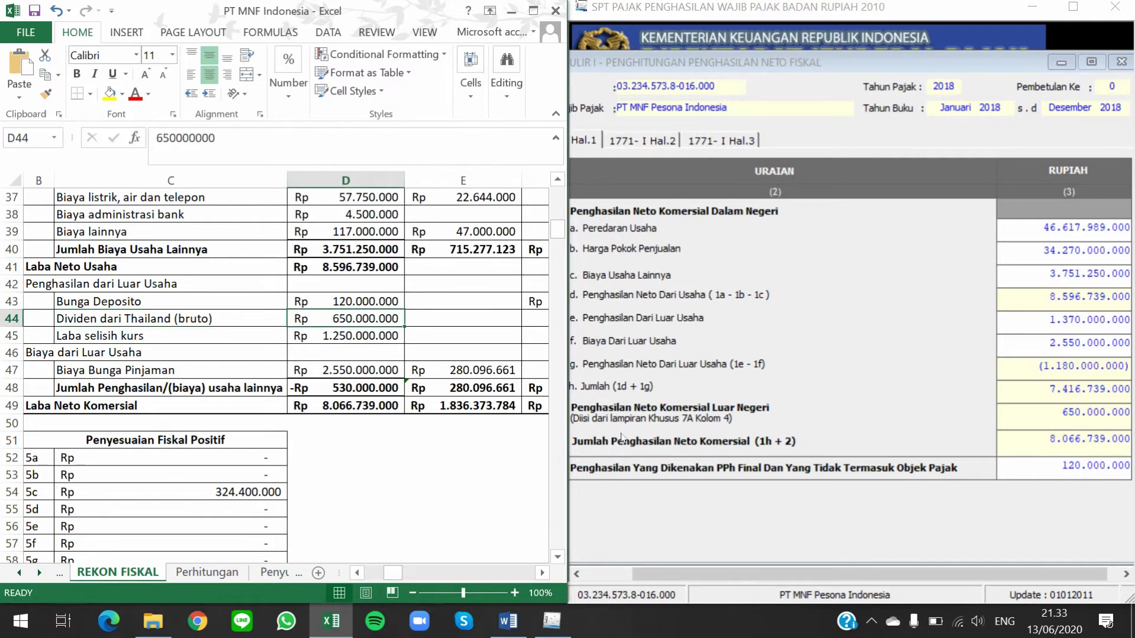
pyautogui.click(621, 406)
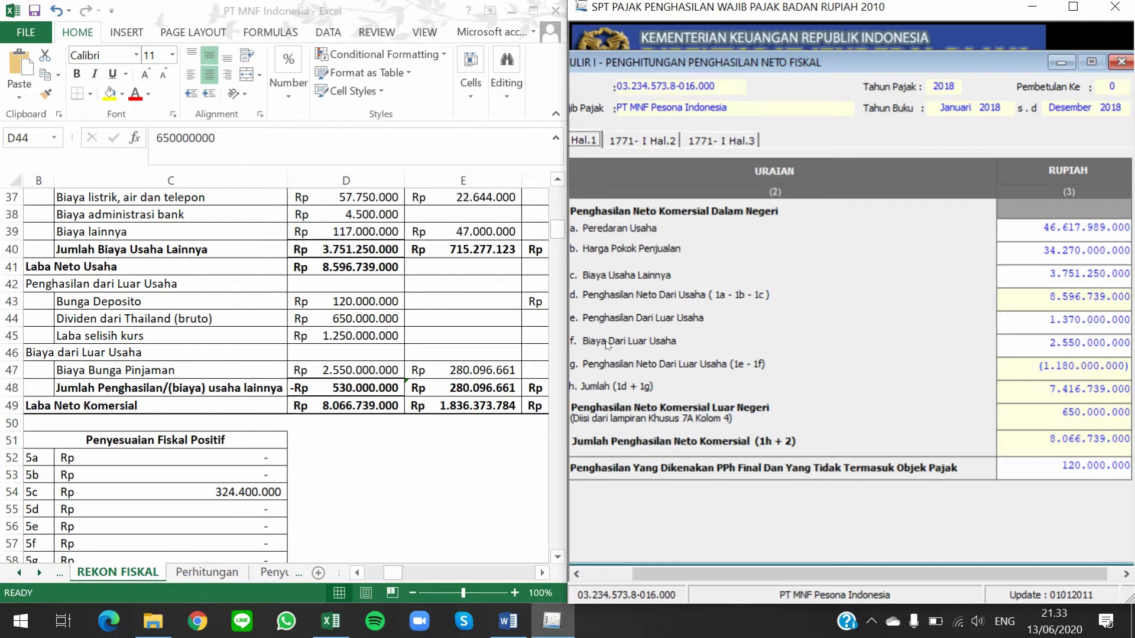
pyautogui.click(328, 364)
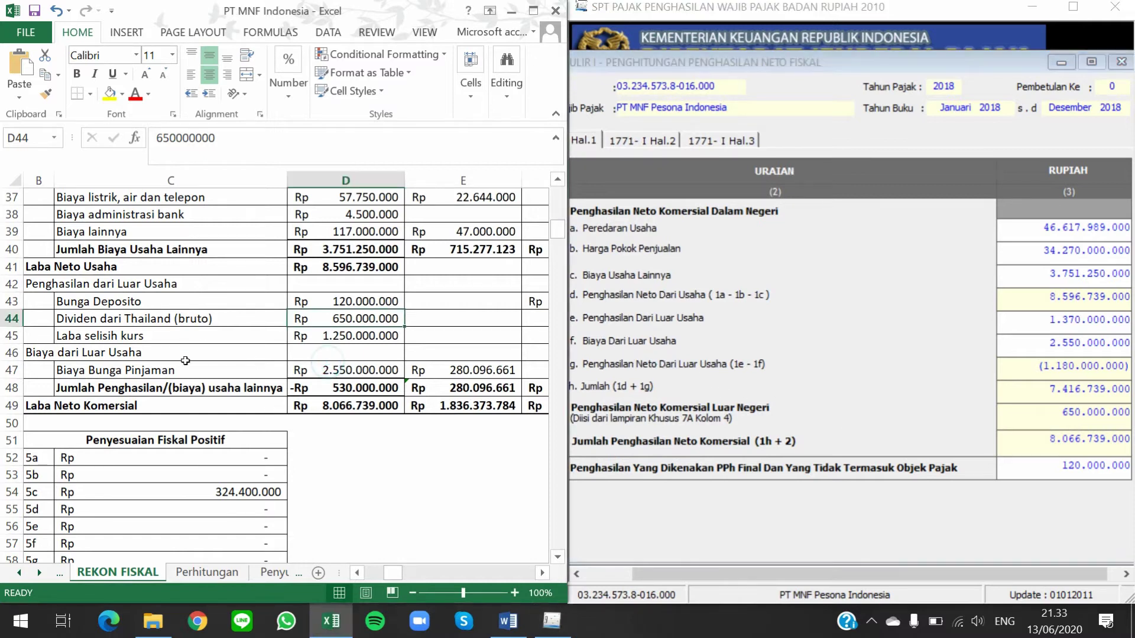
pyautogui.click(368, 390)
pyautogui.click(354, 318)
pyautogui.click(665, 297)
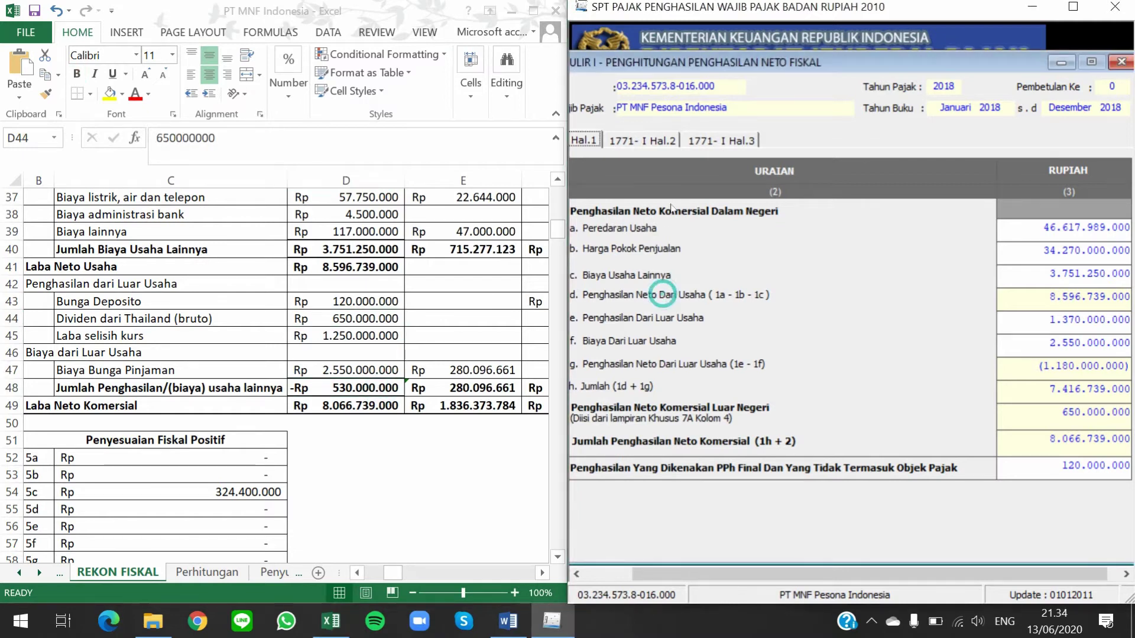
pyautogui.click(678, 140)
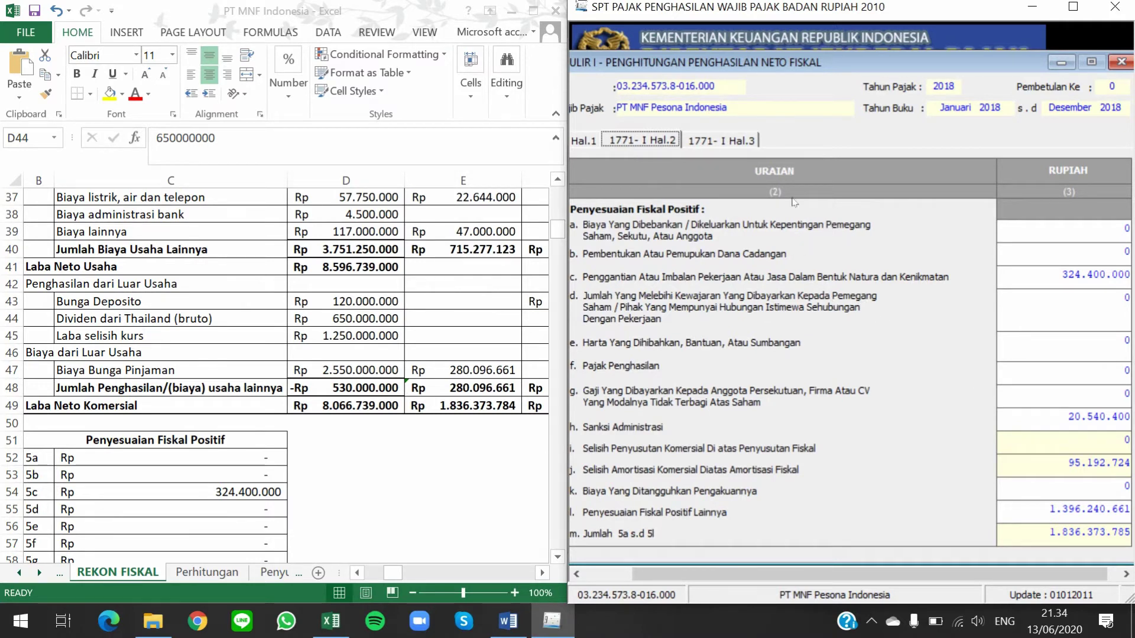
# Review page 3's negative adjustments of 1.420.935.342 and compare net fiscal income with Excel's G49
pyautogui.click(743, 139)
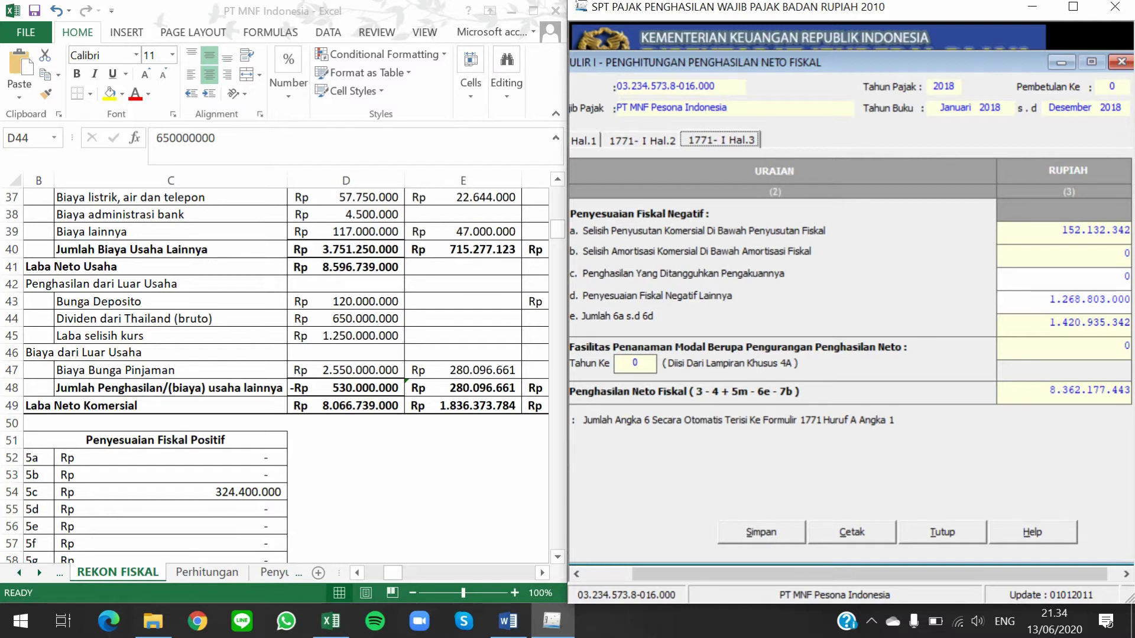
pyautogui.press('Tab')
pyautogui.click(461, 372)
pyautogui.click(471, 404)
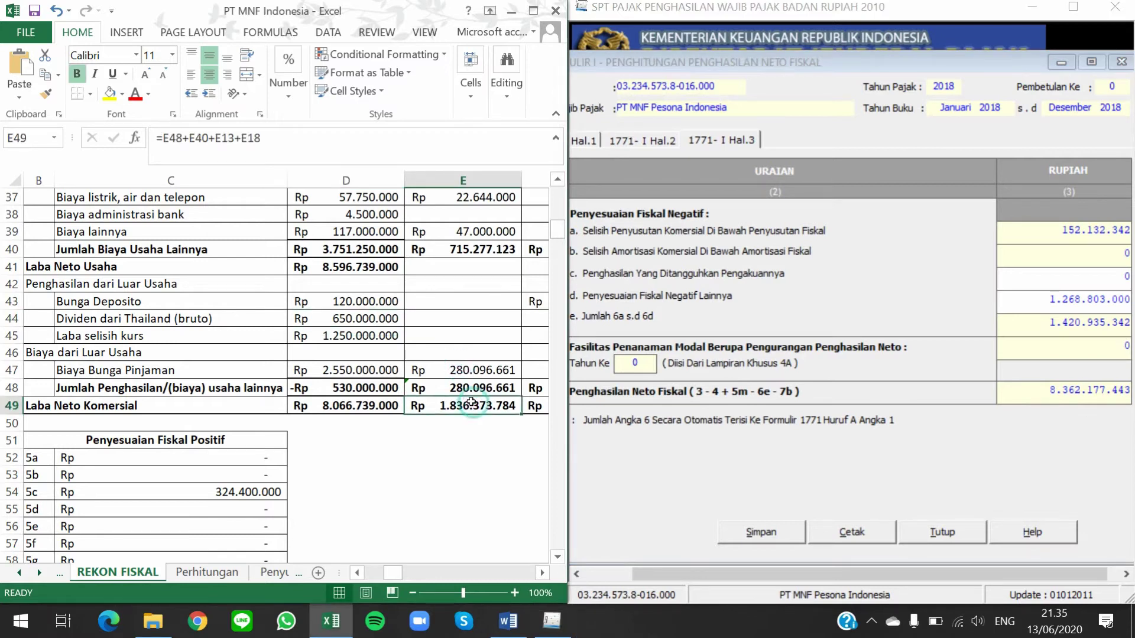
pyautogui.press('Right')
pyautogui.press('Right')
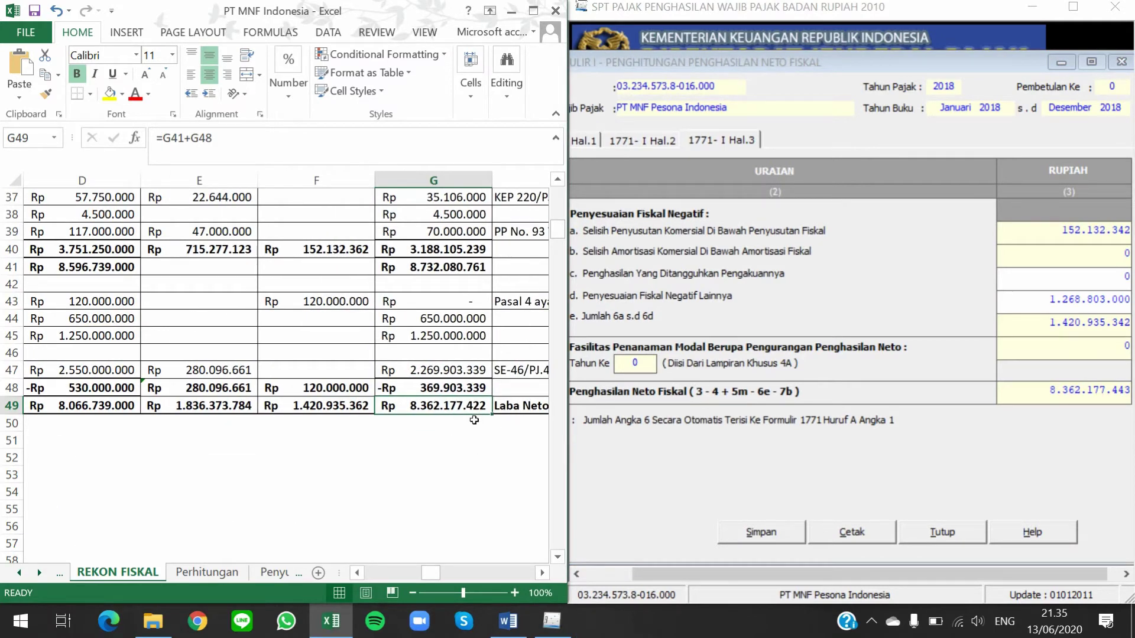
pyautogui.click(1091, 422)
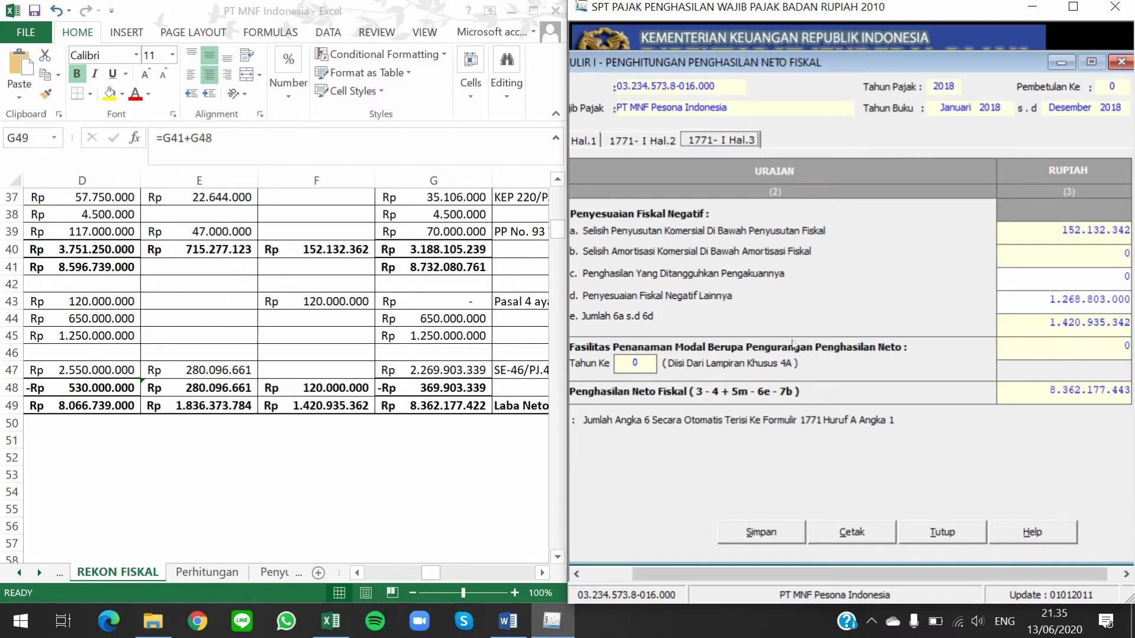
# Save Formulir 1771-I with net fiscal income 8.362.177.443 and close it
pyautogui.click(760, 532)
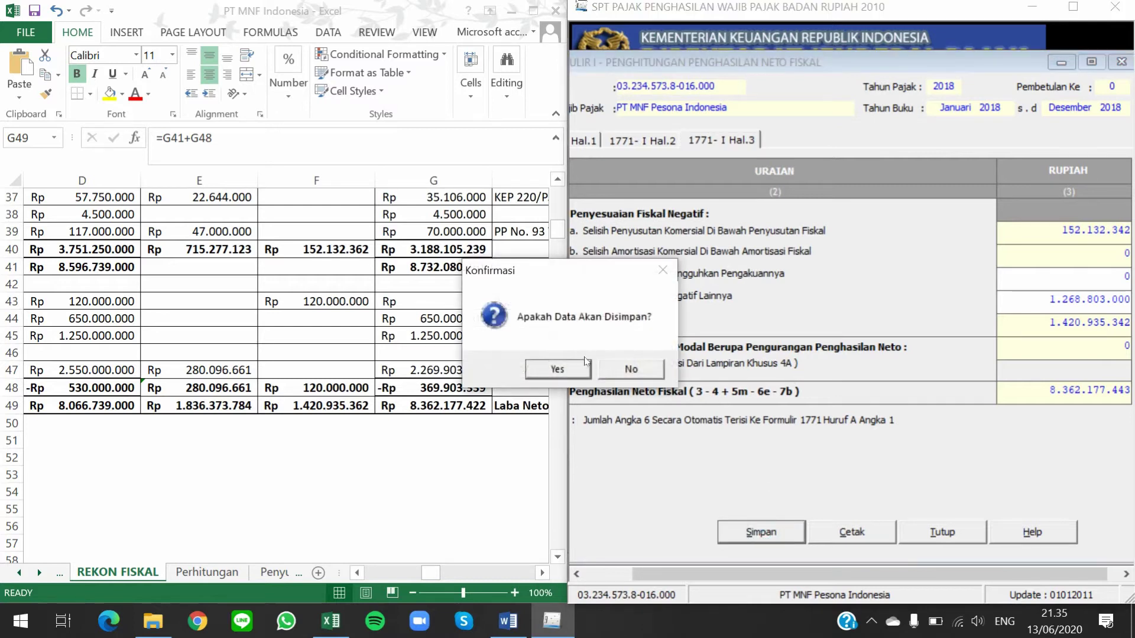
pyautogui.click(580, 370)
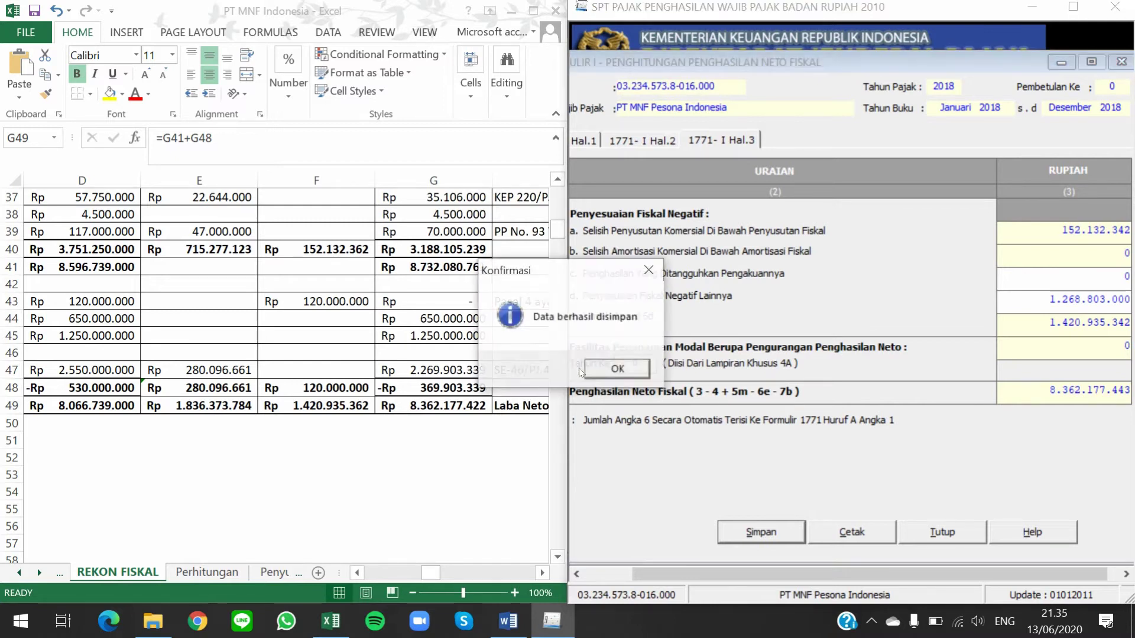
pyautogui.click(621, 371)
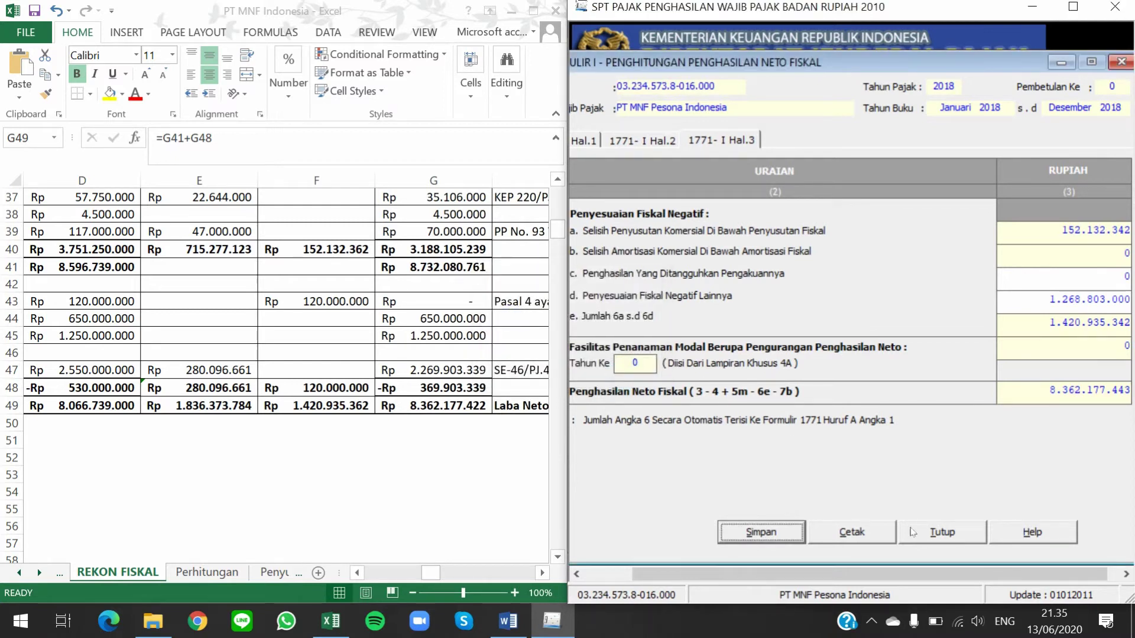
pyautogui.click(934, 534)
# Maximize e-SPT and open the SPT PPh Wajib Pajak Badan main form
pyautogui.click(1073, 6)
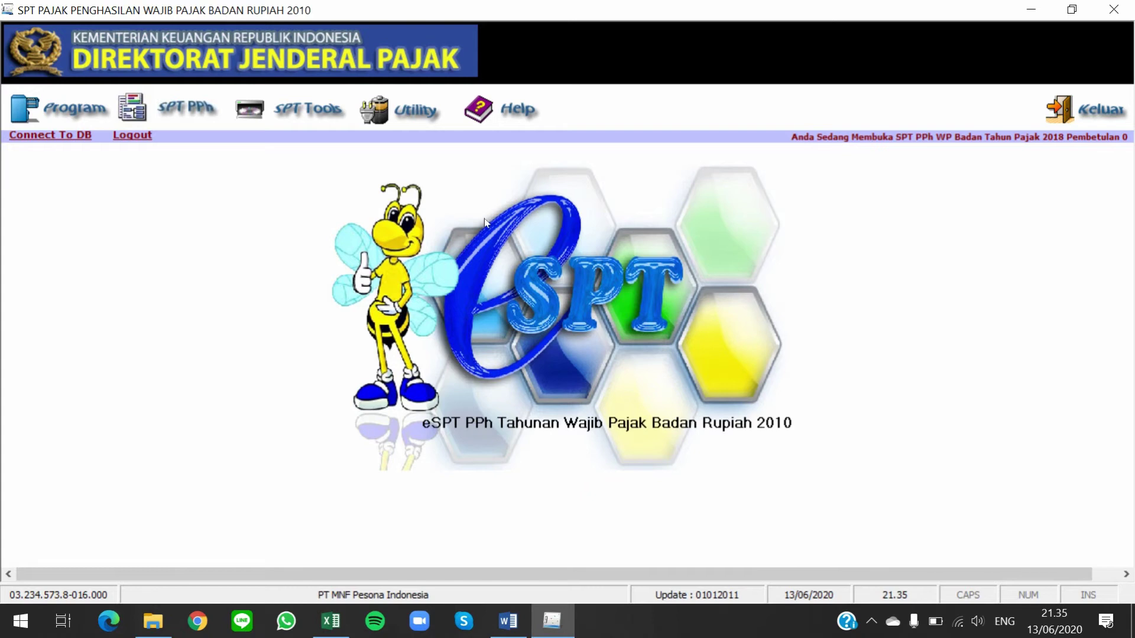
pyautogui.click(204, 124)
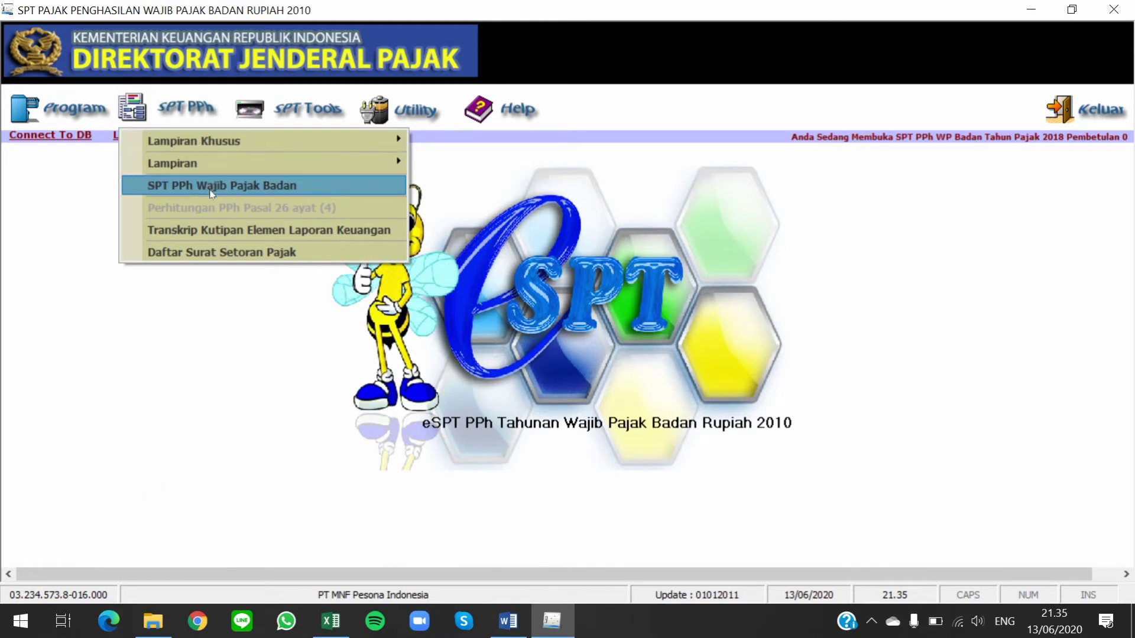
pyautogui.click(305, 185)
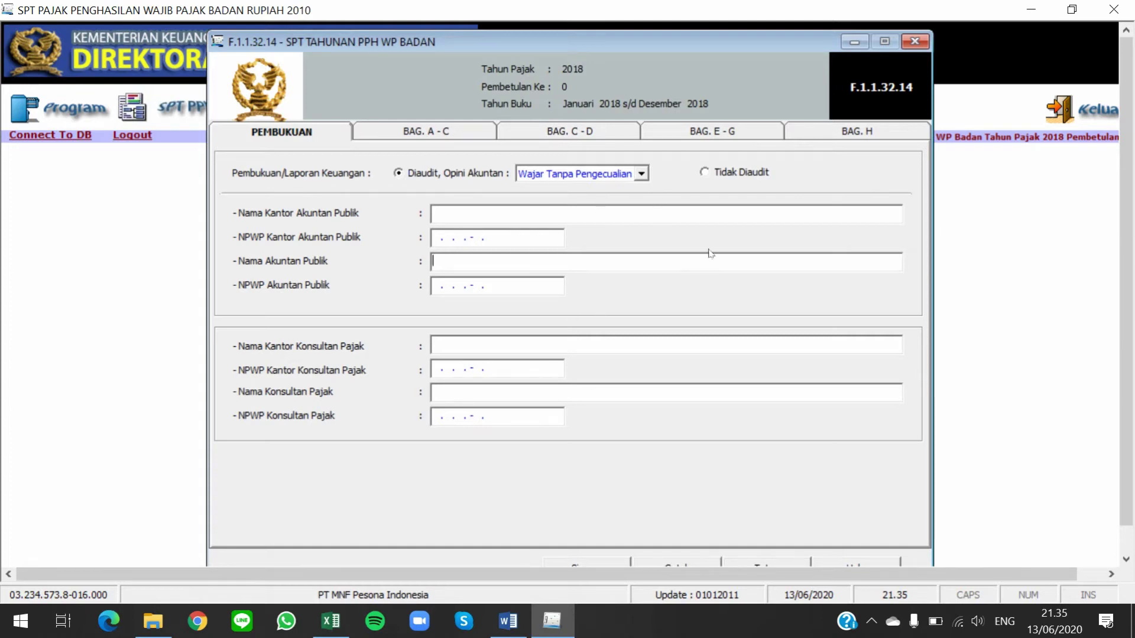
# Check the assignment document in Word, then mark the financial statements as Tidak Diaudit
pyautogui.hotkey('alt', 'Tab')
pyautogui.hotkey('alt', 'Tab')
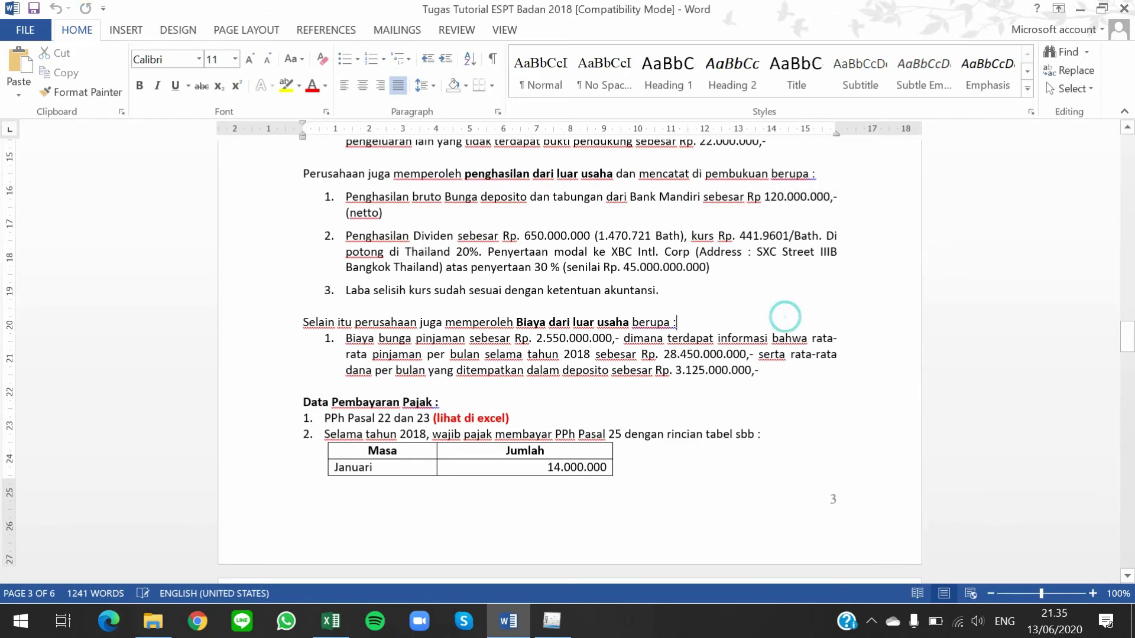
pyautogui.hotkey('ctrl', 'Home')
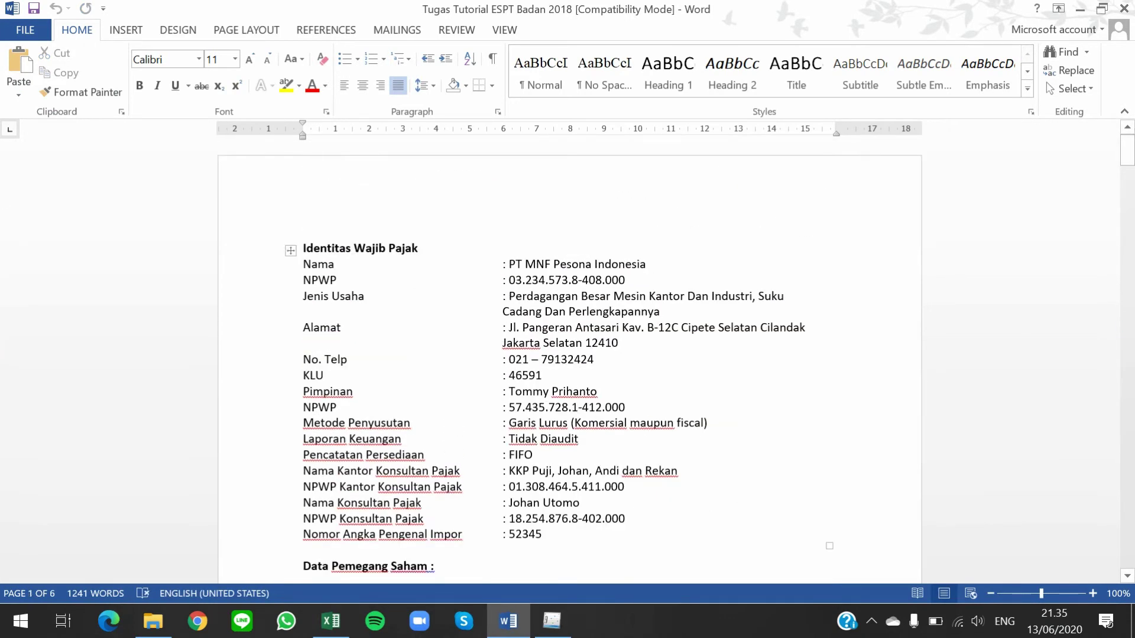
pyautogui.scroll(-1, 567, 354)
pyautogui.hotkey('alt', 'Tab')
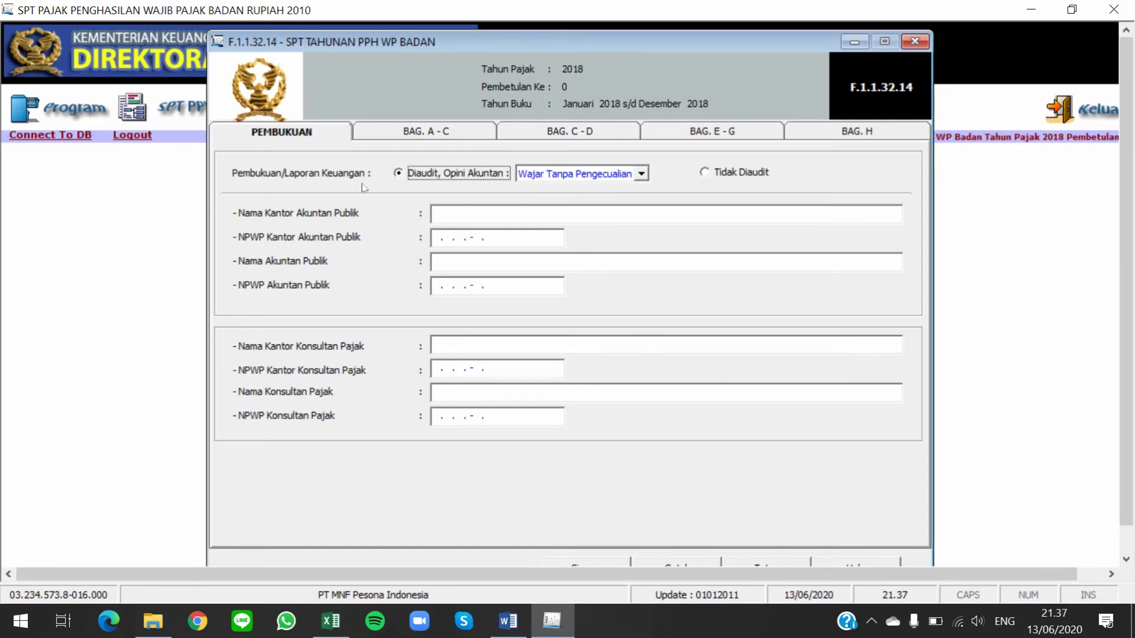
pyautogui.click(716, 173)
# Copy the tax consultant office's name and NPWP from Word into the return
pyautogui.click(434, 345)
pyautogui.hotkey('alt', 'Tab')
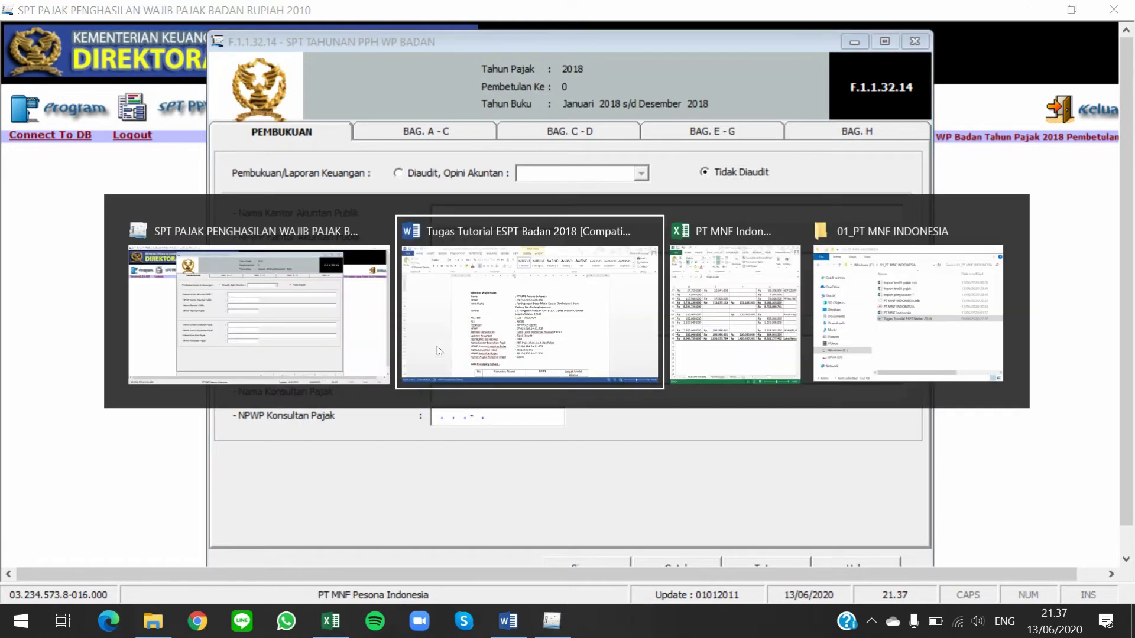
pyautogui.click(508, 428)
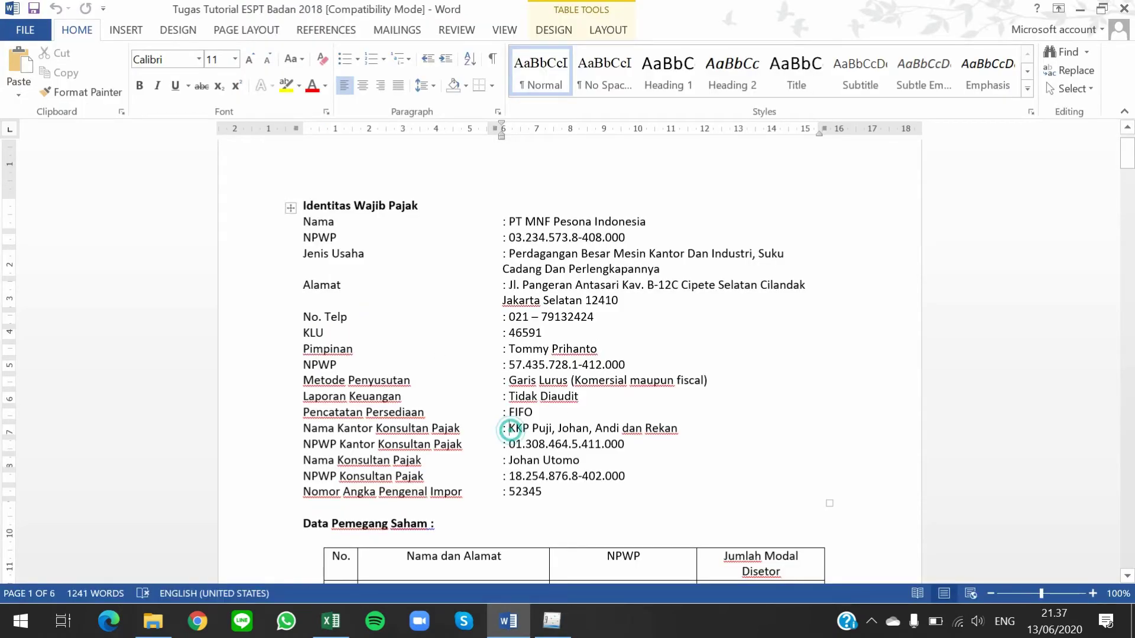
pyautogui.hotkey('shift', 'End')
pyautogui.hotkey('ctrl', 'c')
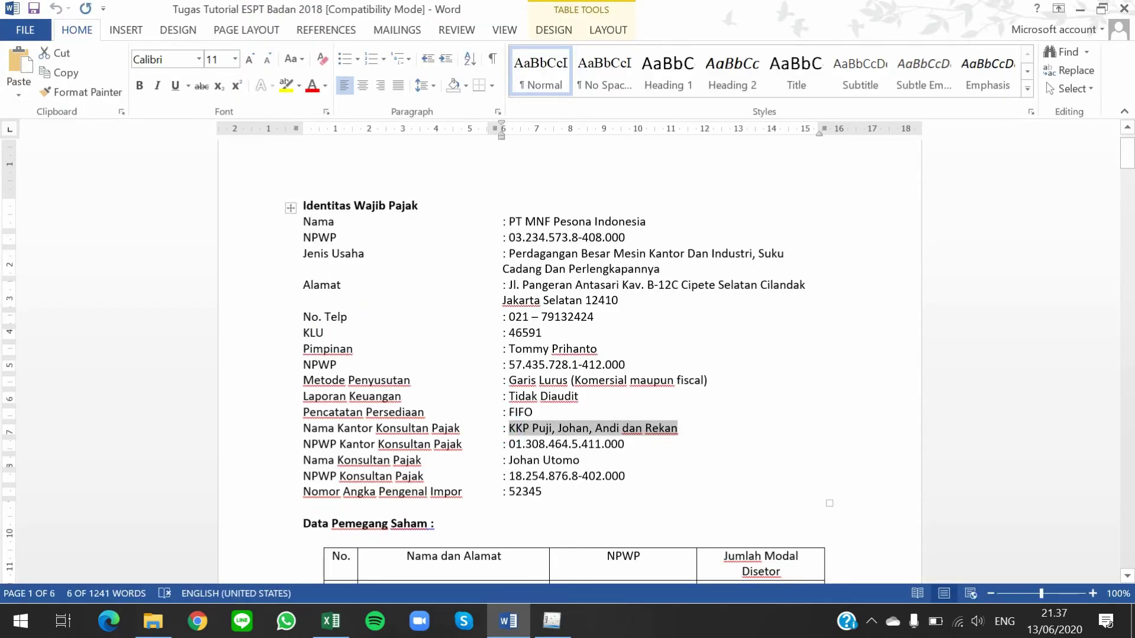
pyautogui.hotkey('alt', 'Tab')
pyautogui.hotkey('ctrl', 'v')
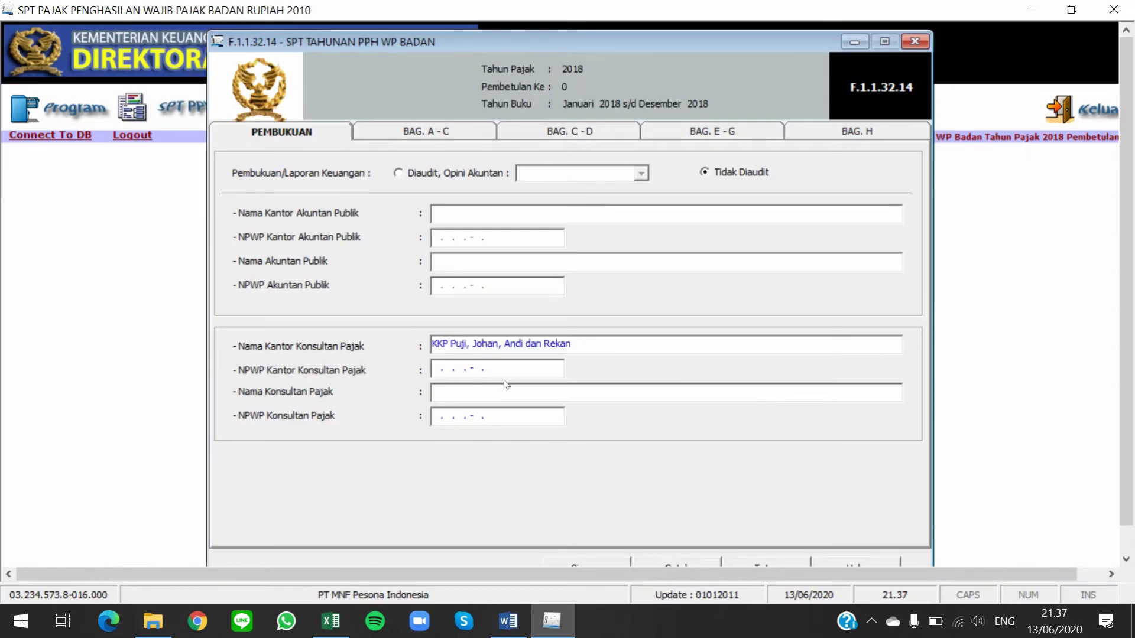
pyautogui.click(441, 371)
pyautogui.hotkey('alt', 'Tab')
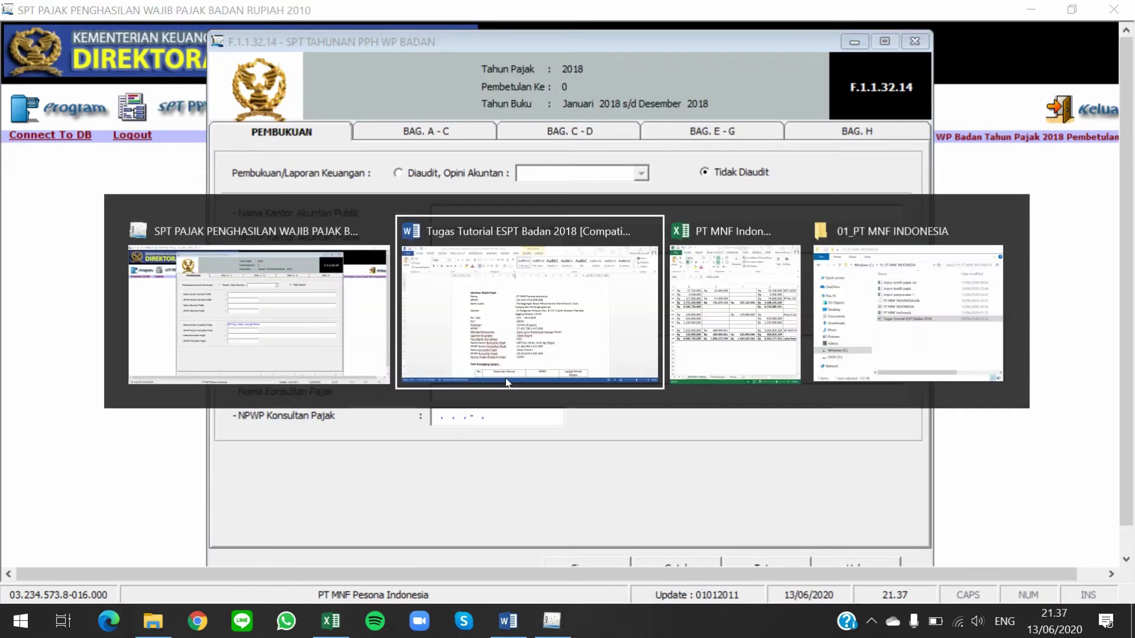
pyautogui.moveTo(625, 445); pyautogui.dragTo(508, 445)
pyautogui.hotkey('ctrl', 'c')
pyautogui.hotkey('alt', 'Tab')
pyautogui.hotkey('ctrl', 'v')
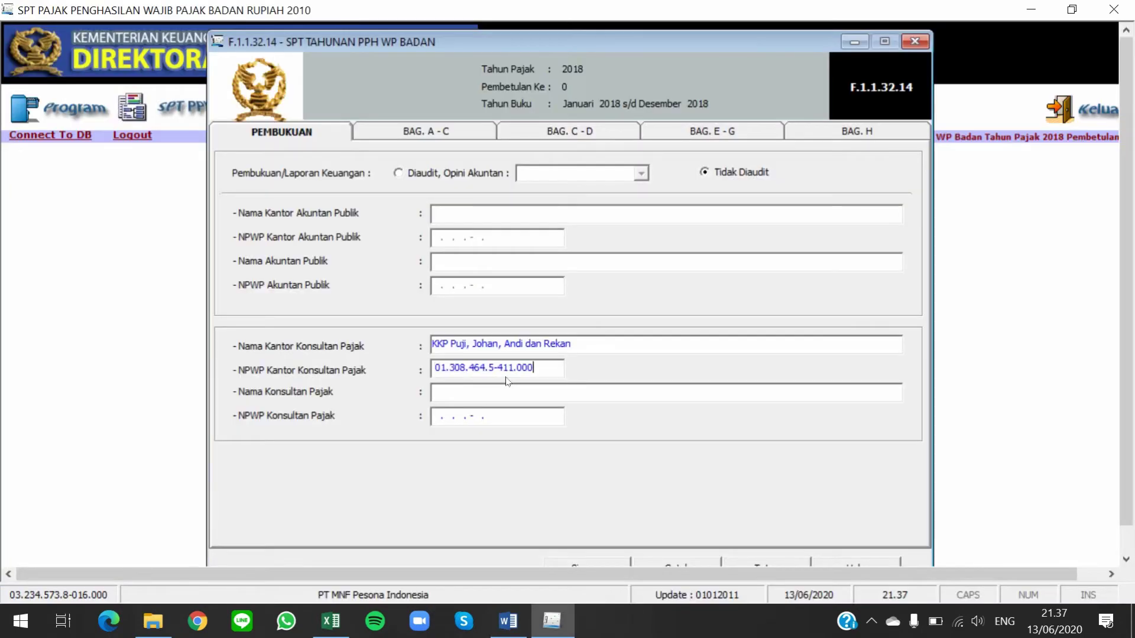
pyautogui.press('Tab')
# Copy the consultant's name and NPWP from Word into their fields
pyautogui.click(507, 391)
pyautogui.hotkey('alt', 'Tab')
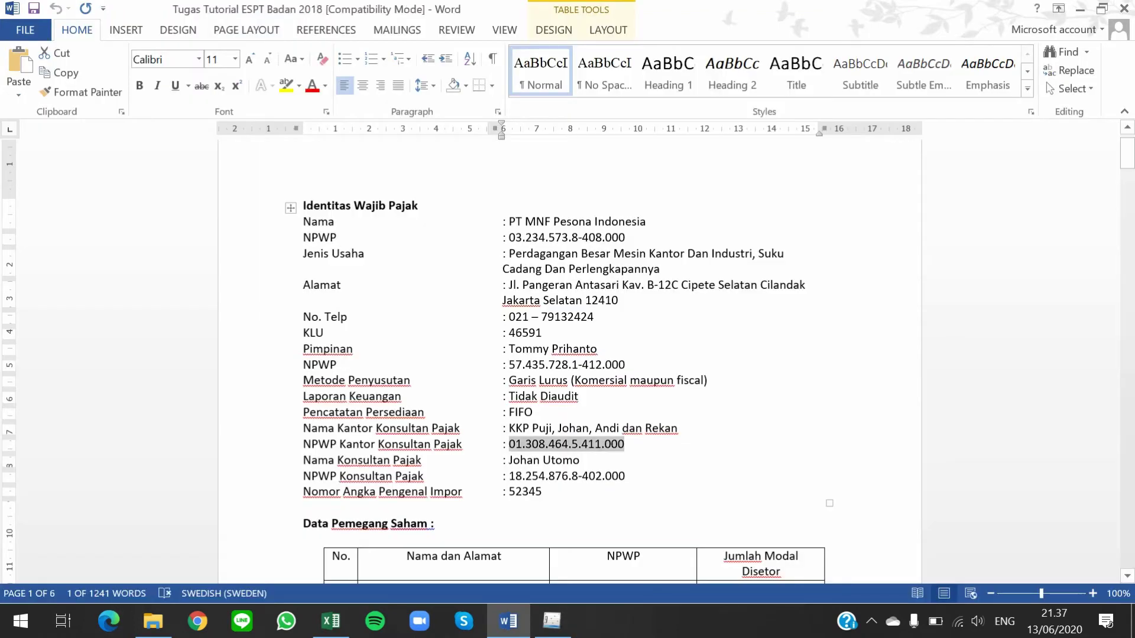
pyautogui.press('Down')
pyautogui.hotkey('ctrl', 'shift', 'Left')
pyautogui.hotkey('ctrl', 'shift', 'Left')
pyautogui.hotkey('ctrl', 'shift', 'Left')
pyautogui.hotkey('ctrl', 'shift', 'Right')
pyautogui.hotkey('ctrl', 'c')
pyautogui.hotkey('alt', 'Tab')
pyautogui.hotkey('ctrl', 'v')
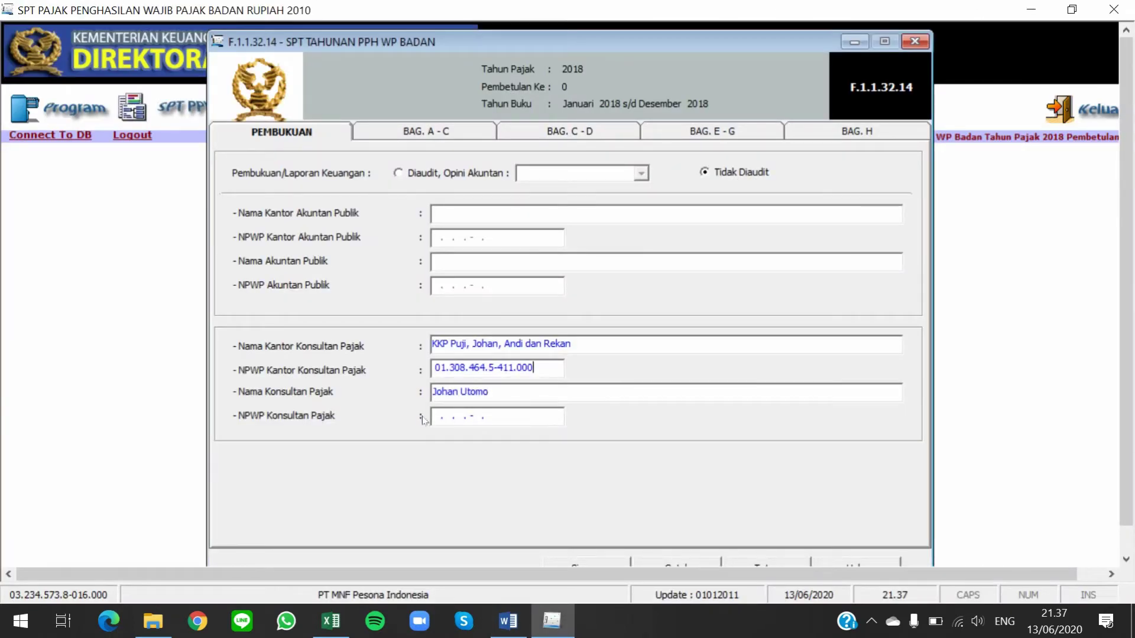
pyautogui.click(435, 417)
pyautogui.hotkey('alt', 'Tab')
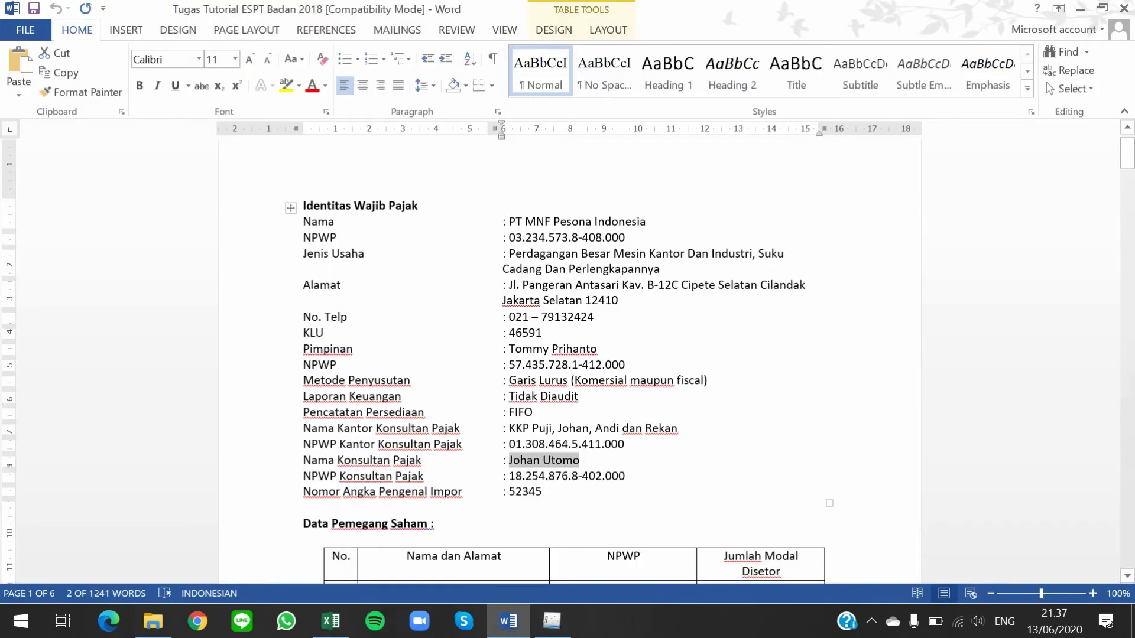
pyautogui.click(580, 460)
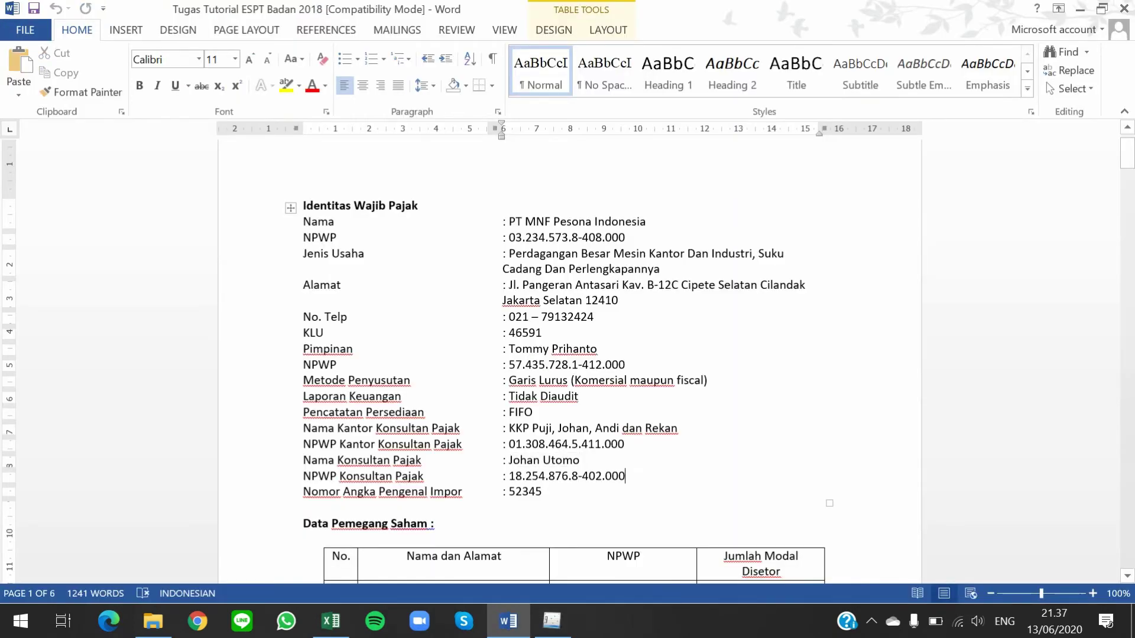
pyautogui.moveTo(625, 476); pyautogui.dragTo(508, 476)
pyautogui.hotkey('ctrl', 'c')
pyautogui.hotkey('alt', 'Tab')
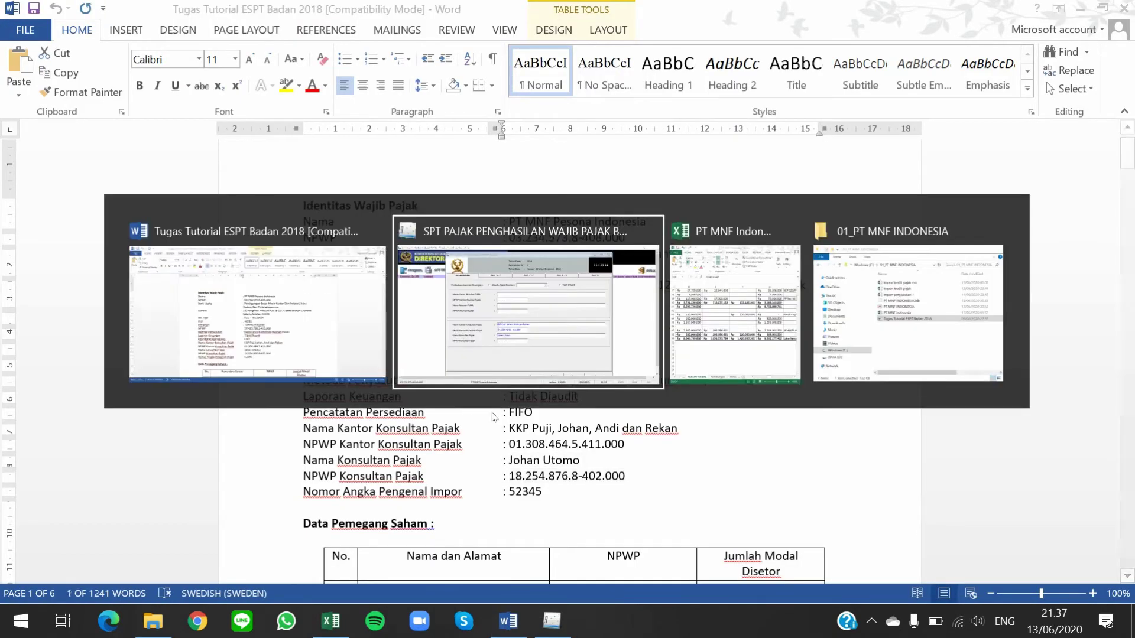
pyautogui.hotkey('ctrl', 'v')
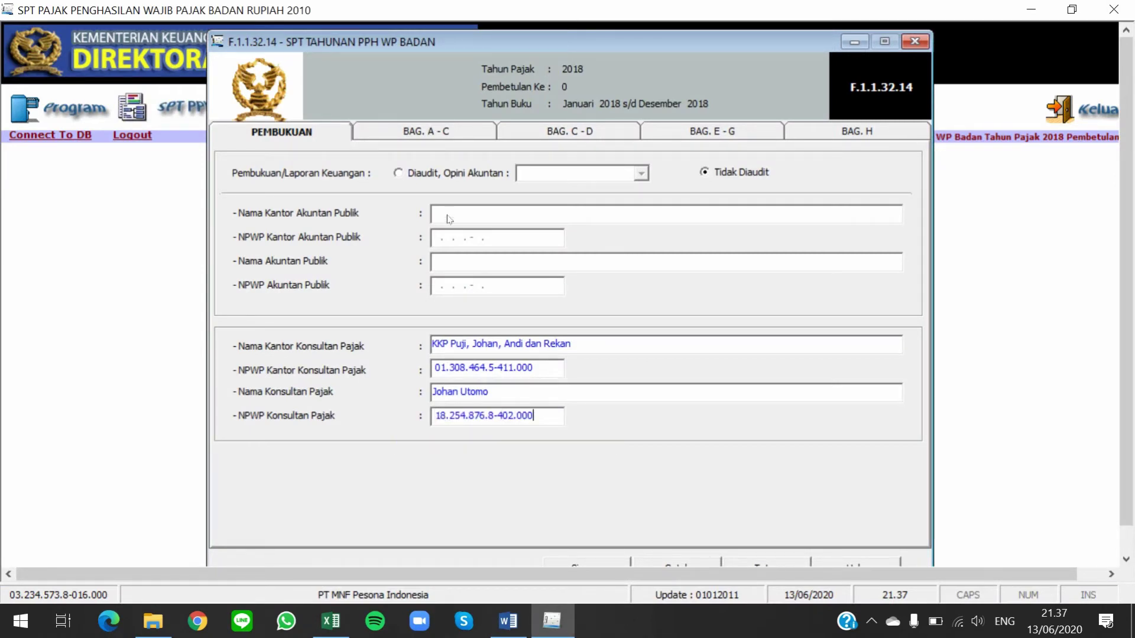
# Review net fiscal income, loss compensation, taxable income and tax payable in parts A–C
pyautogui.click(415, 136)
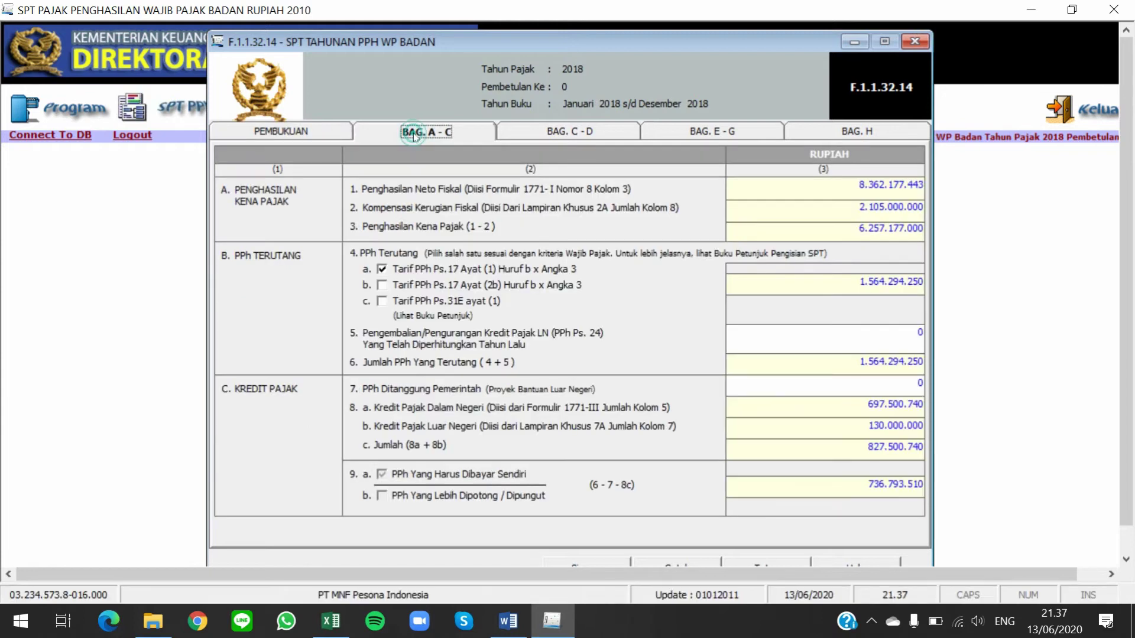
pyautogui.click(846, 213)
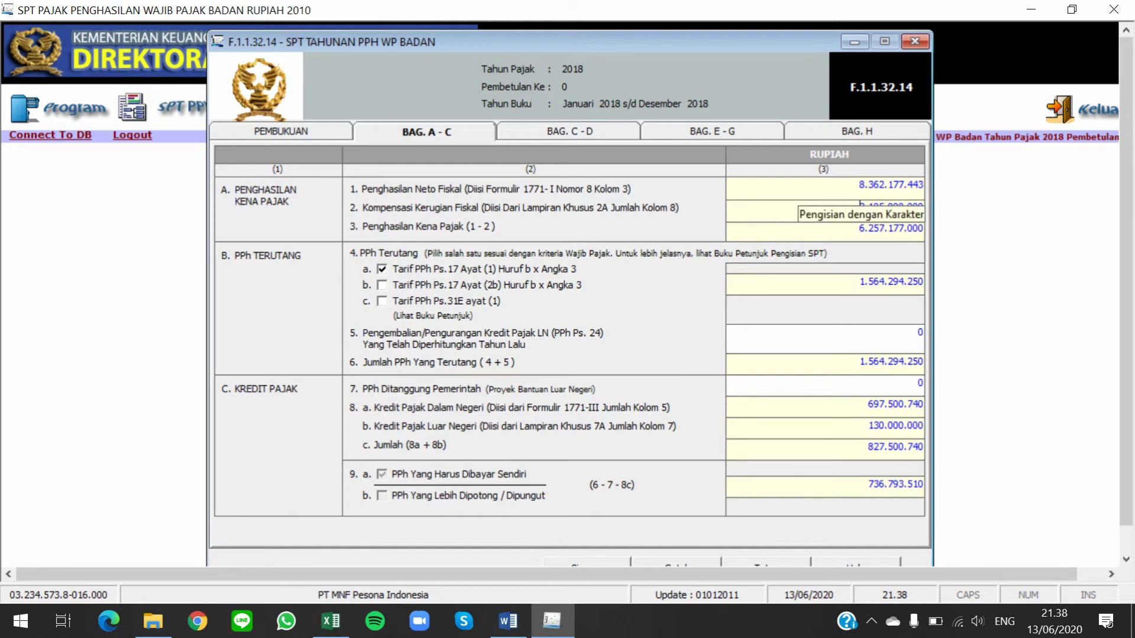
pyautogui.click(861, 206)
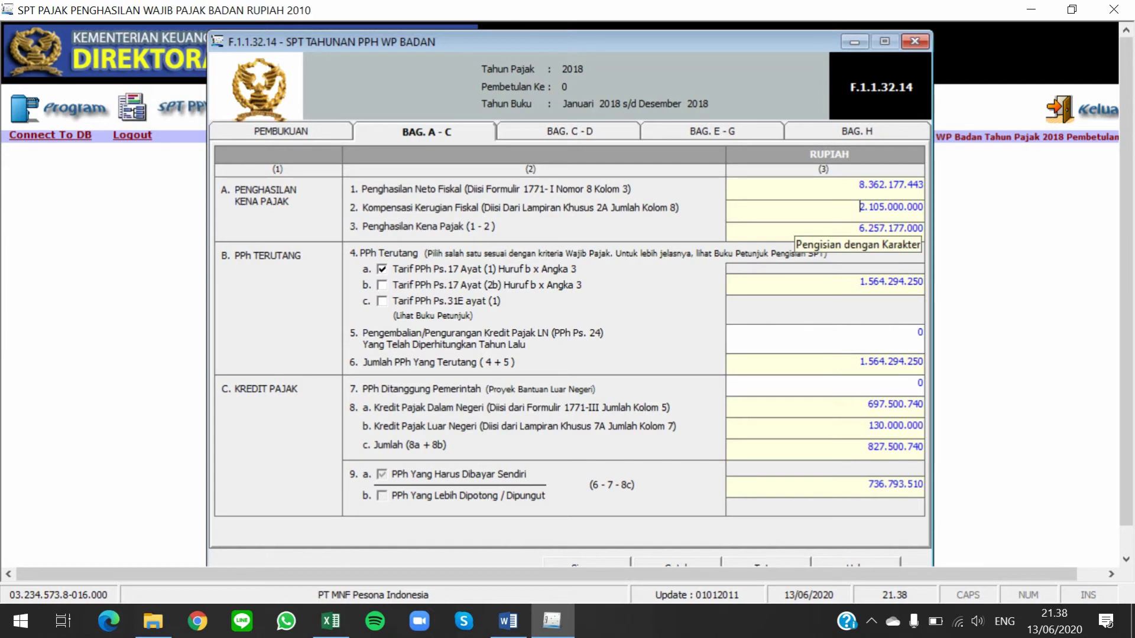
pyautogui.click(851, 228)
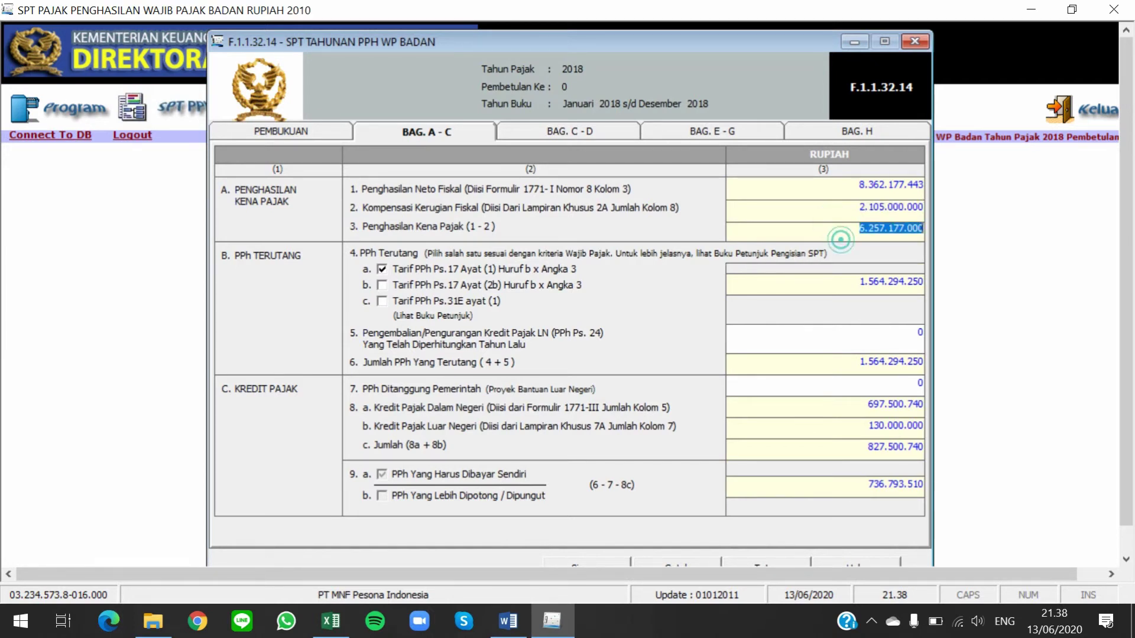
pyautogui.click(851, 187)
pyautogui.click(849, 205)
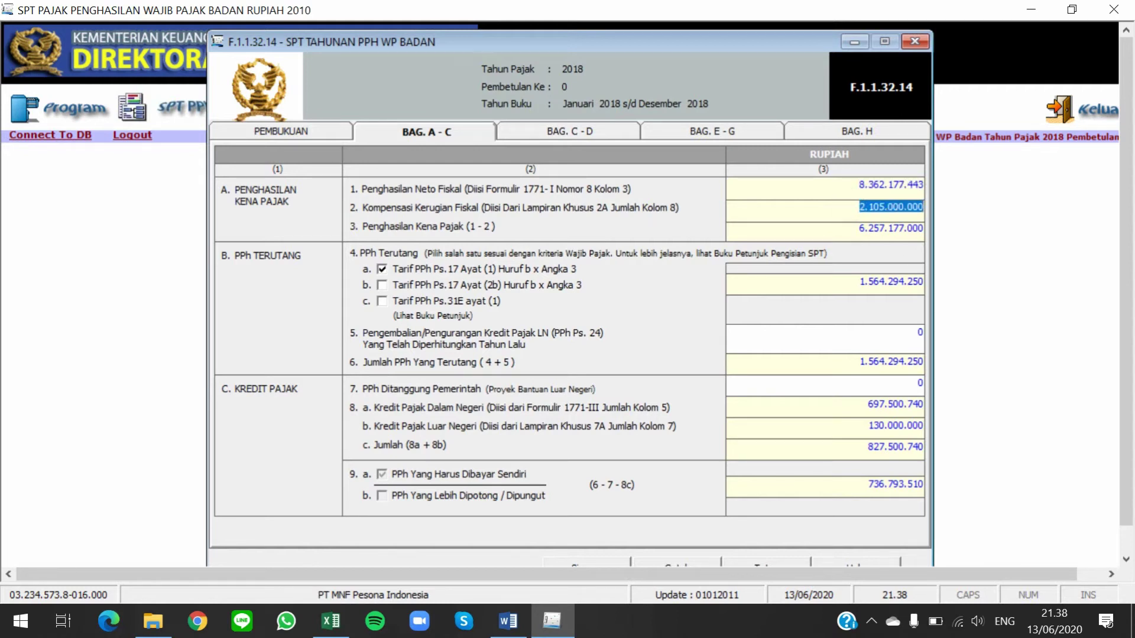
pyautogui.click(805, 278)
pyautogui.click(805, 279)
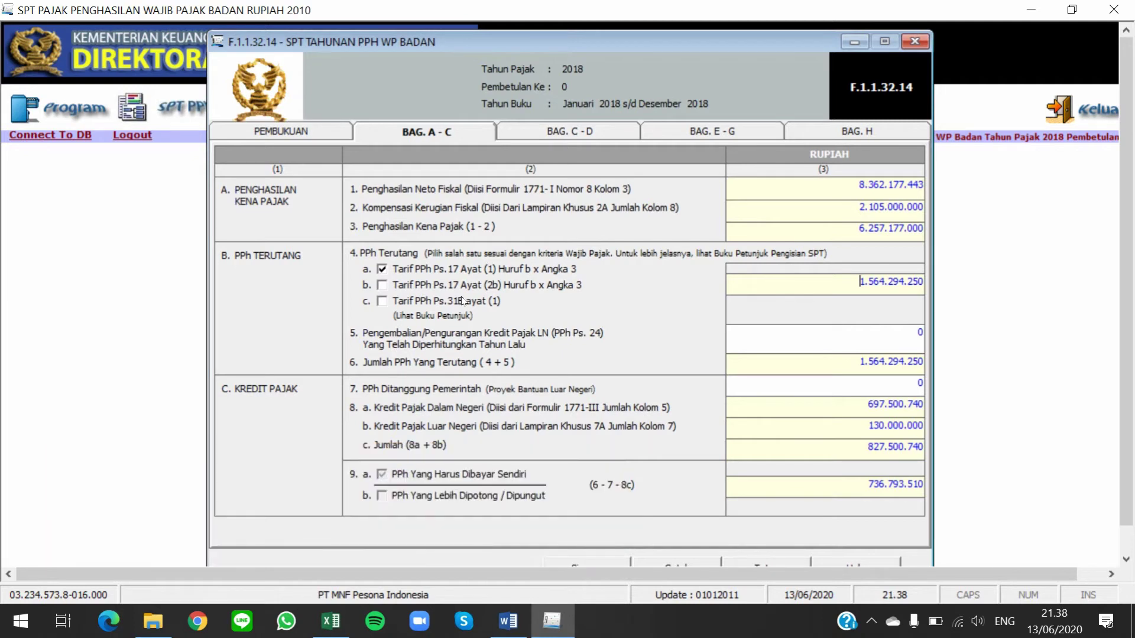
# Compare the Pasal 17 tariffs, then settle on Pasal 31E, giving PPh terutang 1.483.760.827
pyautogui.click(382, 307)
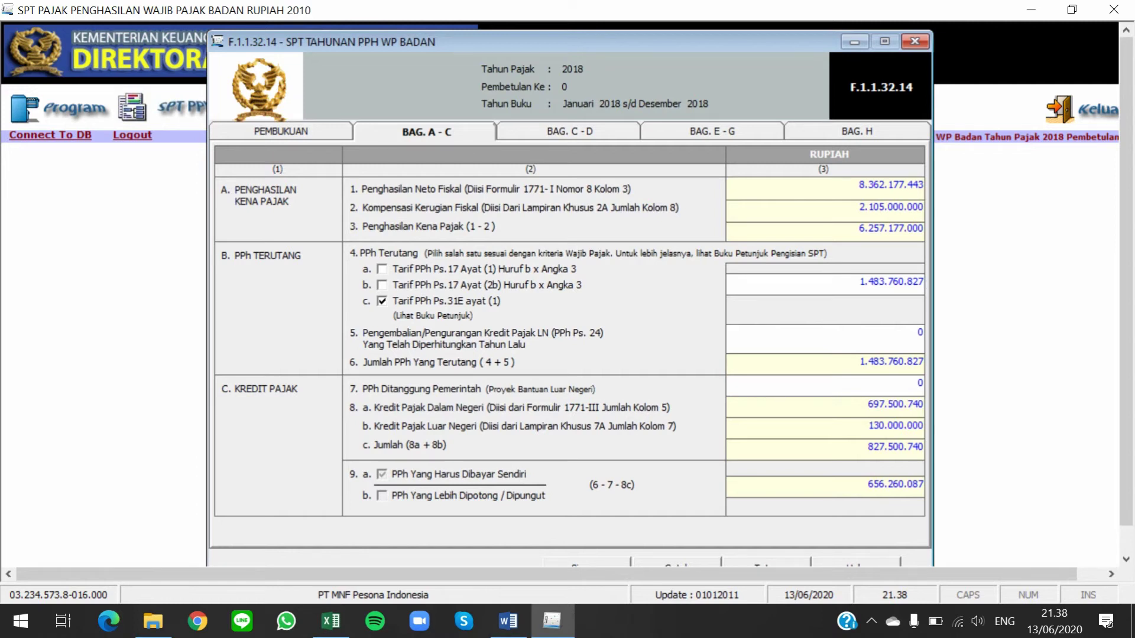
pyautogui.click(848, 282)
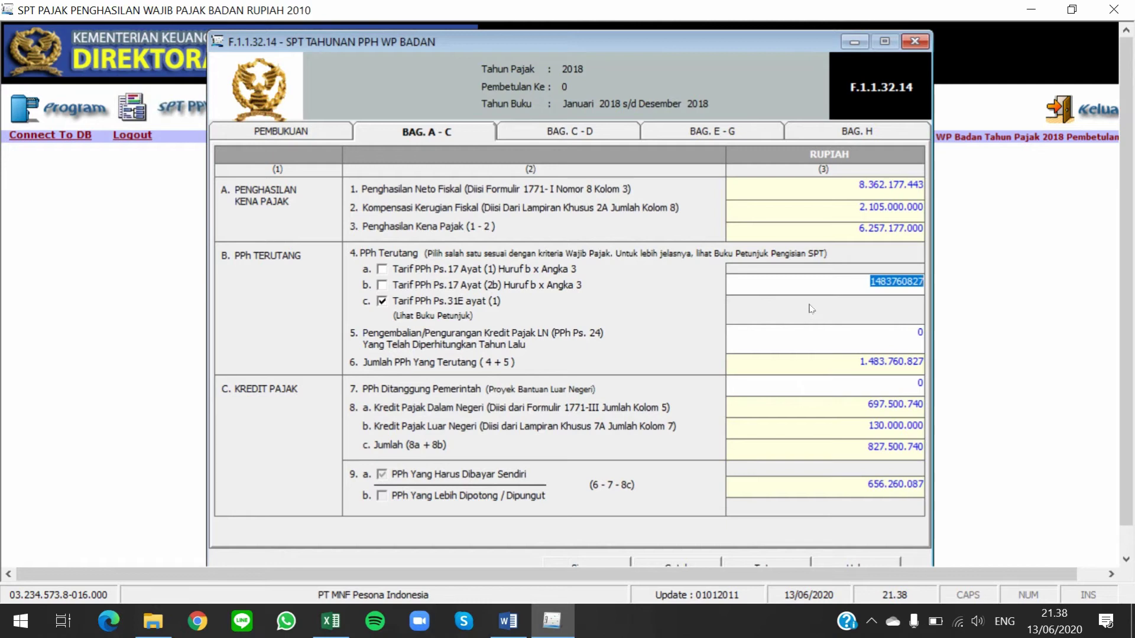
pyautogui.click(805, 284)
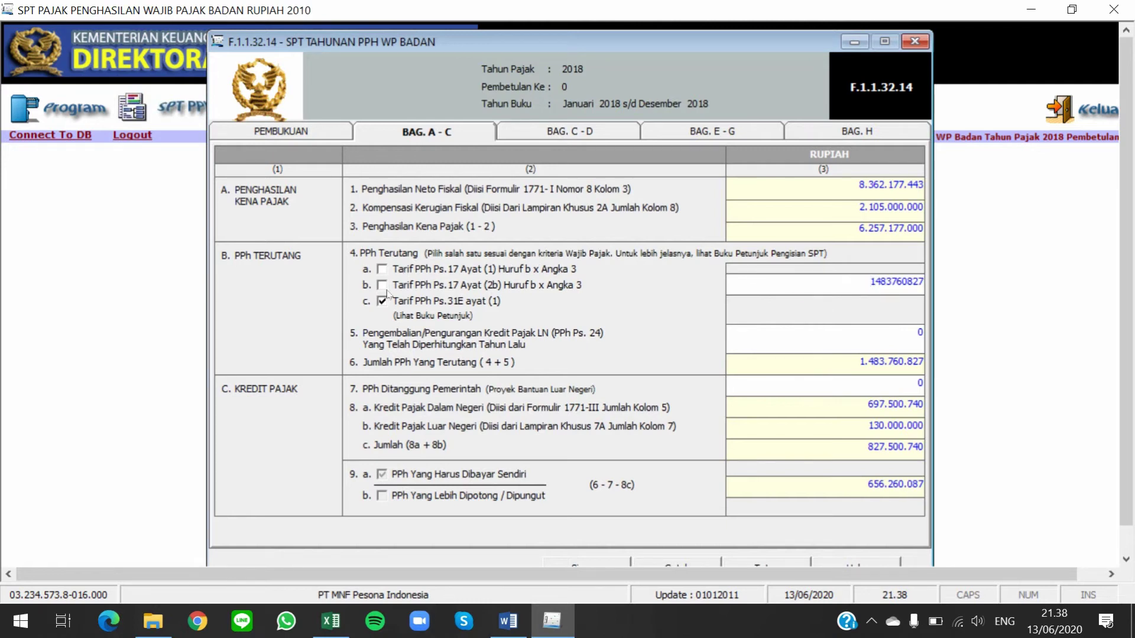
pyautogui.click(383, 270)
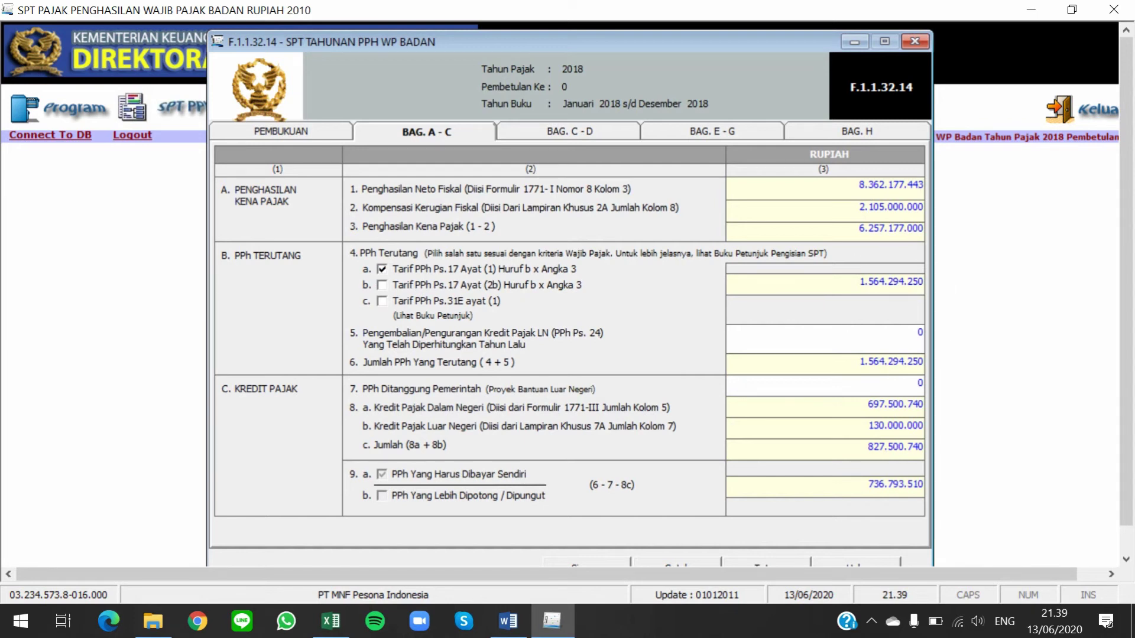
pyautogui.click(383, 286)
pyautogui.click(383, 285)
pyautogui.click(383, 285)
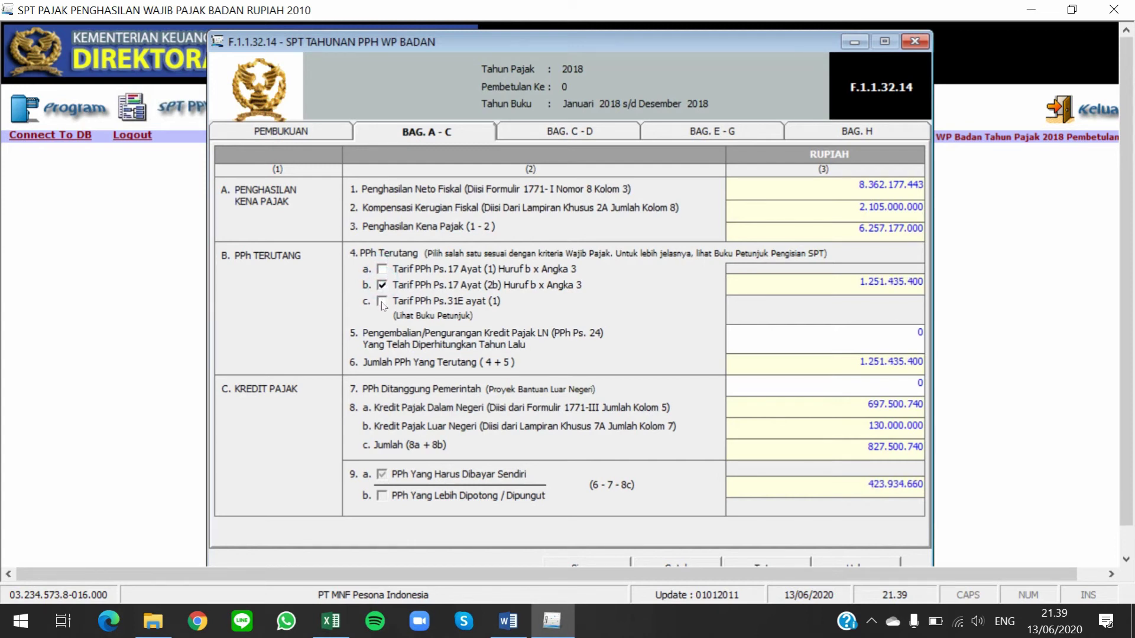
pyautogui.click(383, 302)
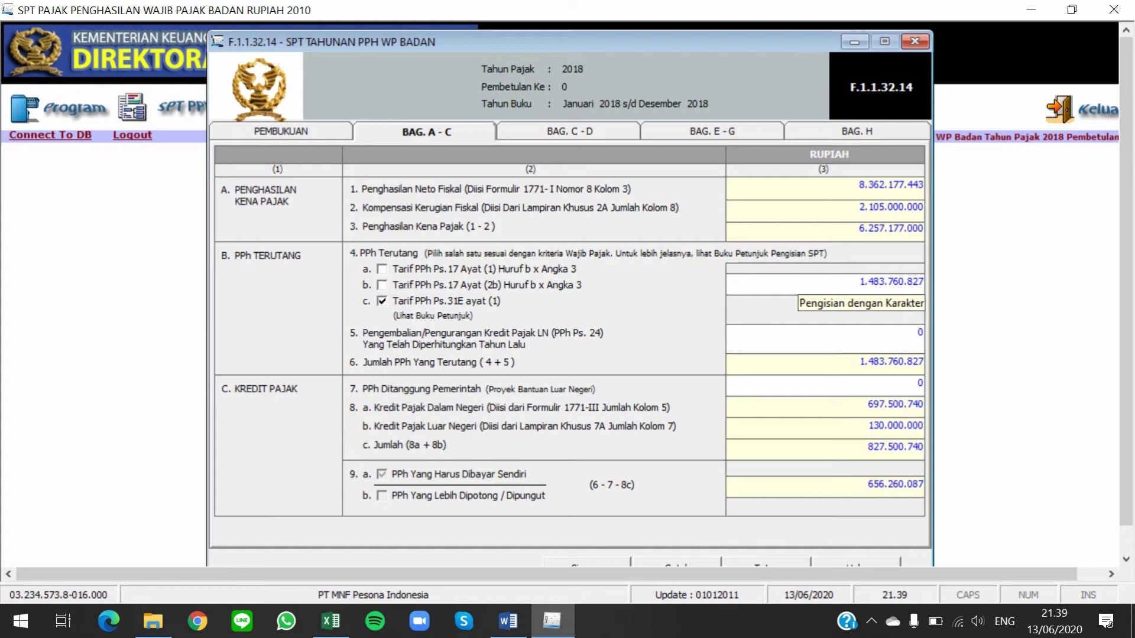
# Show Excel's Perhitungan sheet at 100% and copy the 1.487.105.487 total from I15
pyautogui.hotkey('alt', 'Tab')
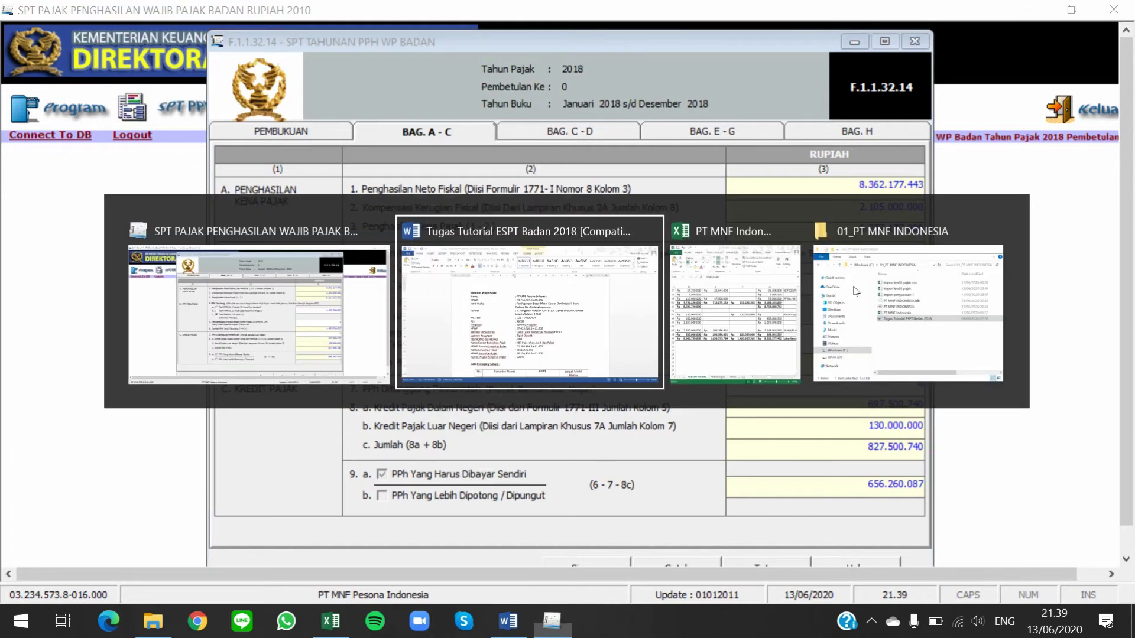
pyautogui.hotkey('alt', 'Tab')
pyautogui.hotkey('alt', 'Tab')
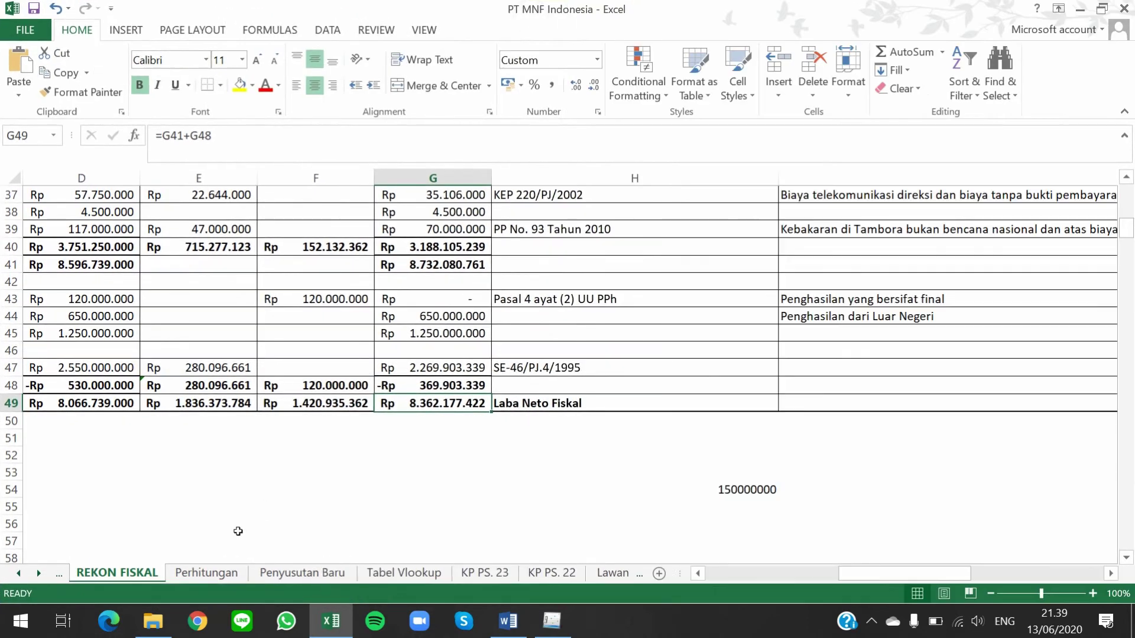
pyautogui.click(189, 569)
pyautogui.scroll(-4, 646, 378)
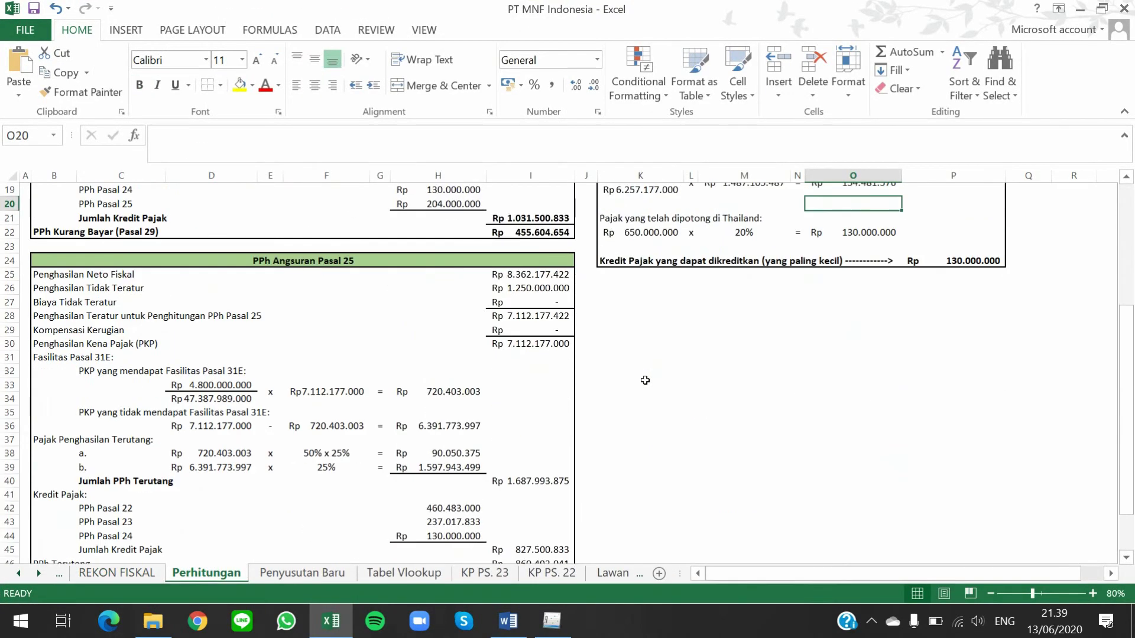
pyautogui.scroll(6, 646, 380)
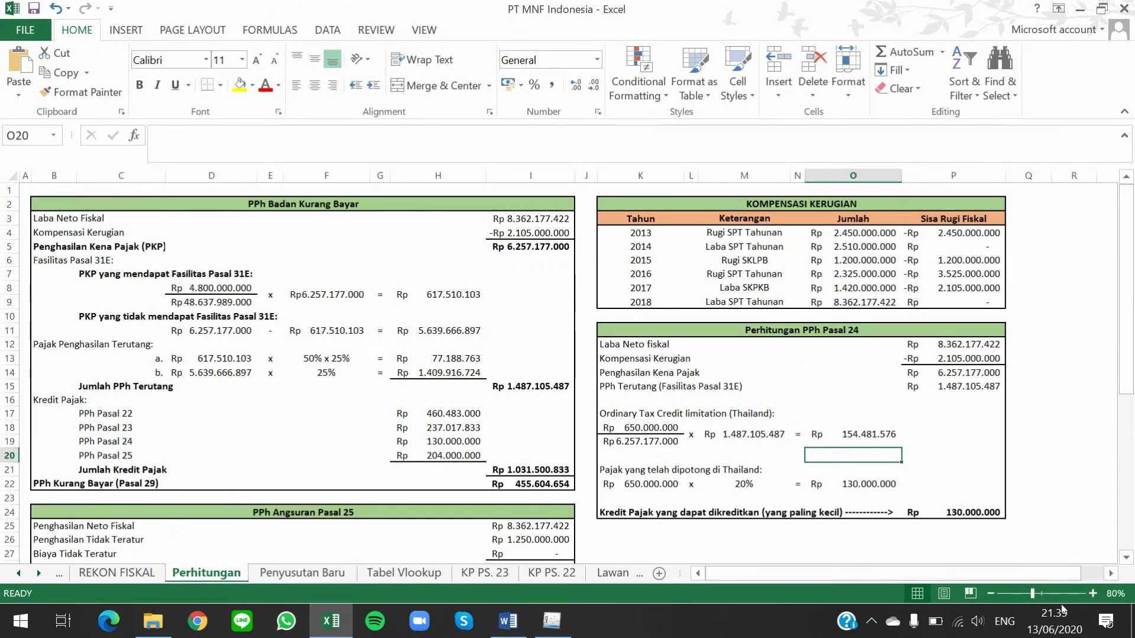
pyautogui.click(1092, 594)
pyautogui.click(1092, 594)
pyautogui.click(1092, 594)
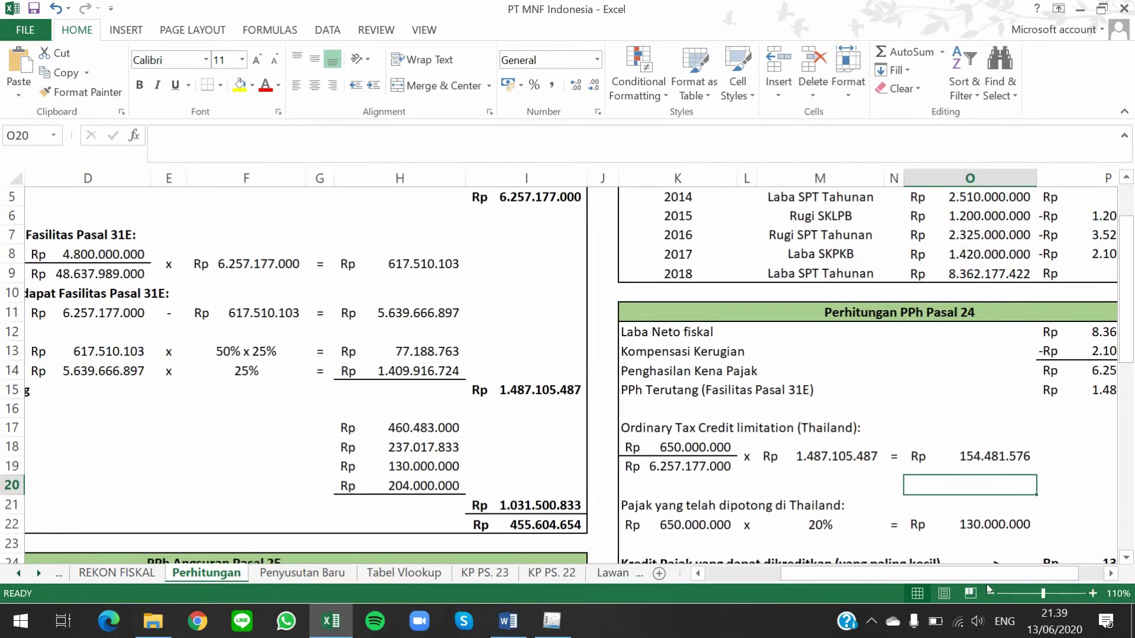
pyautogui.click(990, 593)
pyautogui.scroll(1, 382, 441)
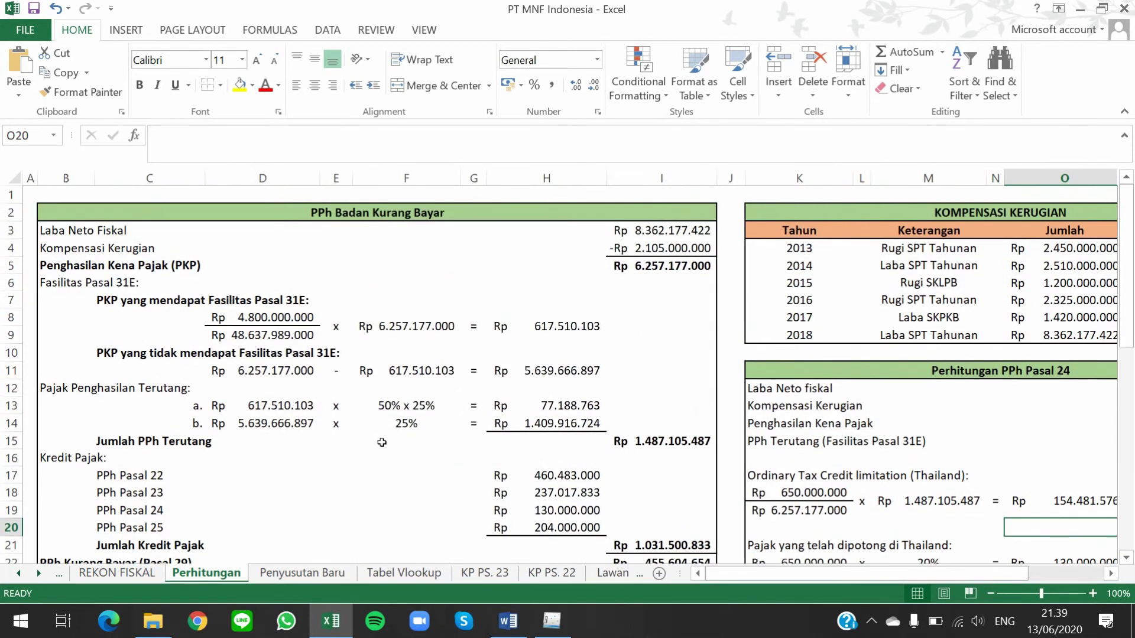
pyautogui.scroll(-1, 212, 331)
pyautogui.click(232, 314)
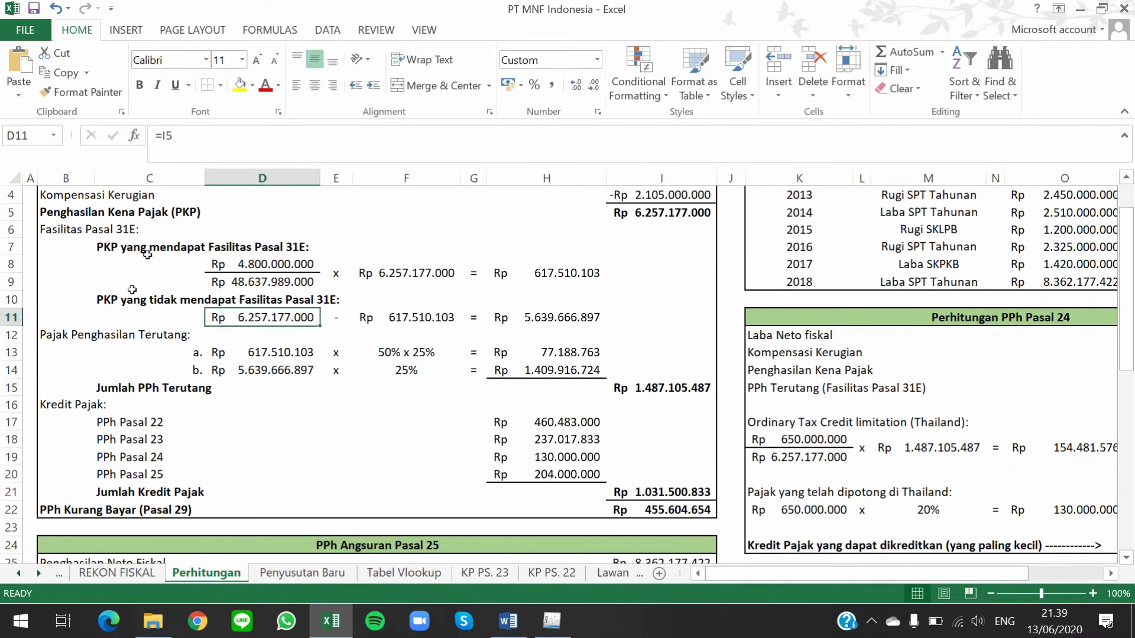
pyautogui.click(679, 388)
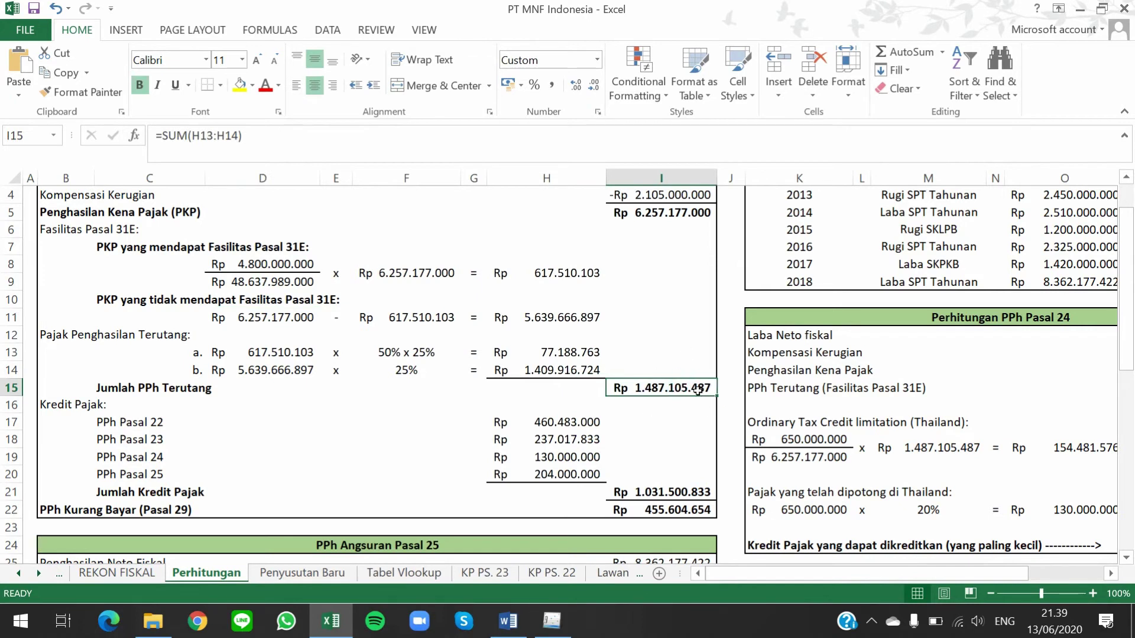
pyautogui.hotkey('ctrl', 'c')
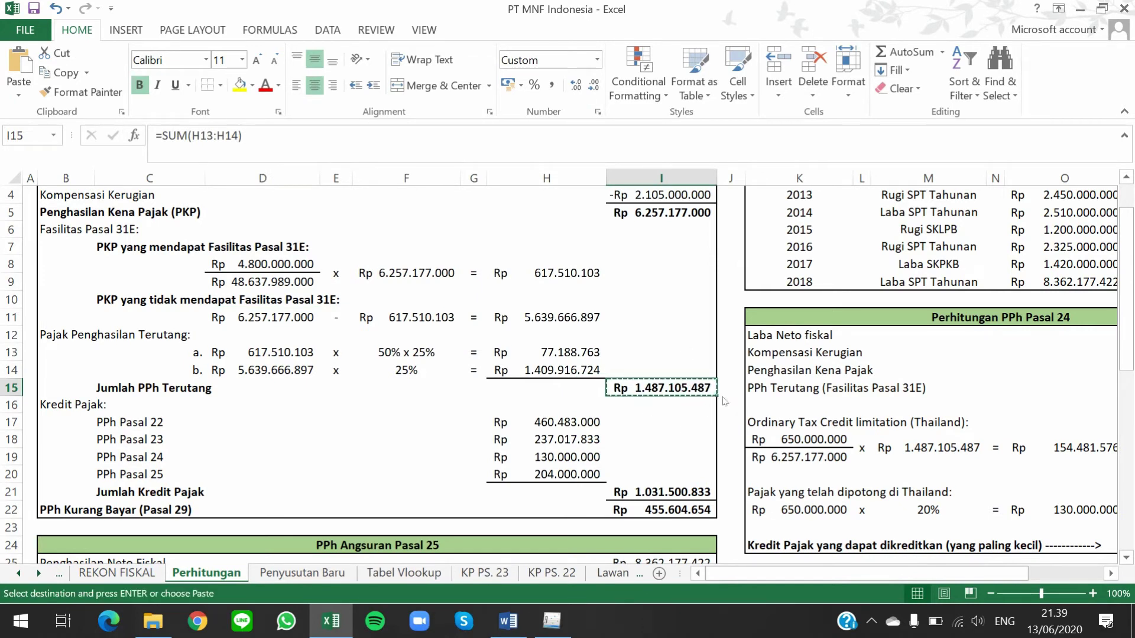
# Paste 1.487.105.487 as the line 4 PPh Terutang amount on the return
pyautogui.hotkey('alt', 'Tab')
pyautogui.hotkey('alt', 'Tab')
pyautogui.click(846, 286)
pyautogui.rightClick(899, 287)
pyautogui.click(936, 360)
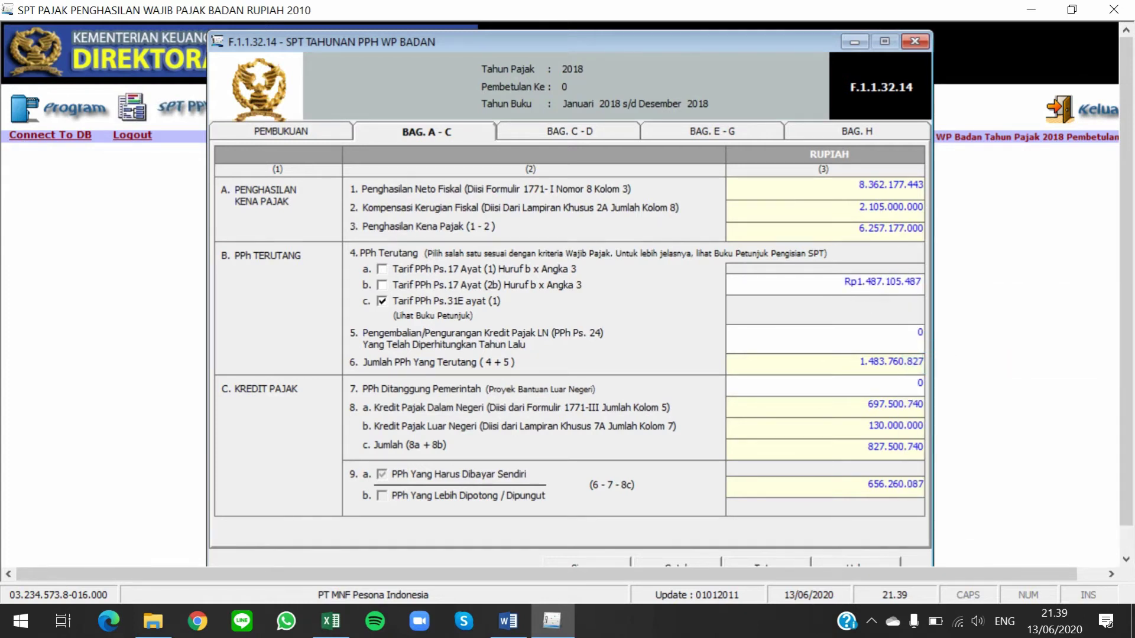
pyautogui.press('Tab')
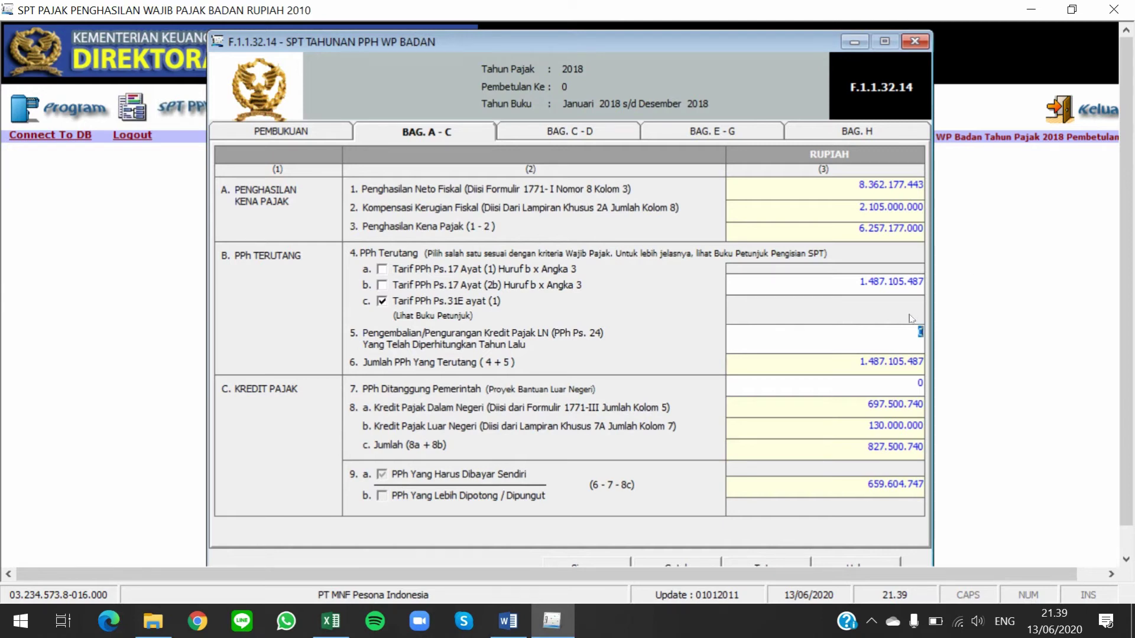
pyautogui.press('Tab')
# Review the line 8a tax credit and the line 9a payable of 659.604.747
pyautogui.click(830, 406)
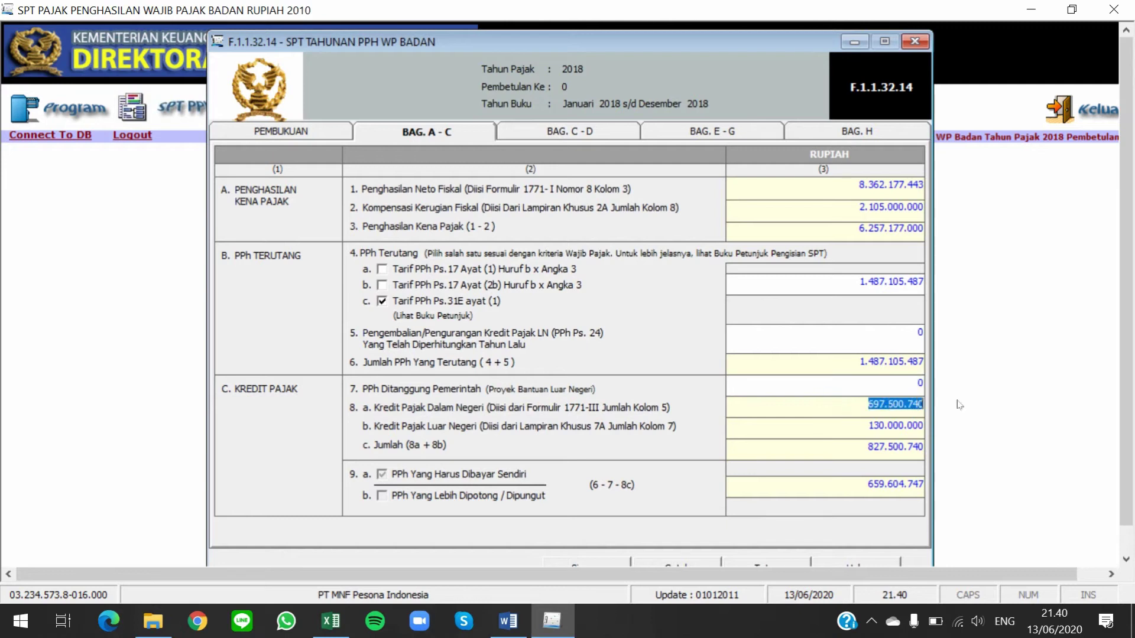
pyautogui.click(868, 404)
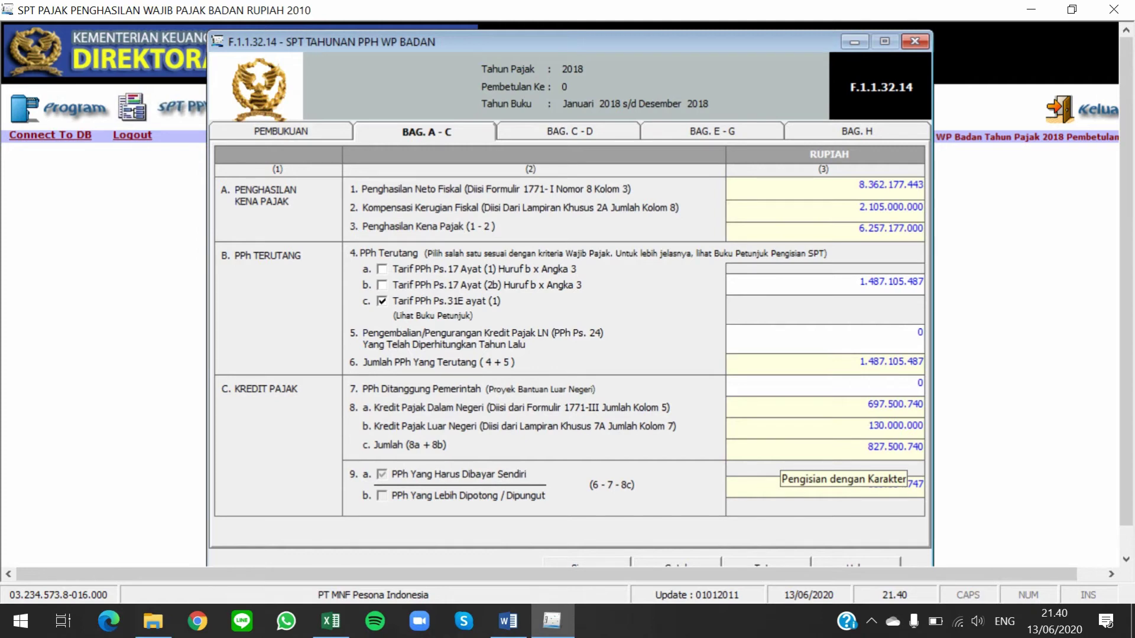
pyautogui.press('Tab')
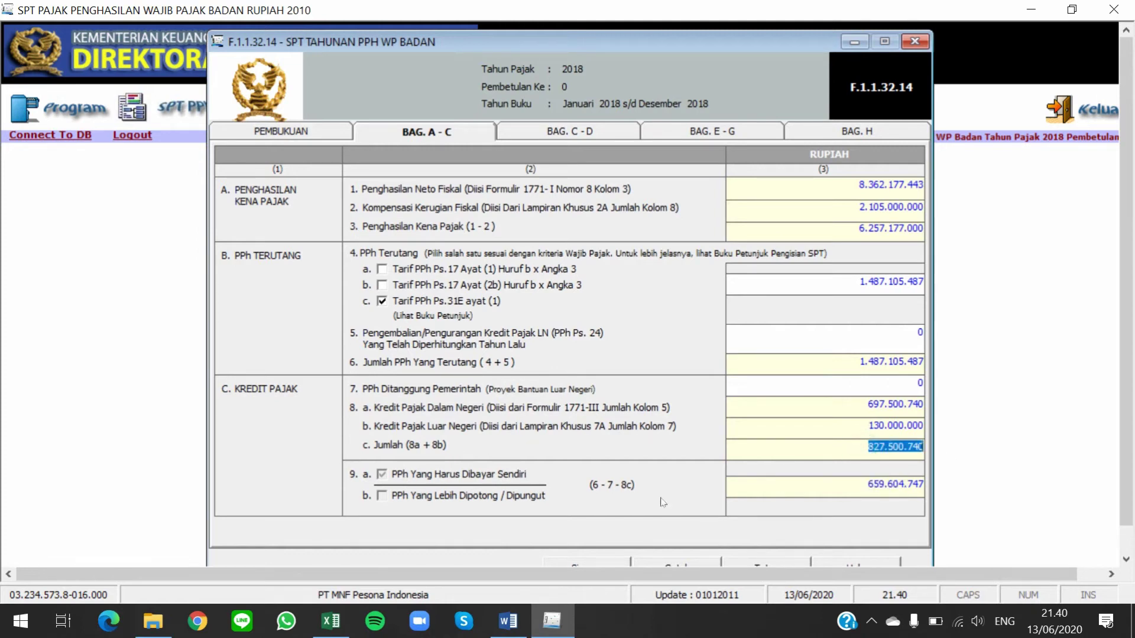
pyautogui.press('Tab')
pyautogui.click(893, 484)
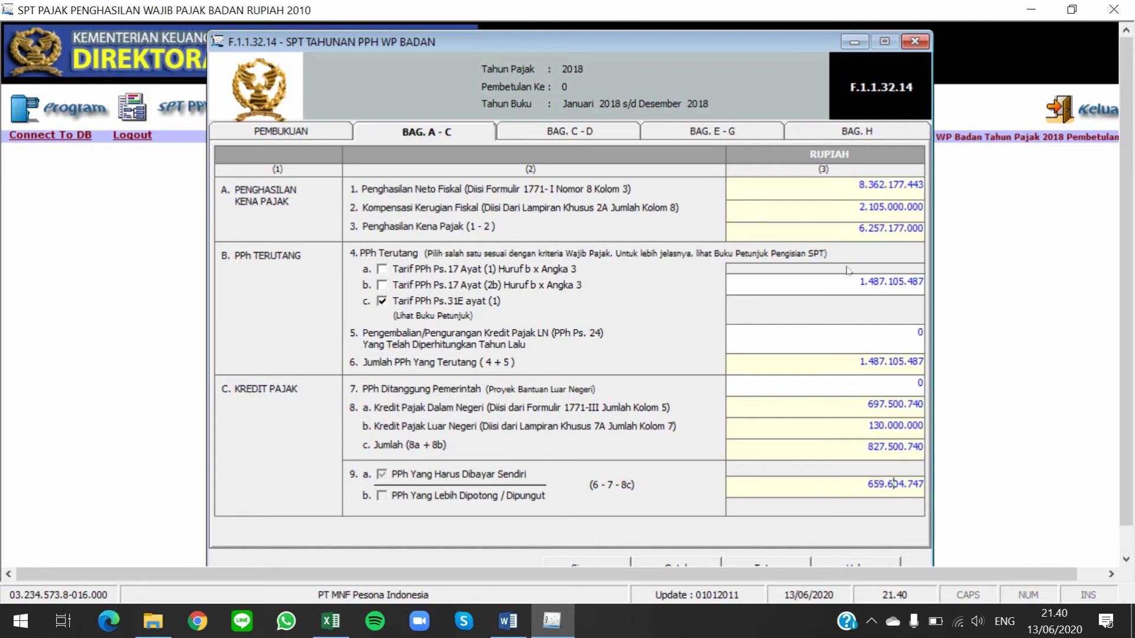
pyautogui.click(589, 130)
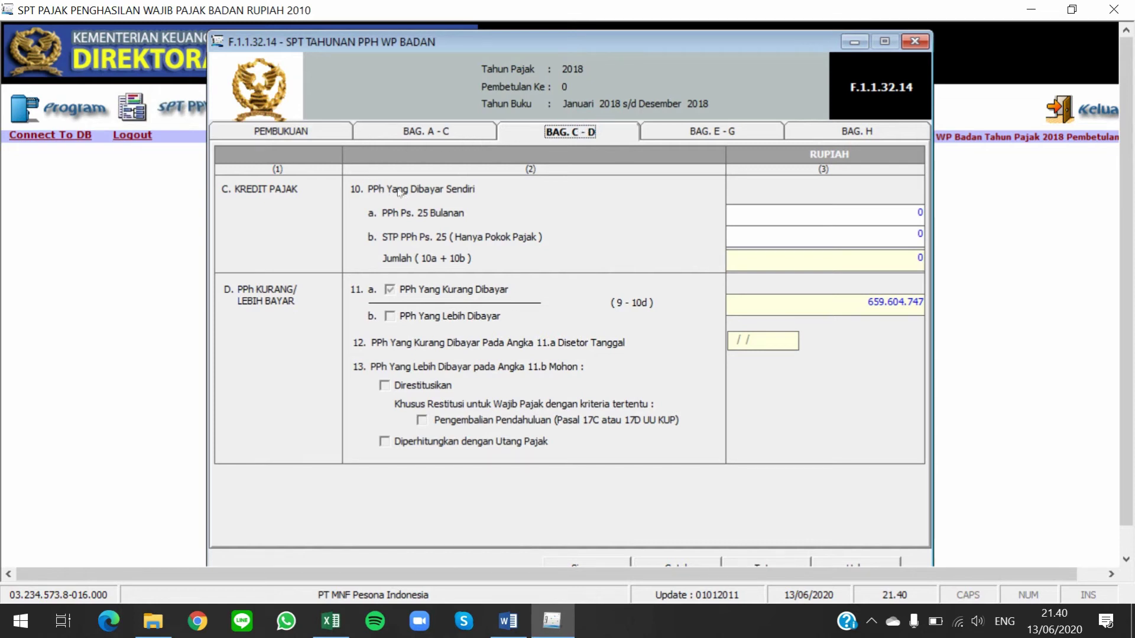
# Enter 168.000.000 as the monthly PPh Pasal 25 total on line 10a
pyautogui.click(839, 215)
pyautogui.hotkey('alt', 'Tab')
pyautogui.hotkey('alt', 'Tab')
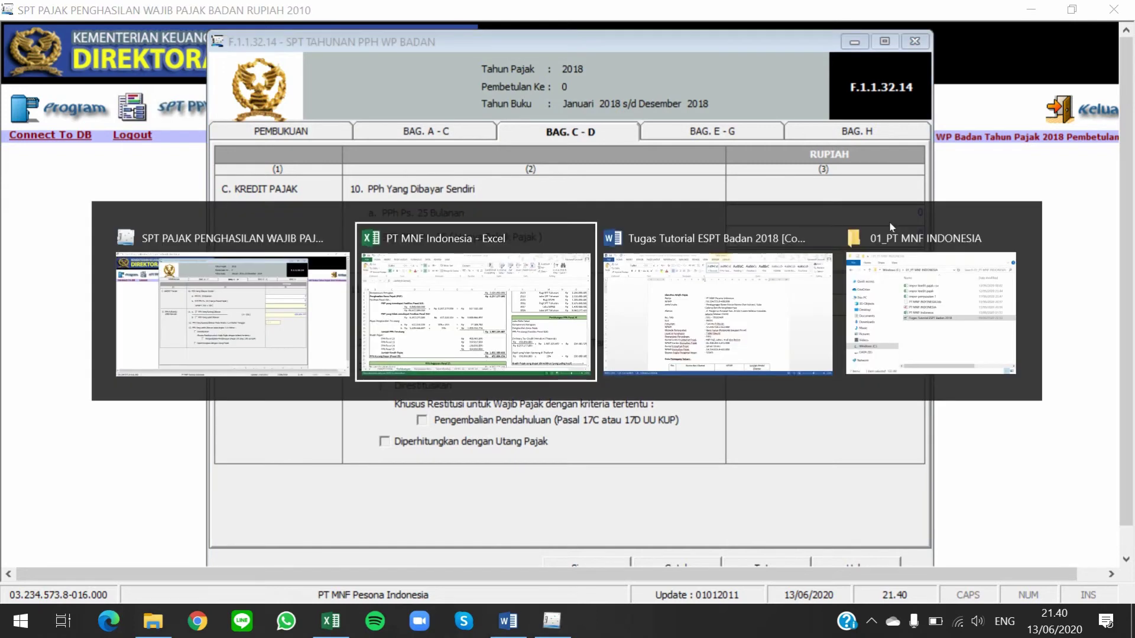
pyautogui.click(995, 295)
pyautogui.moveTo(1131, 155); pyautogui.dragTo(1134, 372)
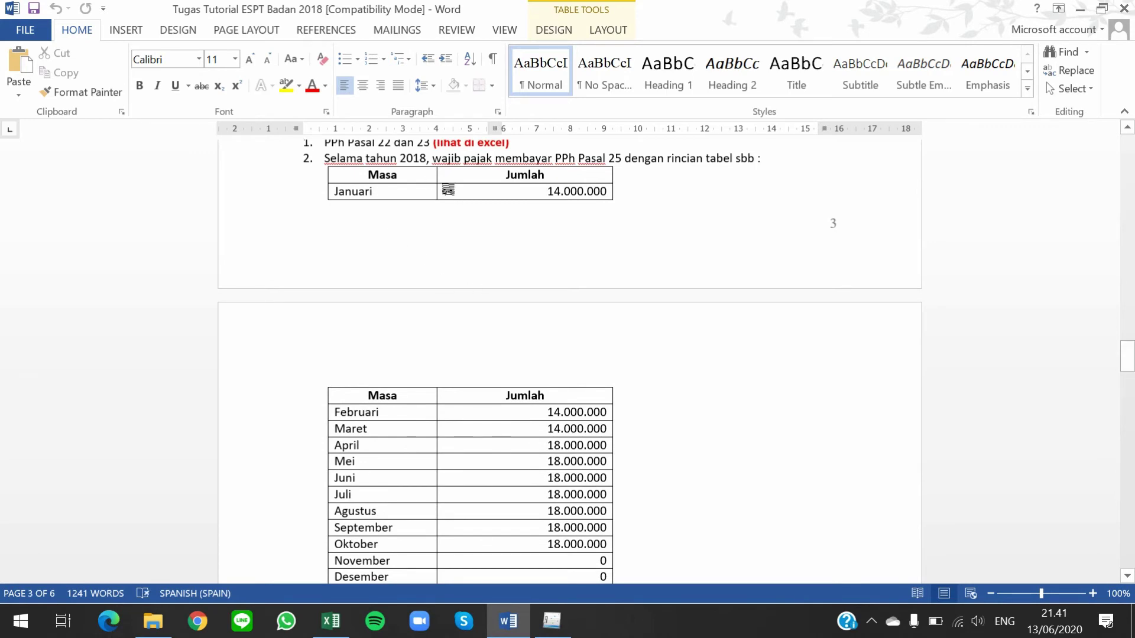
pyautogui.scroll(-1, 766, 401)
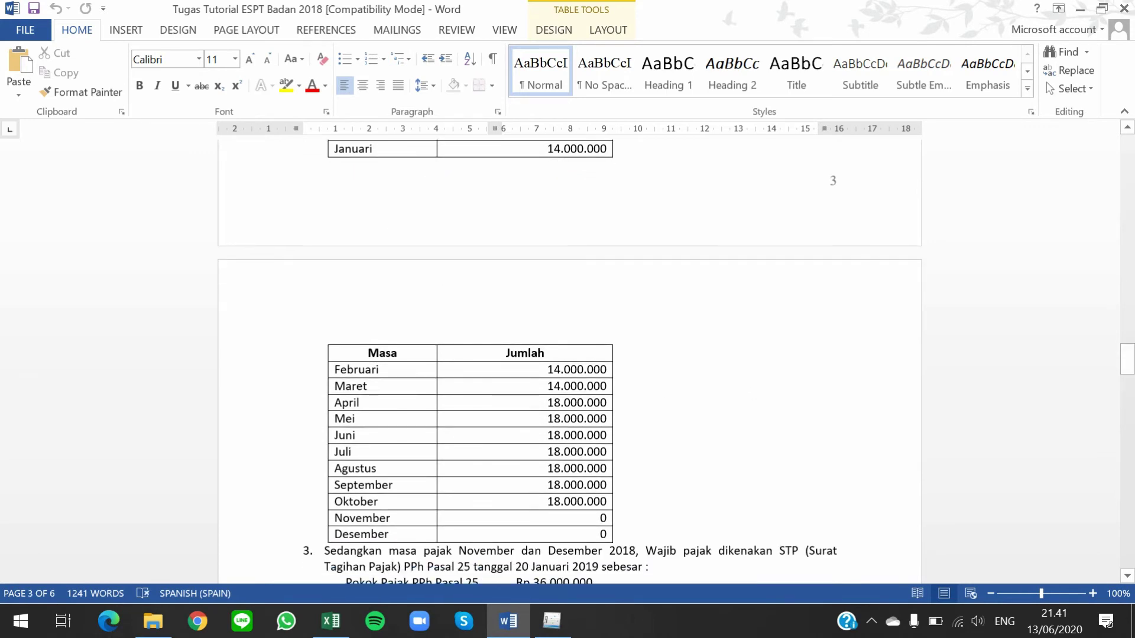
pyautogui.scroll(1, 694, 477)
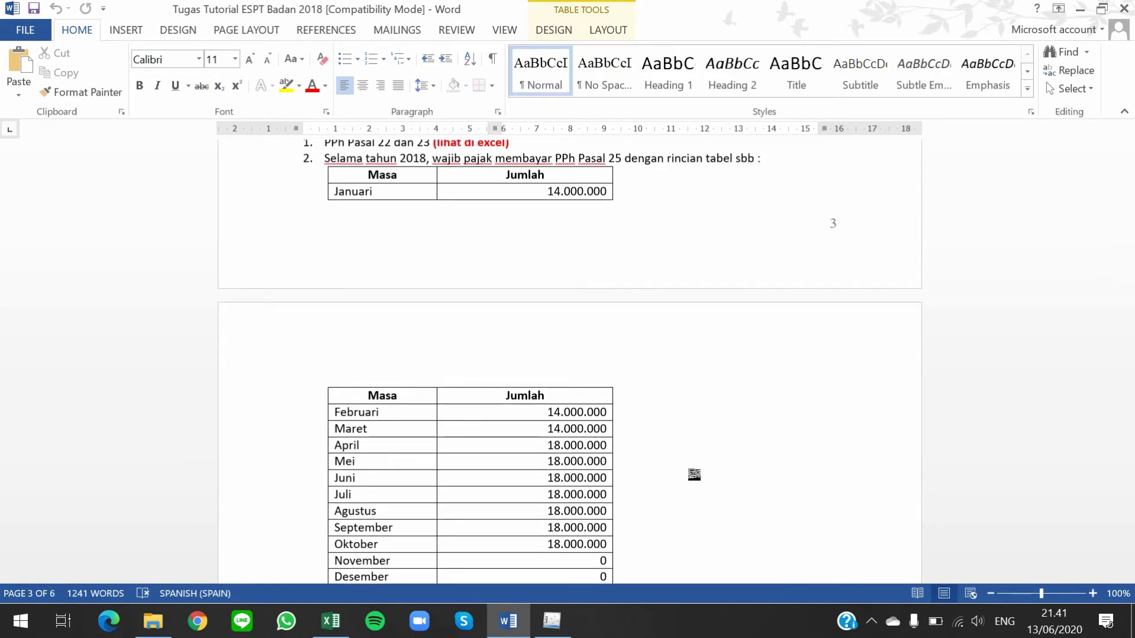
pyautogui.hotkey('alt', 'Tab')
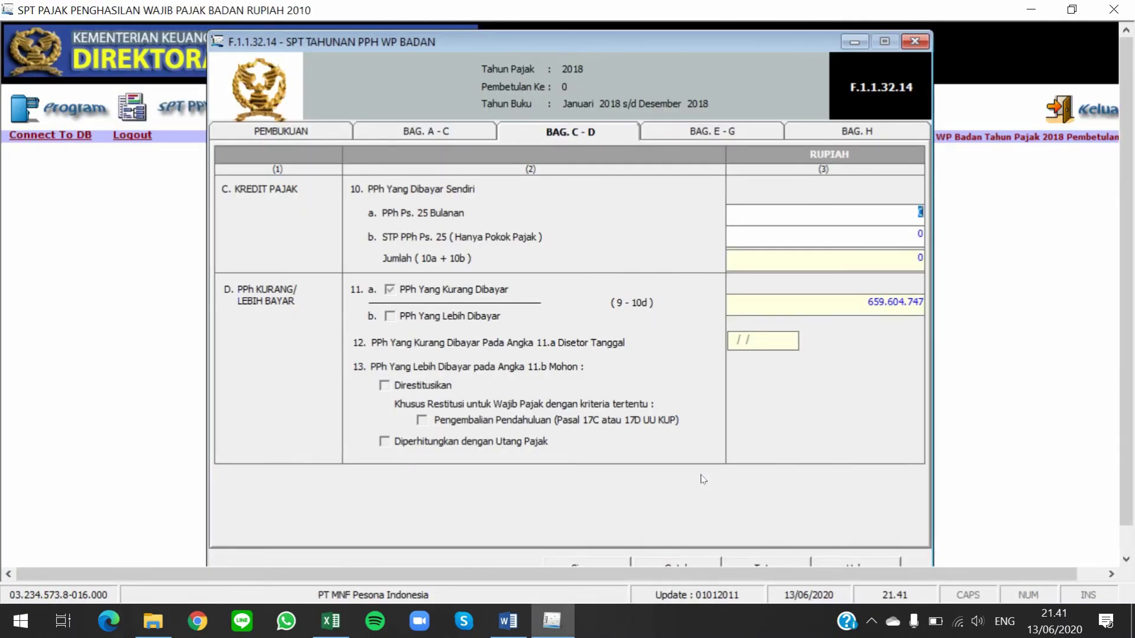
pyautogui.write('168.000.')
pyautogui.write('000000')
pyautogui.press('Tab')
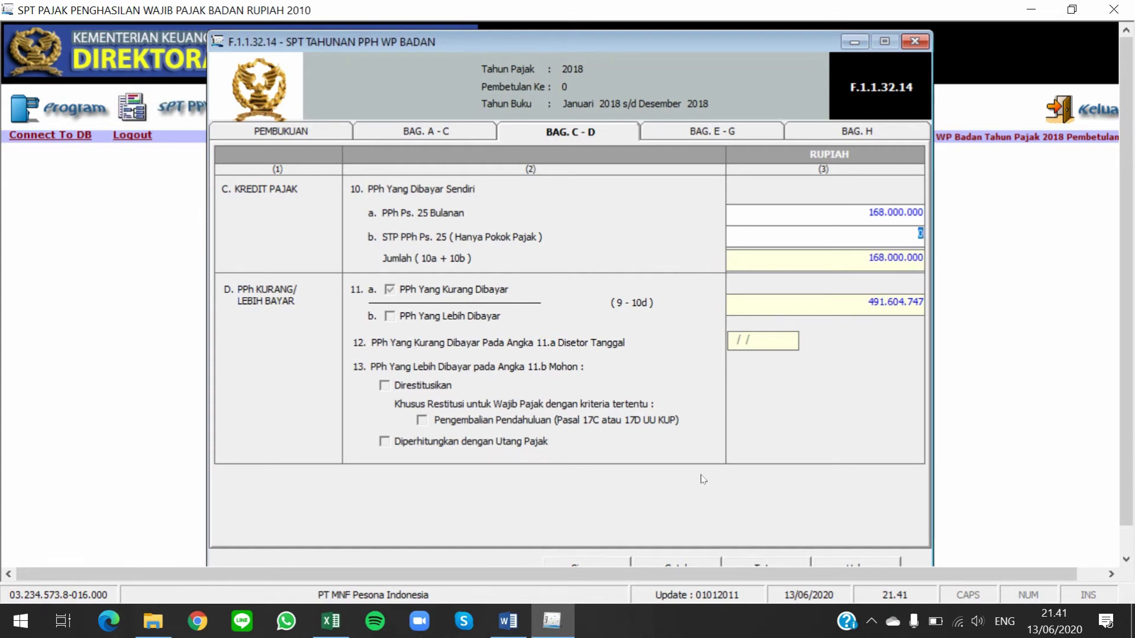
# Paste the 36.000.000 STP Pasal 25 amount into line 10b and check the 11a underpayment
pyautogui.hotkey('alt', 'Tab')
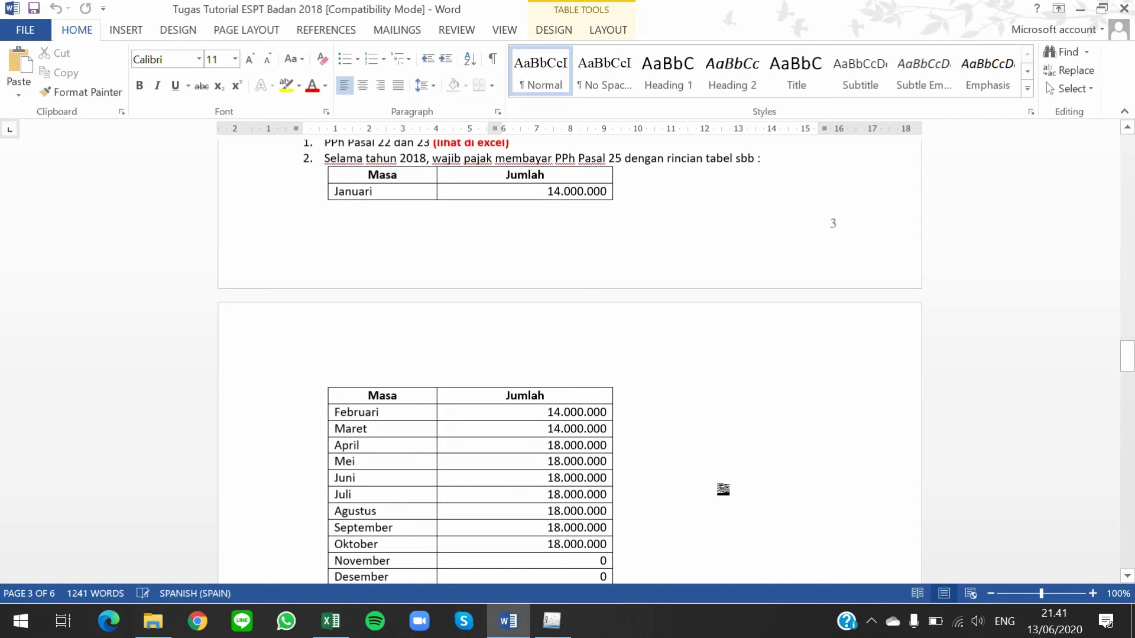
pyautogui.scroll(-9, 729, 487)
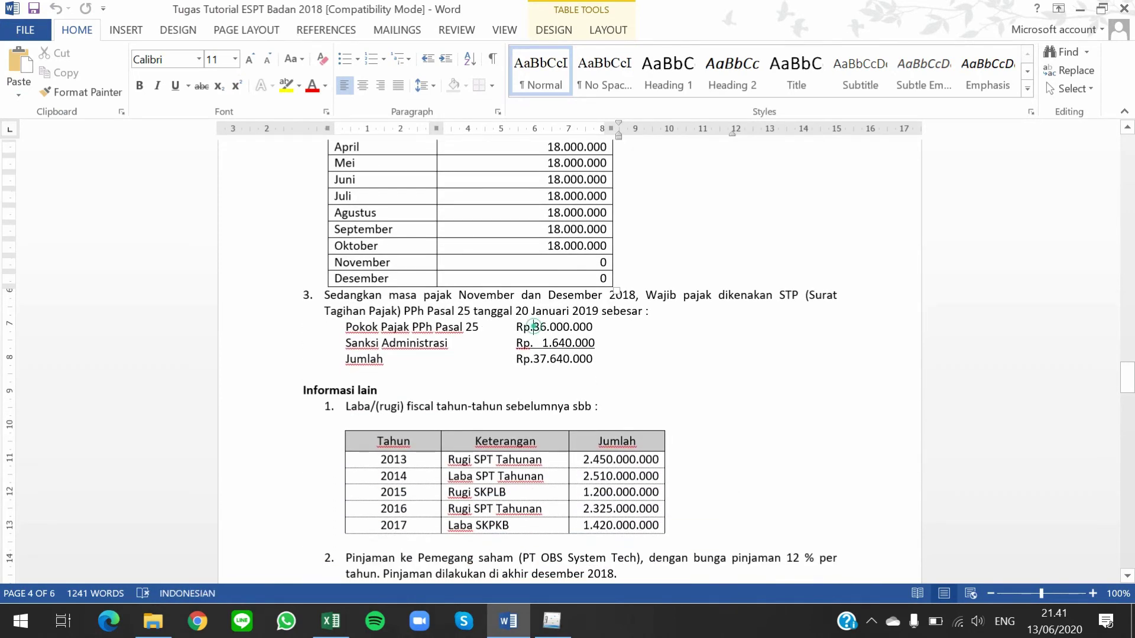
pyautogui.moveTo(534, 327); pyautogui.dragTo(593, 326)
pyautogui.press('super+c')
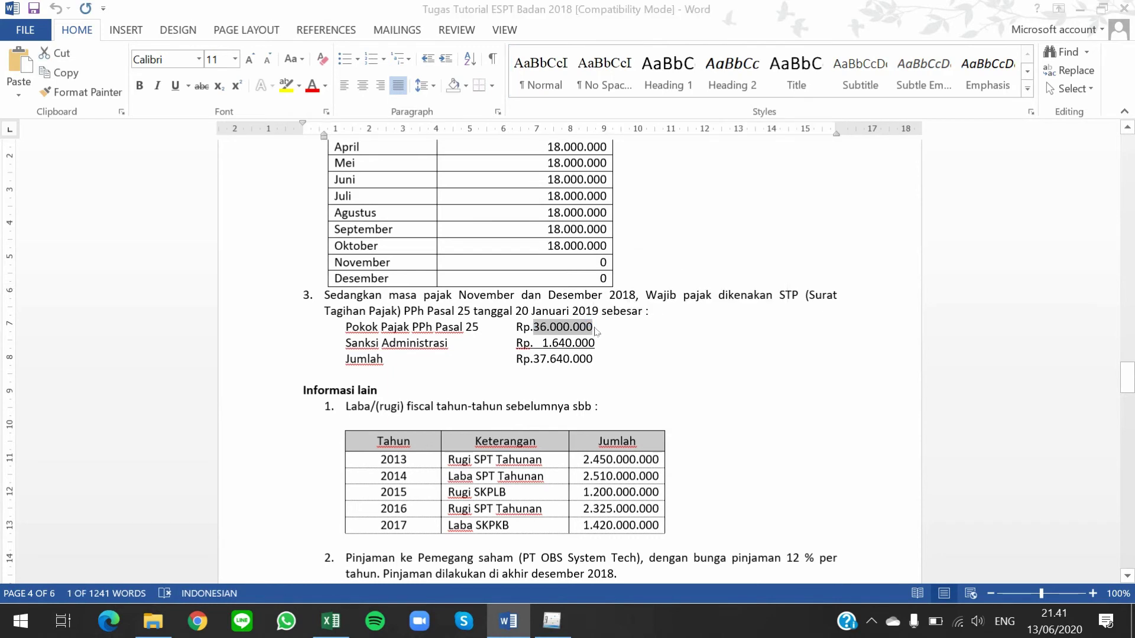
pyautogui.hotkey('alt', 'Tab')
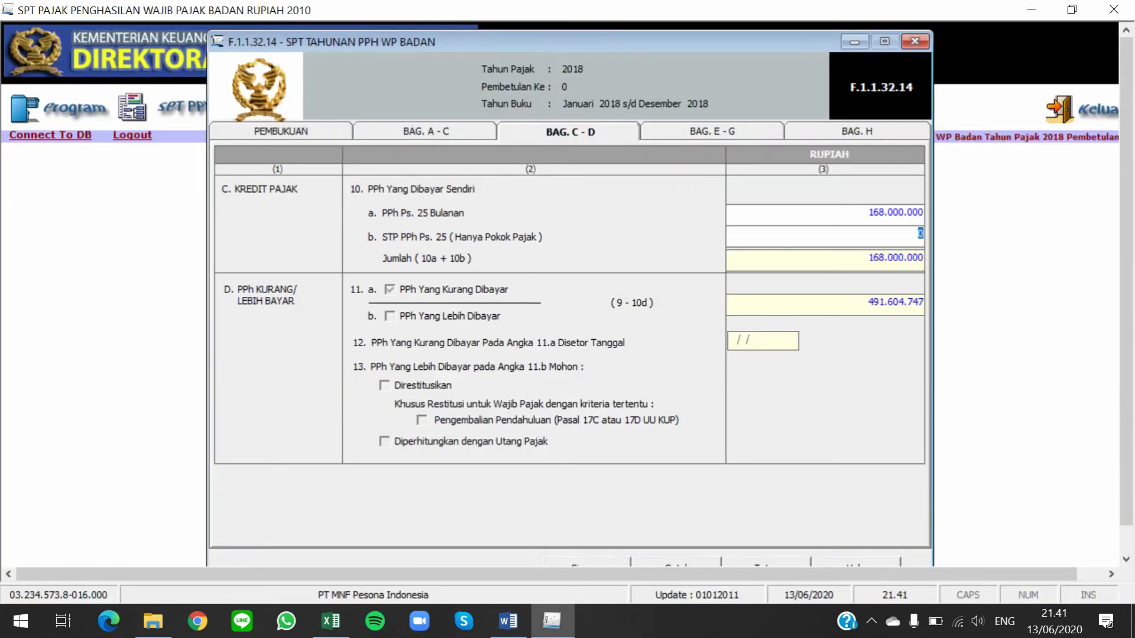
pyautogui.rightClick(902, 235)
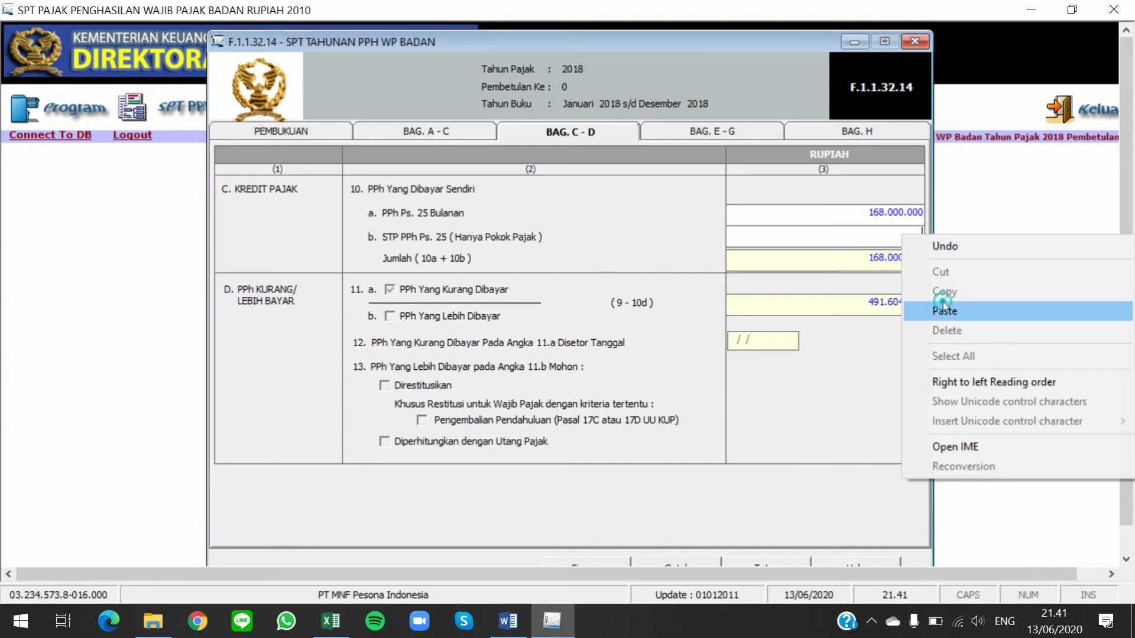
pyautogui.click(943, 310)
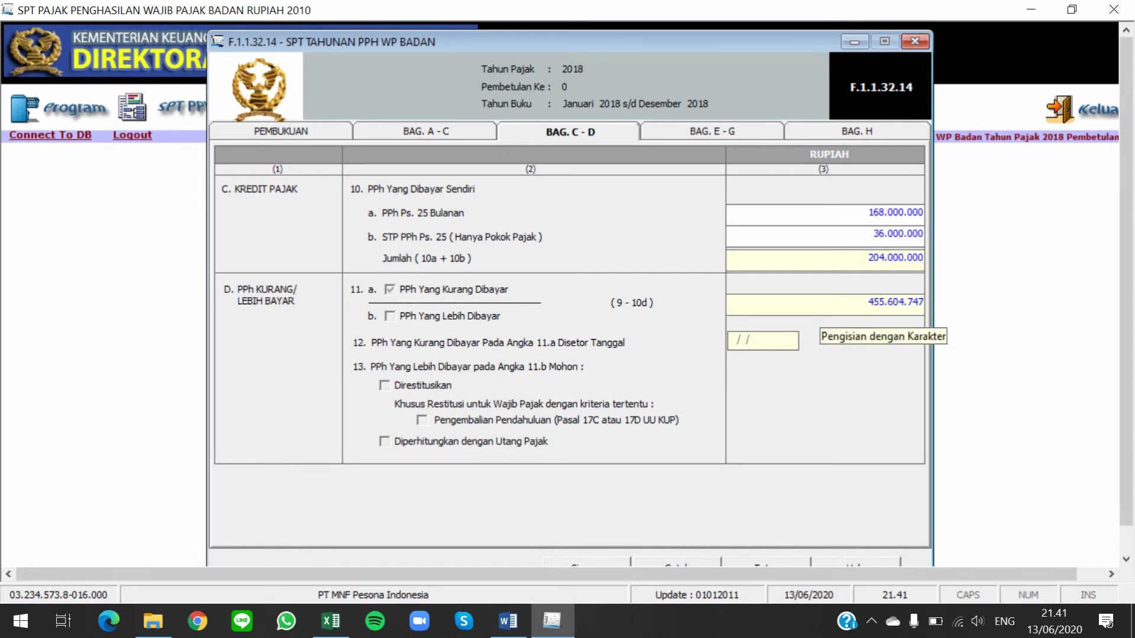
pyautogui.click(862, 302)
pyautogui.click(913, 308)
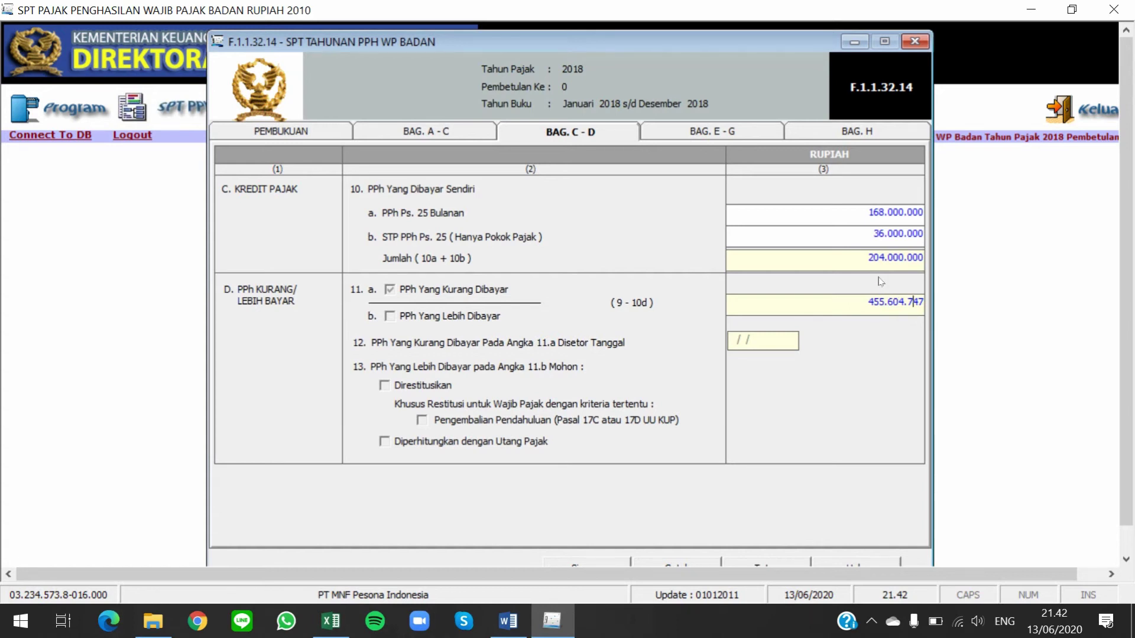
# Go to Bag. E - G and clear the 0 from field 14a
pyautogui.click(727, 131)
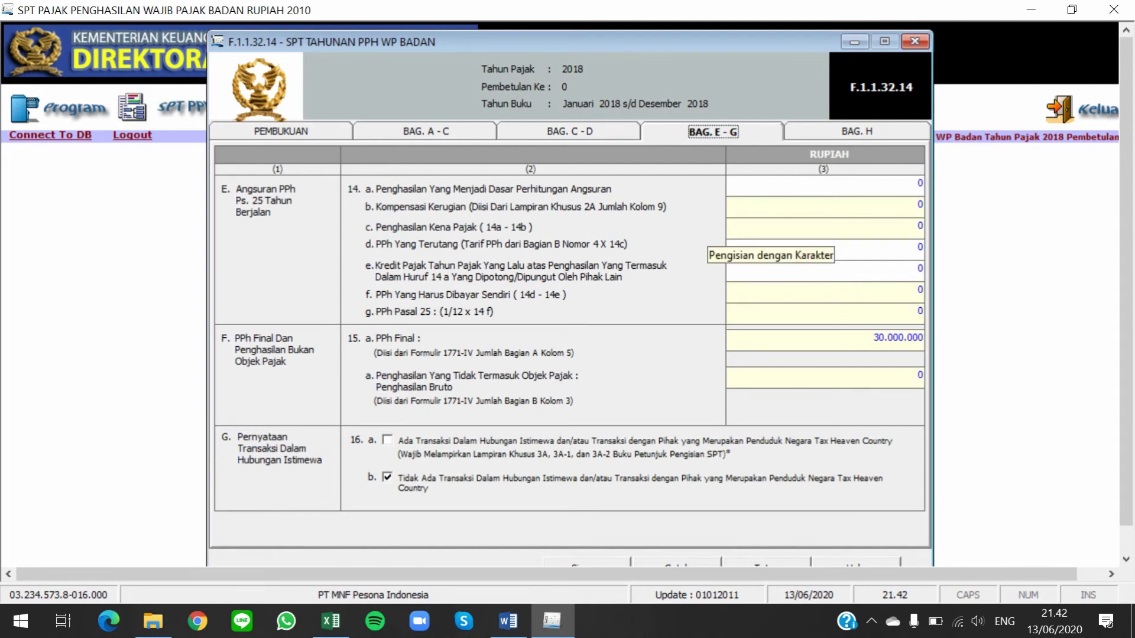
pyautogui.press('Tab')
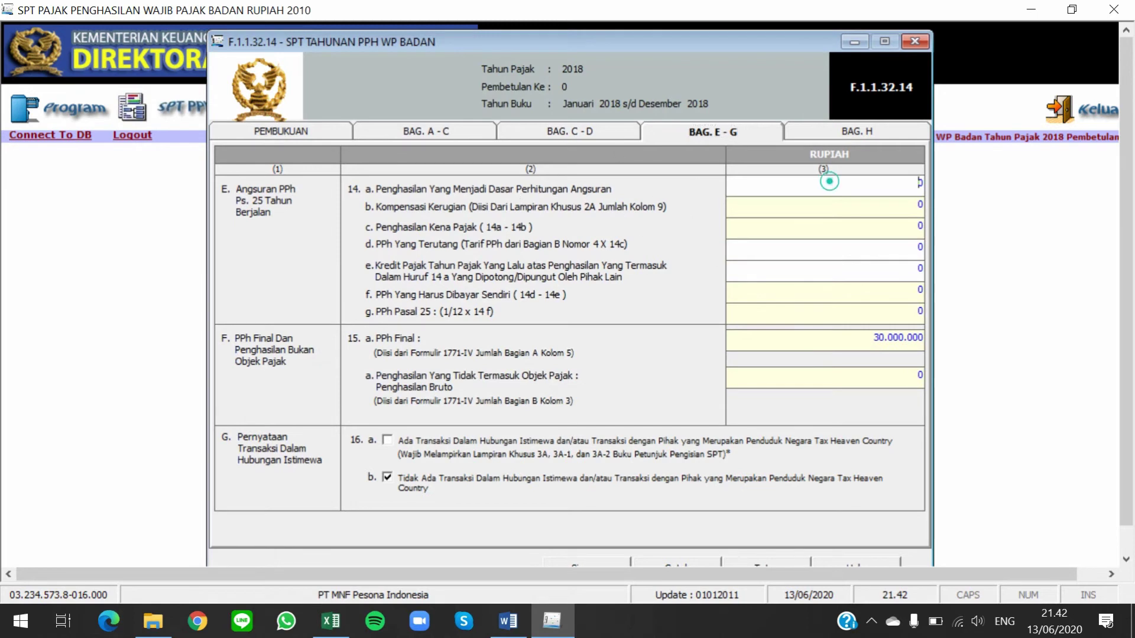
pyautogui.press('BackSpace')
# Copy the 7.112.177.422 Penghasilan Teratur figure from cell I28 in the workbook
pyautogui.hotkey('alt', 'Tab')
pyautogui.hotkey('alt', 'Tab')
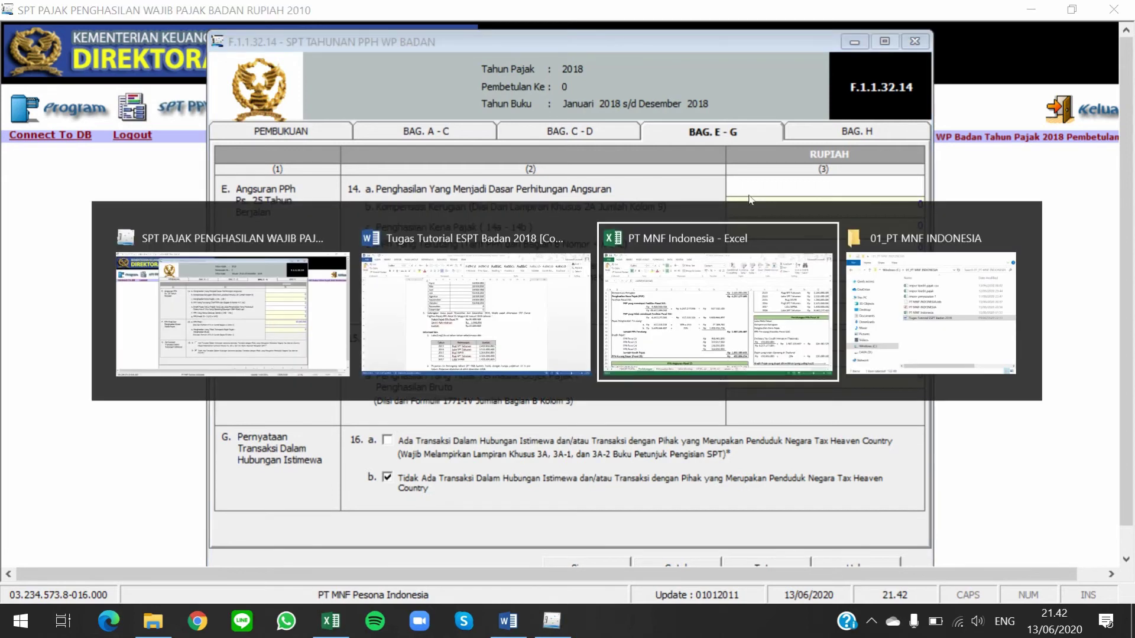
pyautogui.scroll(-6, 336, 331)
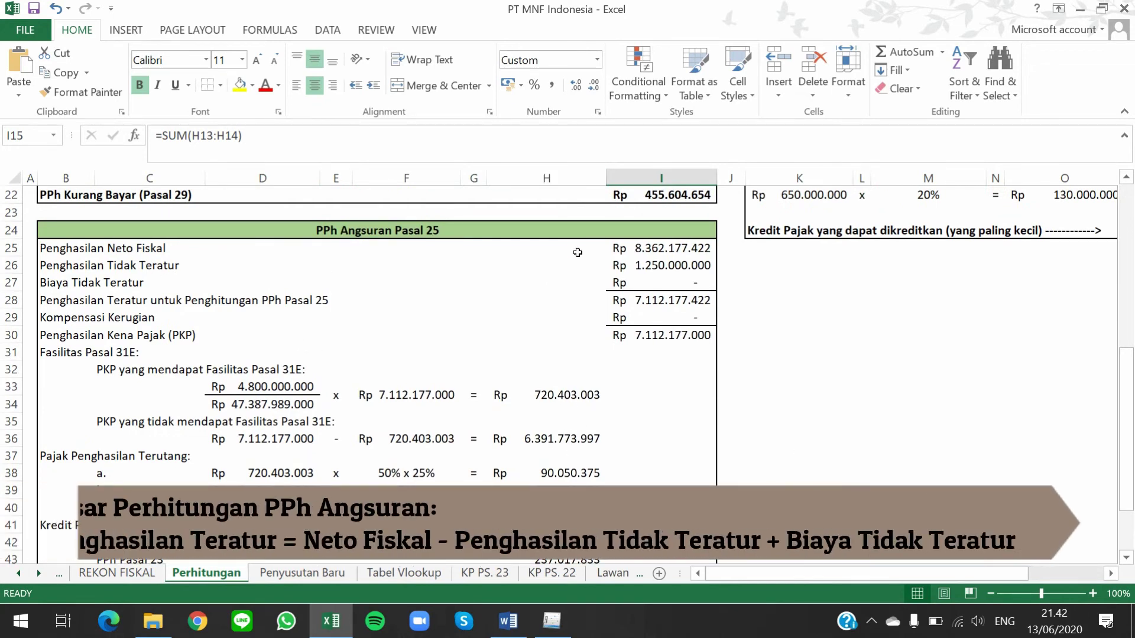
pyautogui.click(662, 244)
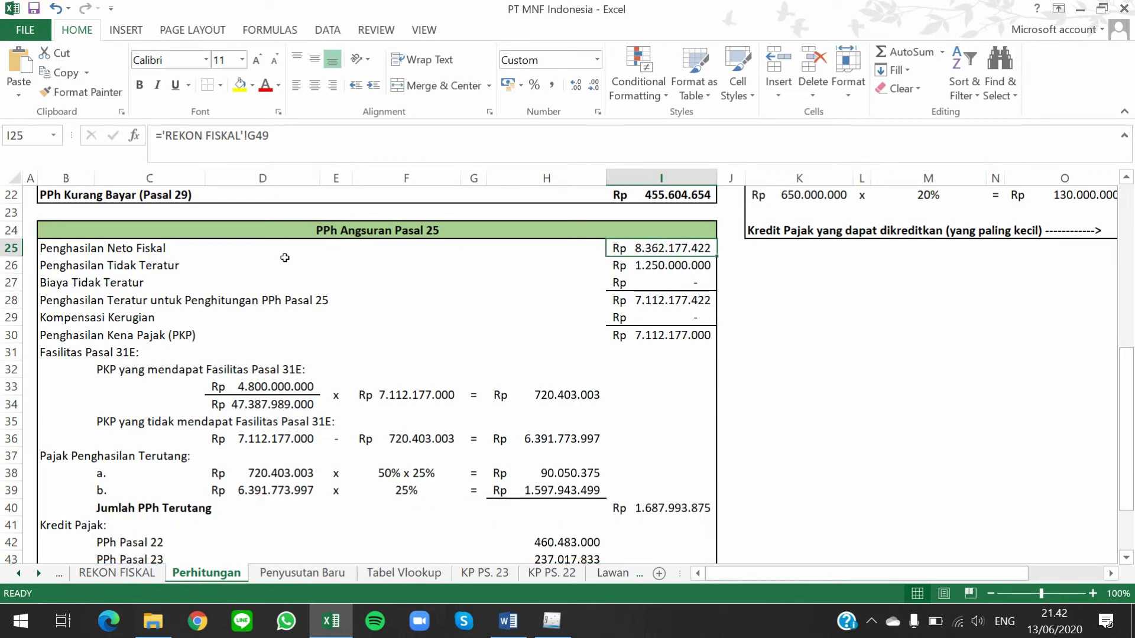
pyautogui.click(674, 265)
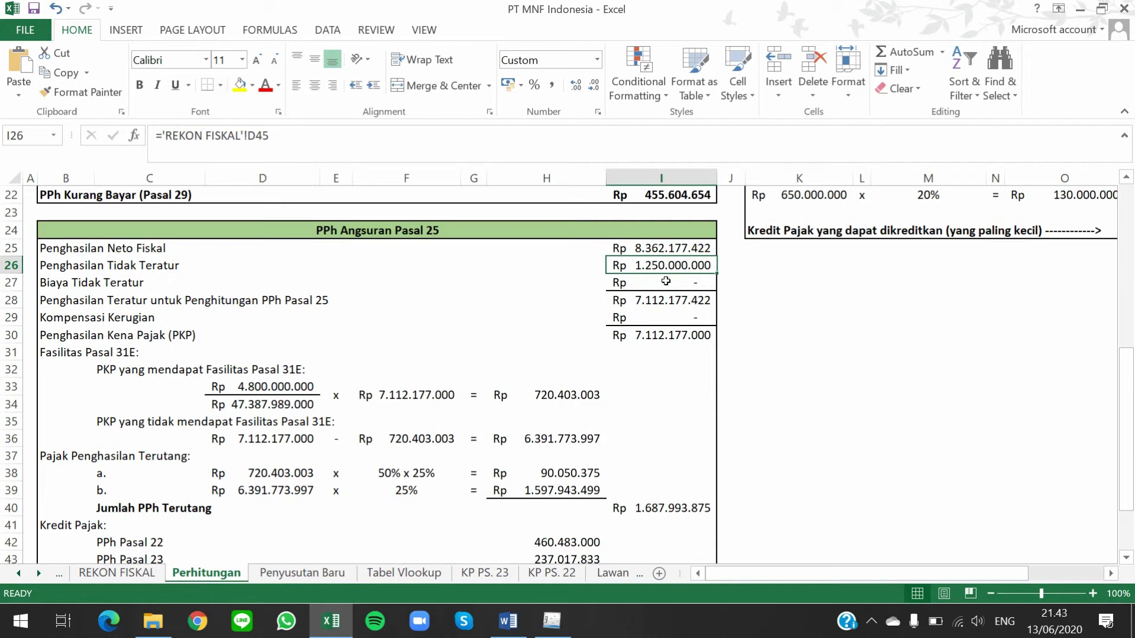
pyautogui.press('Down')
pyautogui.press('Down')
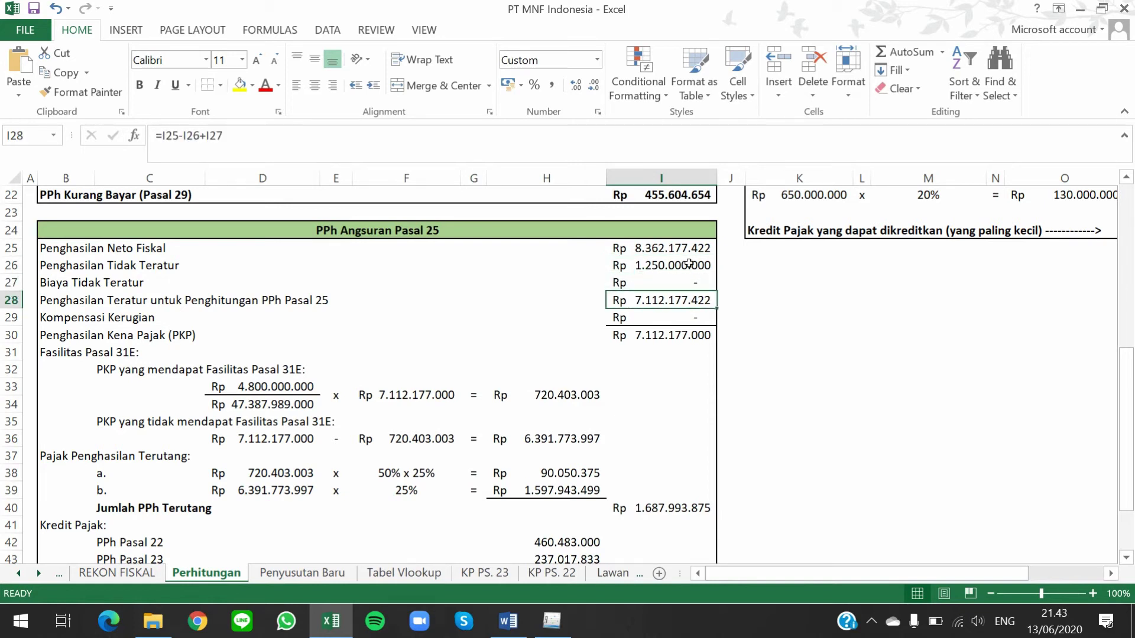
pyautogui.hotkey('ctrl', 'c')
pyautogui.hotkey('alt', 'Tab')
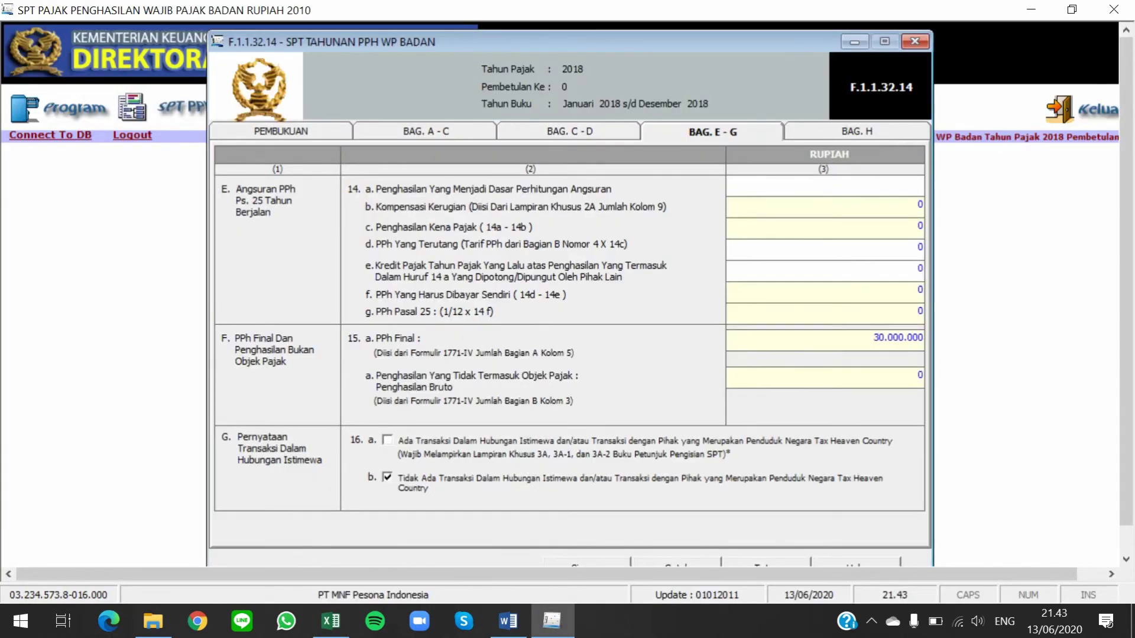
# Paste 7.112.177.422 into line 14a and review how I28 is calculated in the workbook
pyautogui.rightClick(890, 183)
pyautogui.click(953, 251)
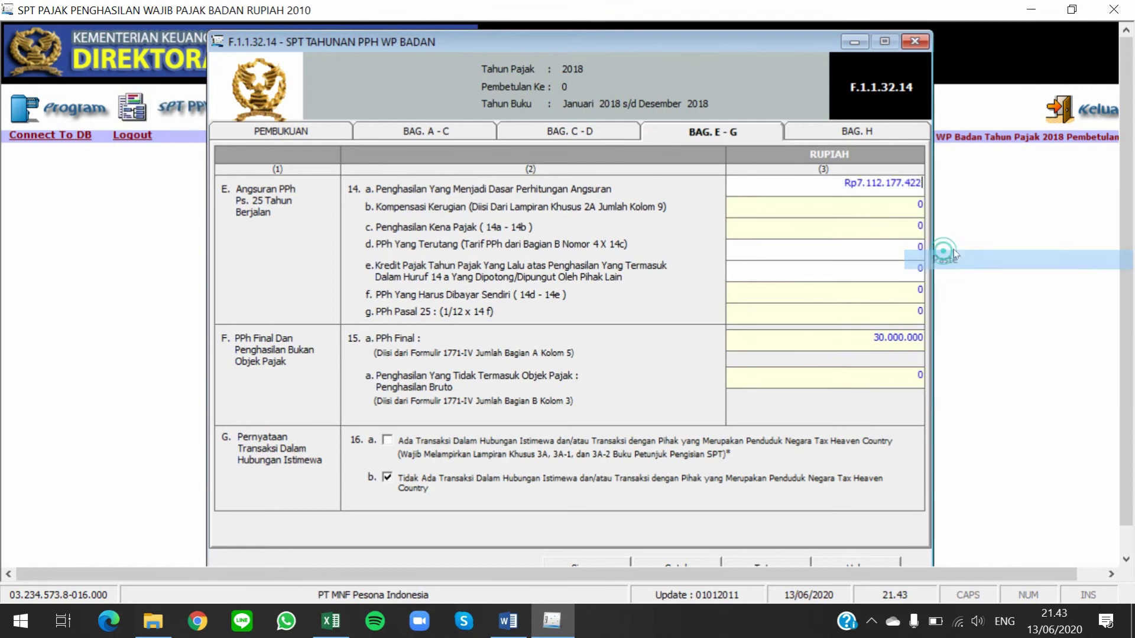
pyautogui.press('Tab')
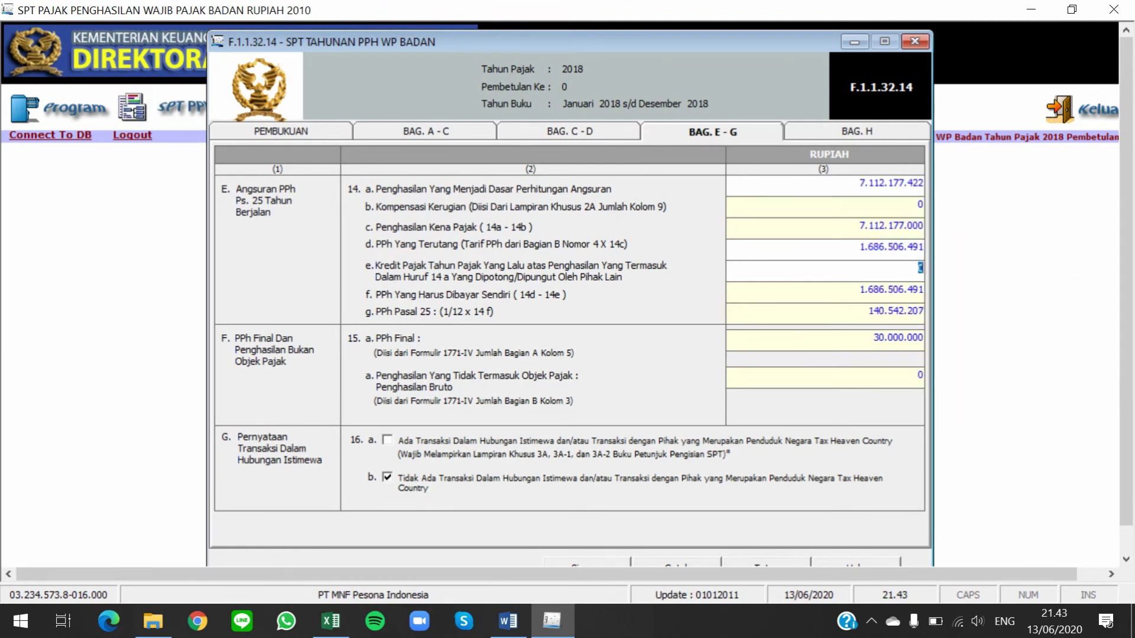
pyautogui.hotkey('alt', 'Tab')
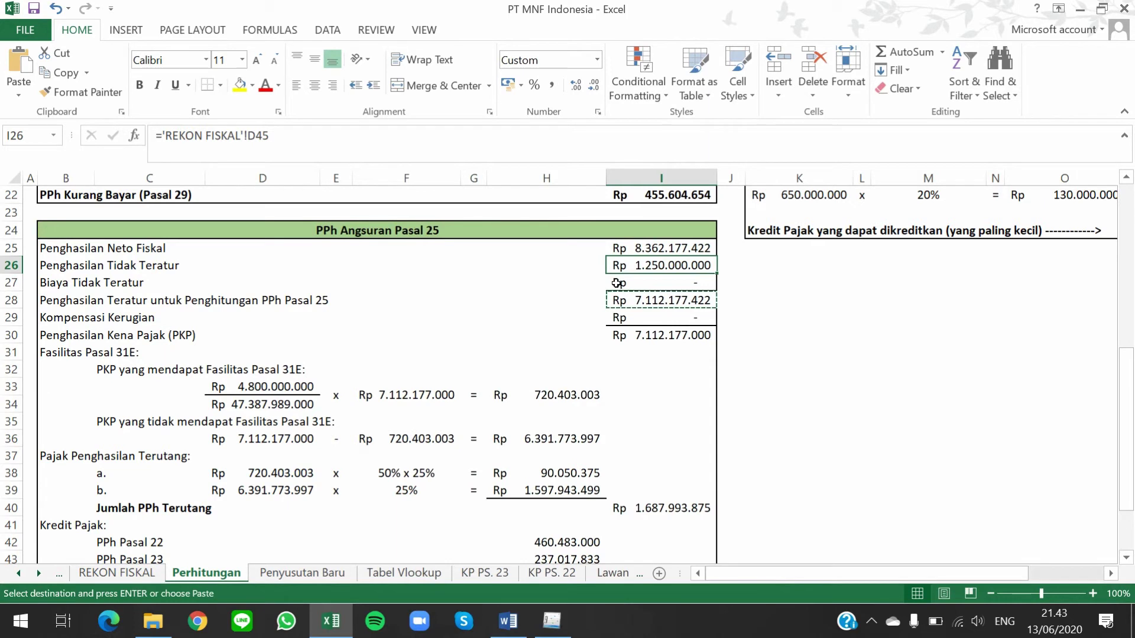
pyautogui.click(618, 282)
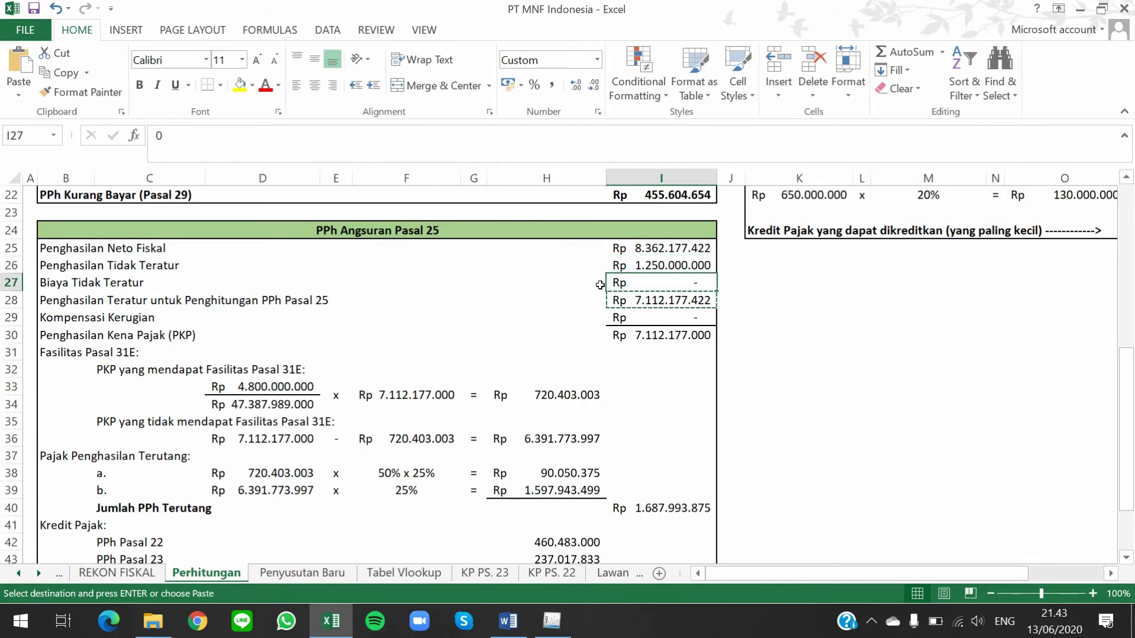
pyautogui.click(698, 299)
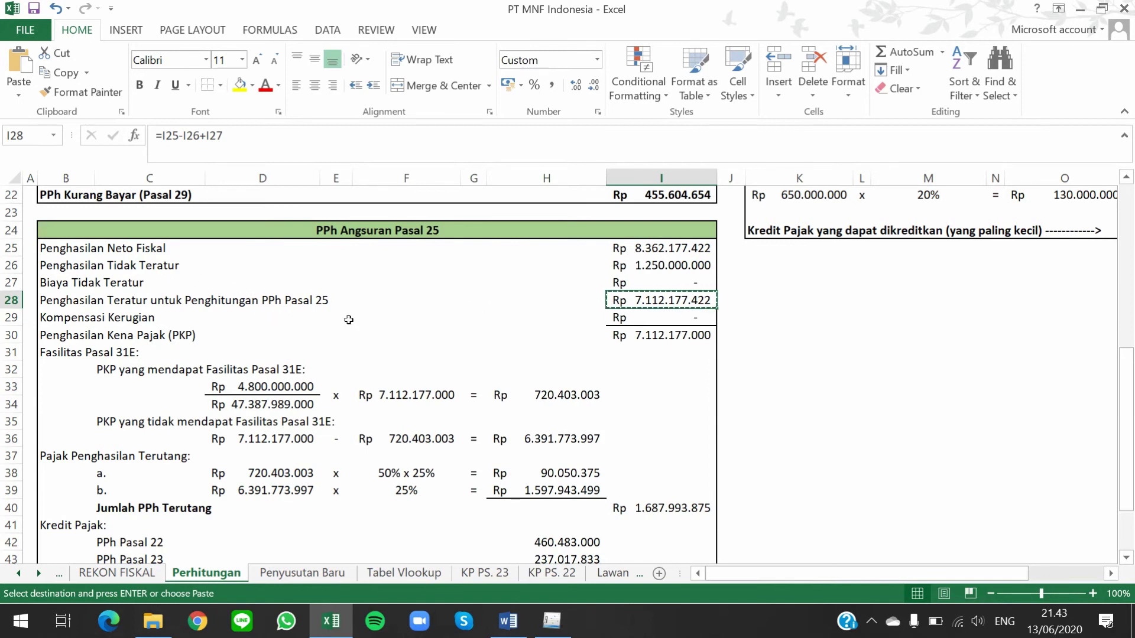
pyautogui.click(89, 283)
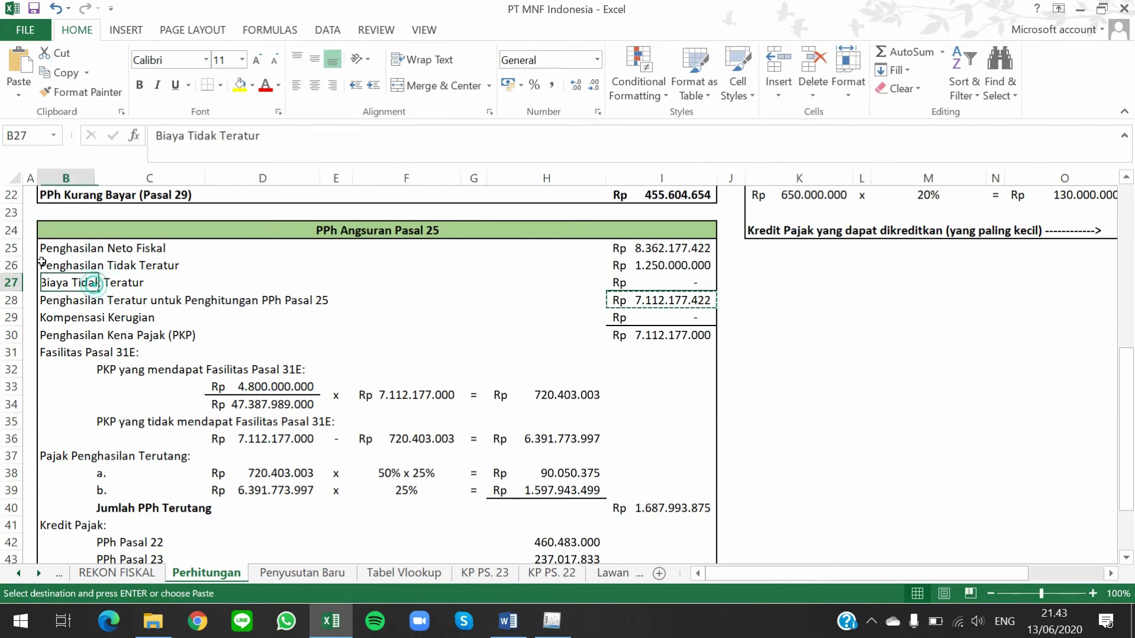
pyautogui.click(75, 266)
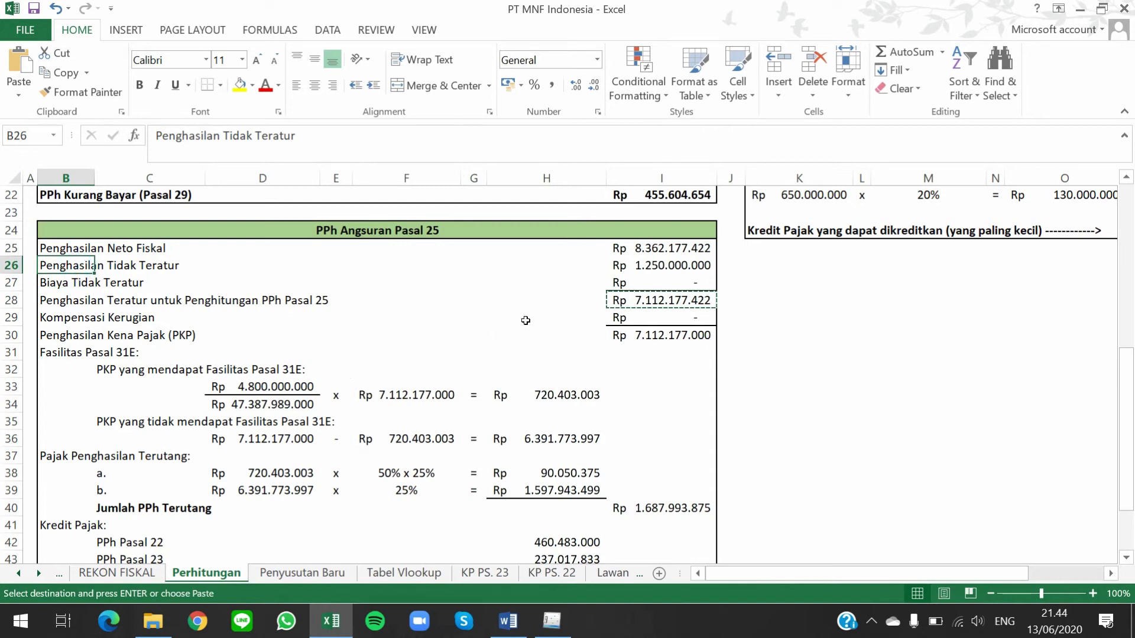
pyautogui.click(645, 300)
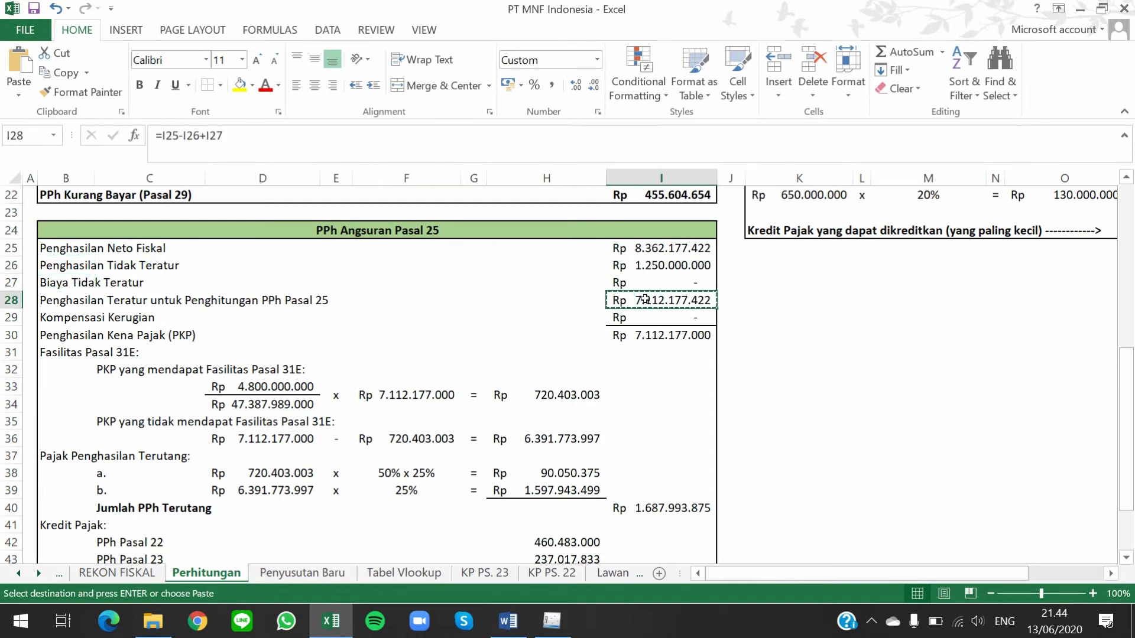
pyautogui.hotkey('alt', 'Tab')
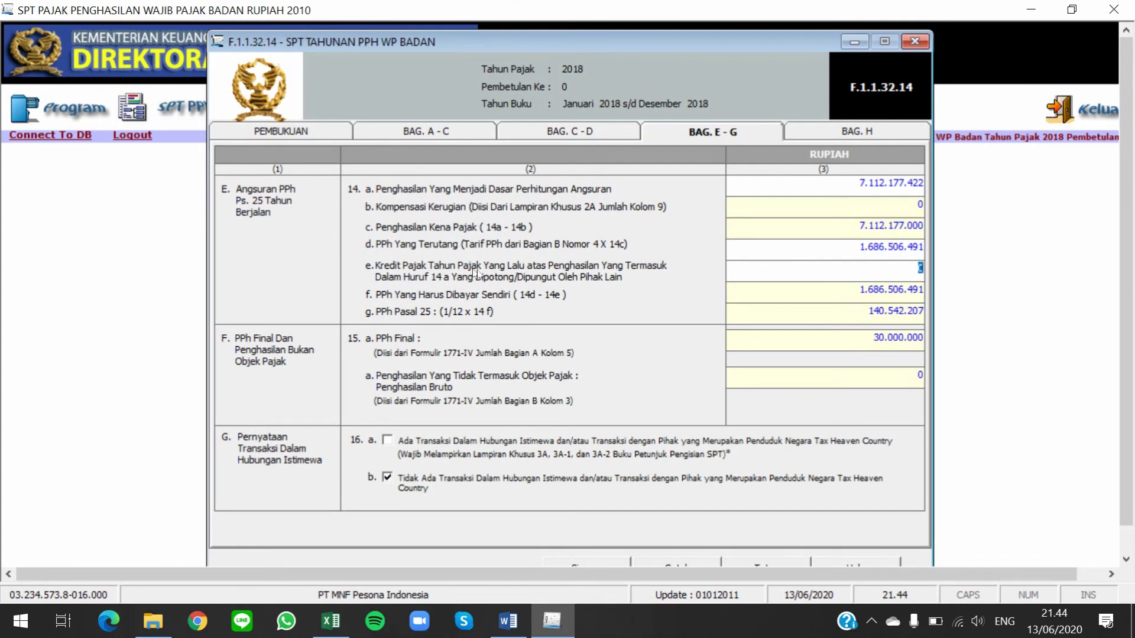
# Replace line 14d with the 1.687.993.875 Jumlah PPh Terutang copied from cell I40
pyautogui.moveTo(838, 244); pyautogui.dragTo(923, 247)
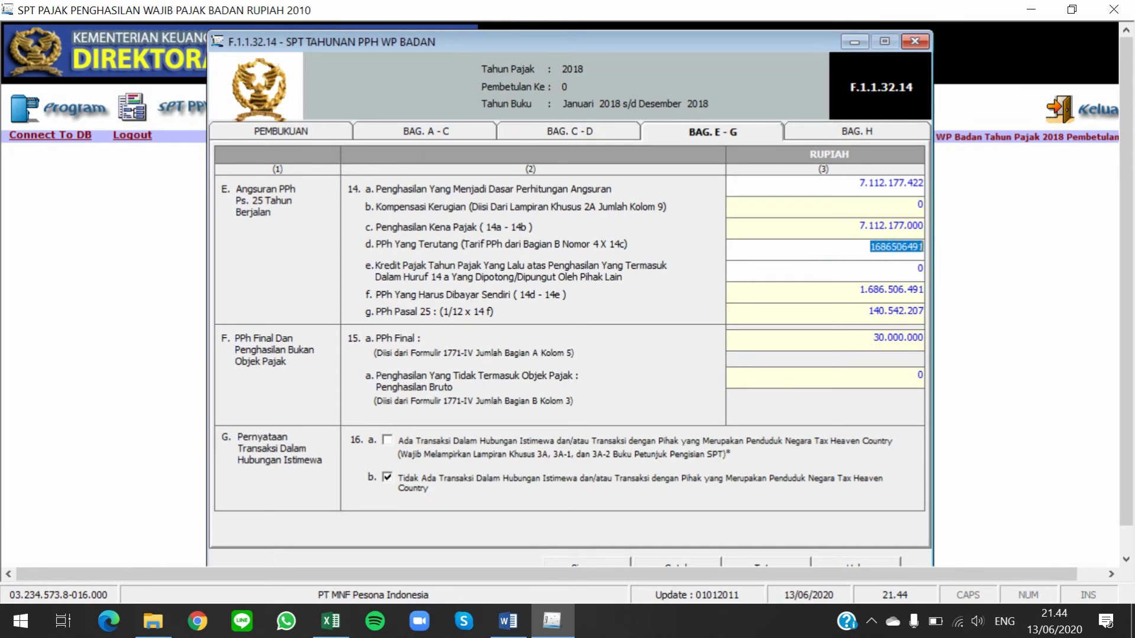
pyautogui.press('BackSpace')
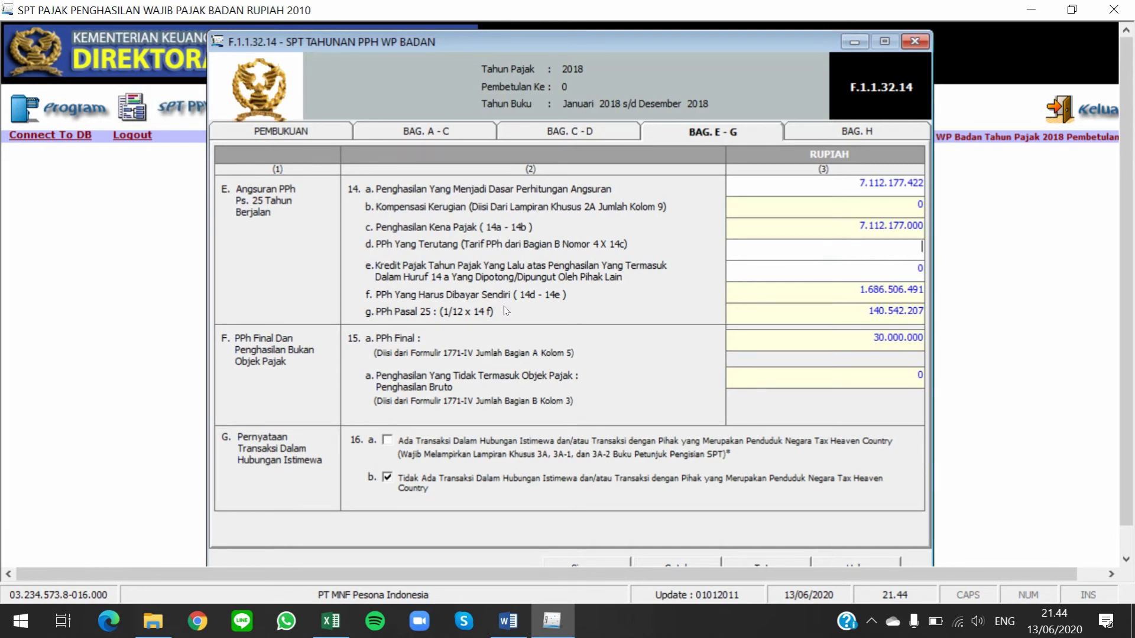
pyautogui.hotkey('alt', 'Tab')
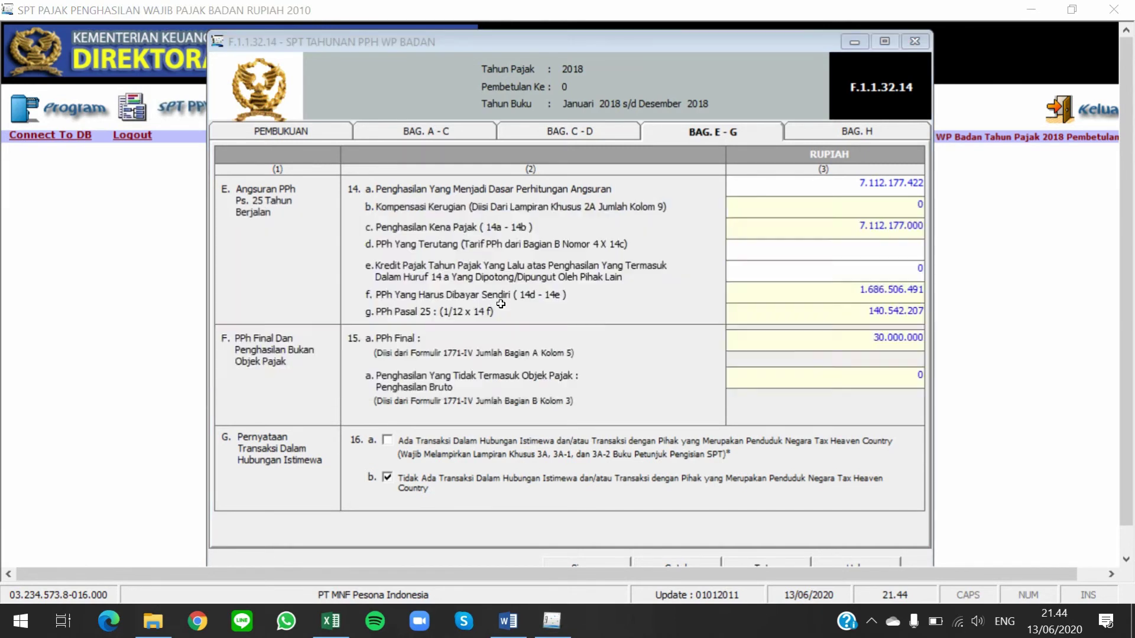
pyautogui.scroll(-2, 511, 352)
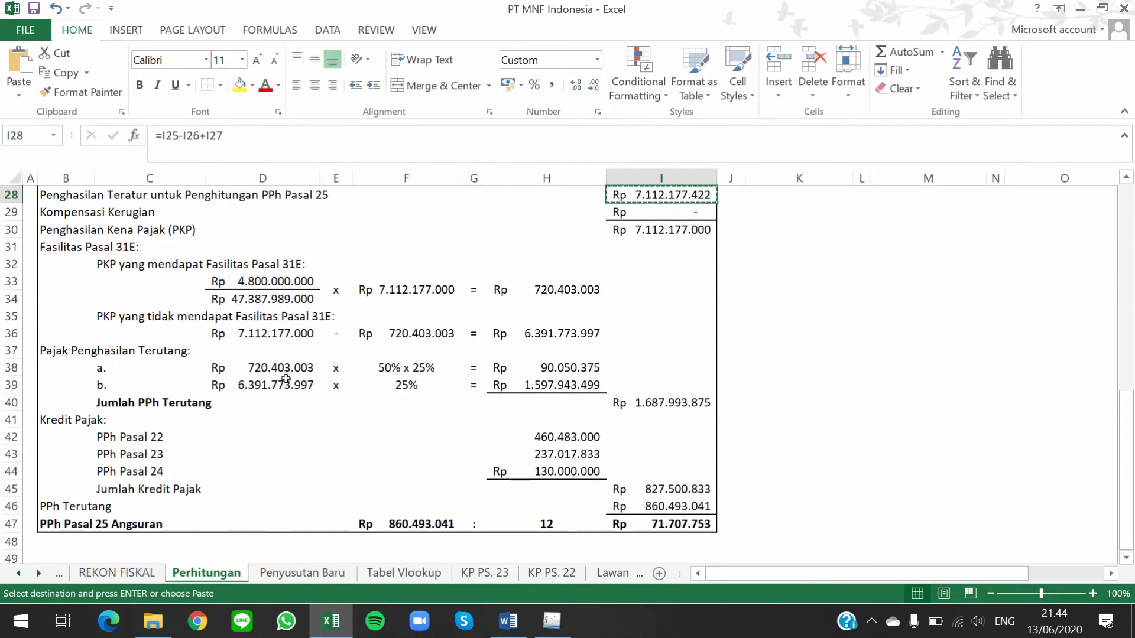
pyautogui.click(704, 400)
pyautogui.hotkey('ctrl', 'c')
pyautogui.hotkey('alt', 'Tab')
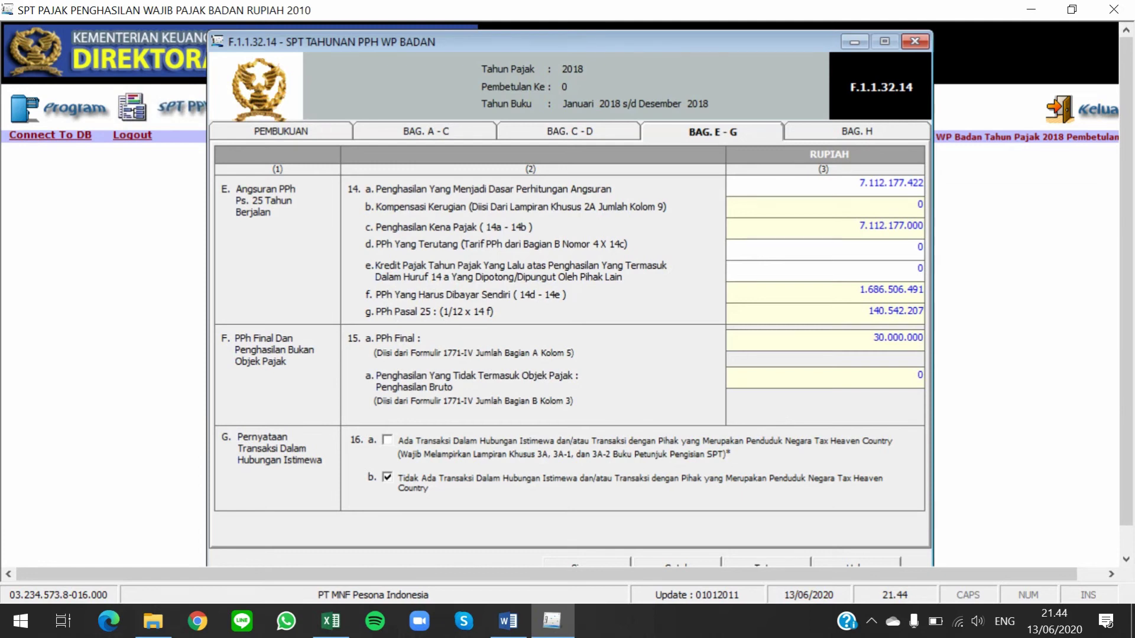
pyautogui.click(913, 251)
pyautogui.rightClick(903, 253)
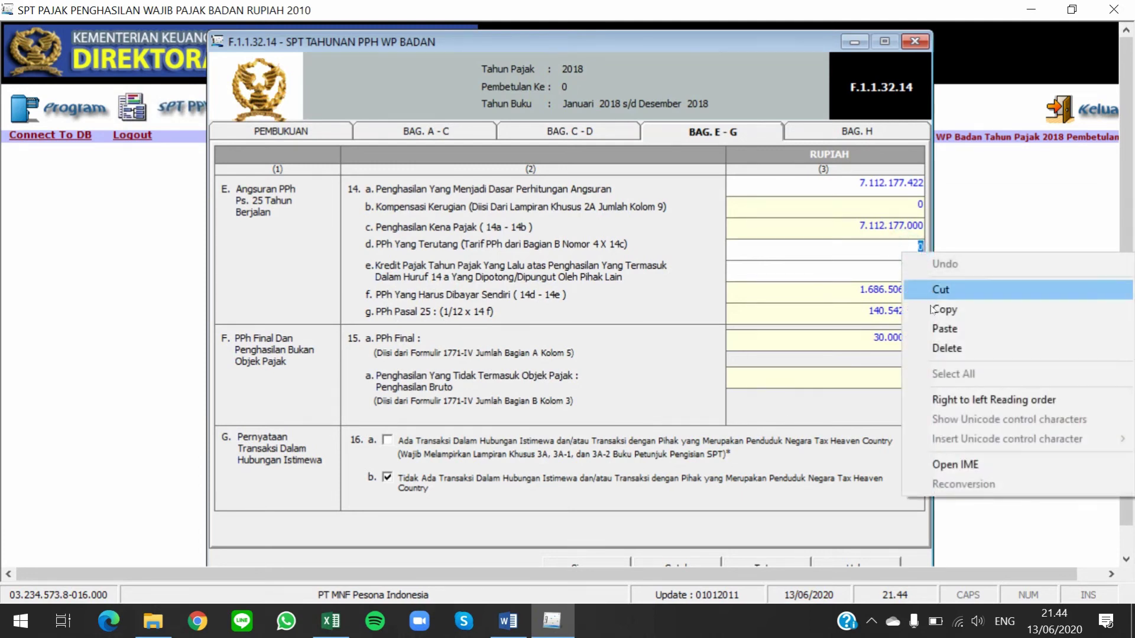
pyautogui.click(944, 329)
pyautogui.press('Return')
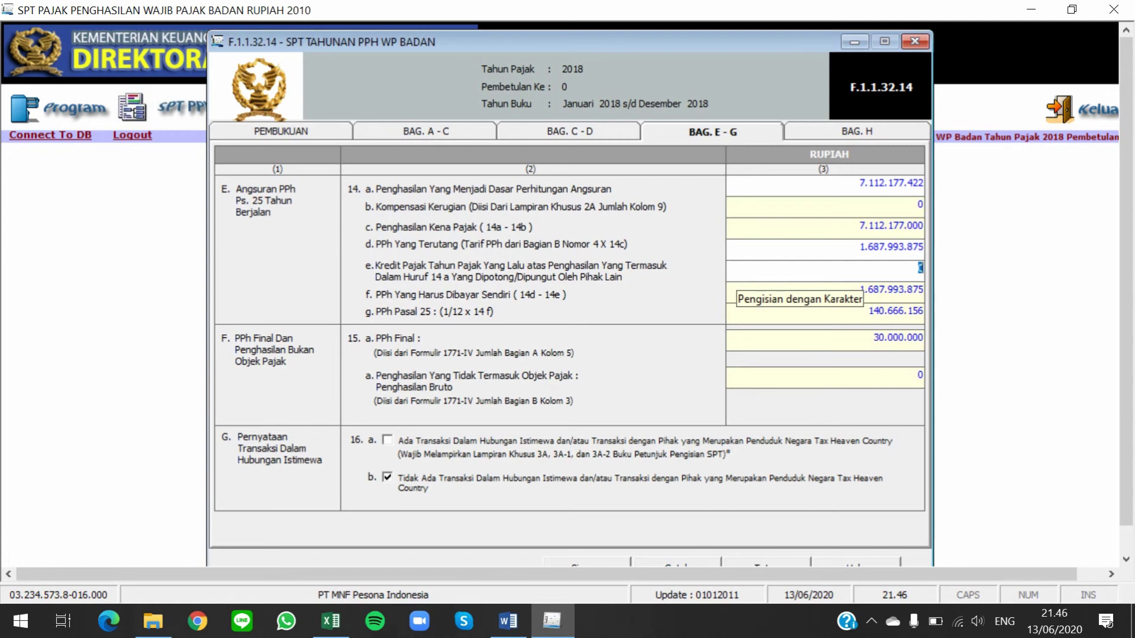
# Review the Pasal 25 and 24 credit rows, then copy the 827.500.833 total from I45
pyautogui.hotkey('alt', 'Tab')
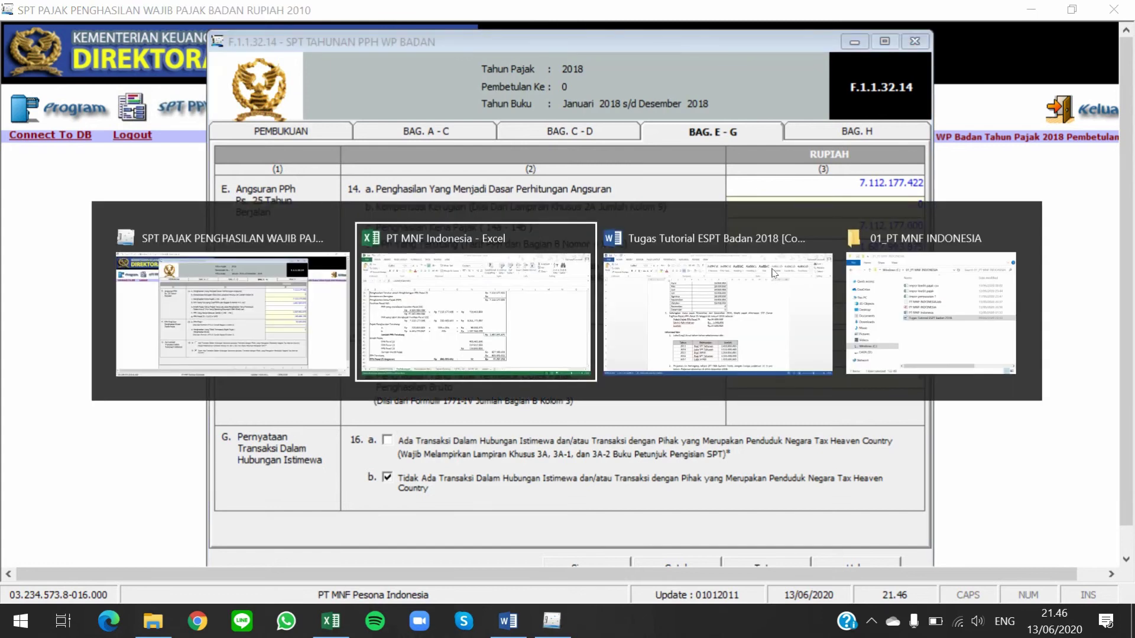
pyautogui.click(552, 404)
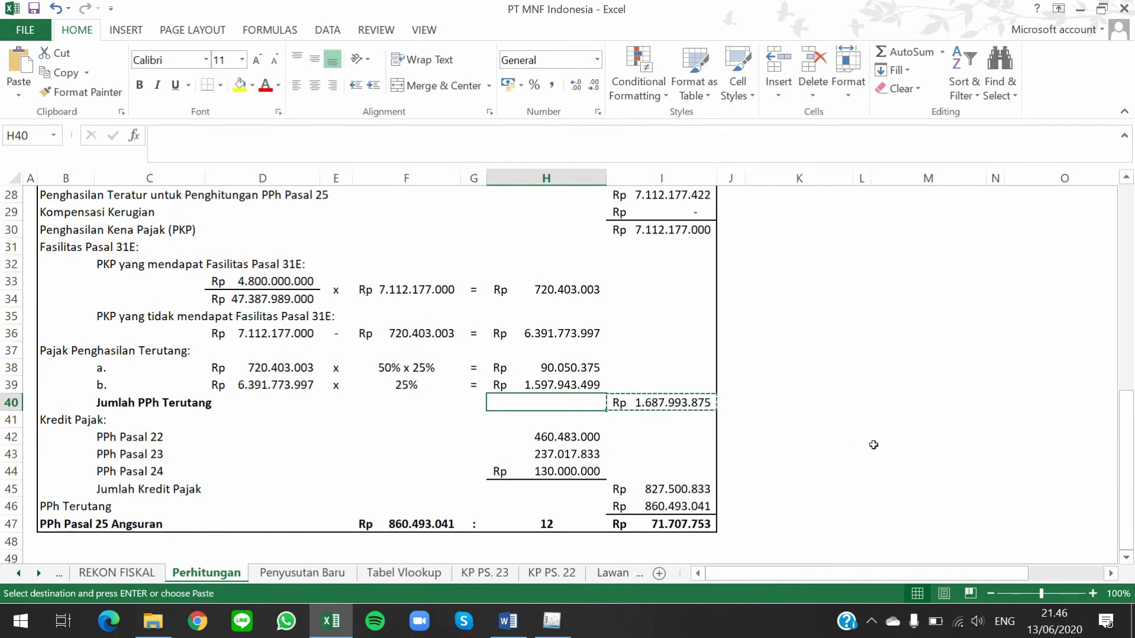
pyautogui.scroll(3, 278, 443)
pyautogui.click(157, 212)
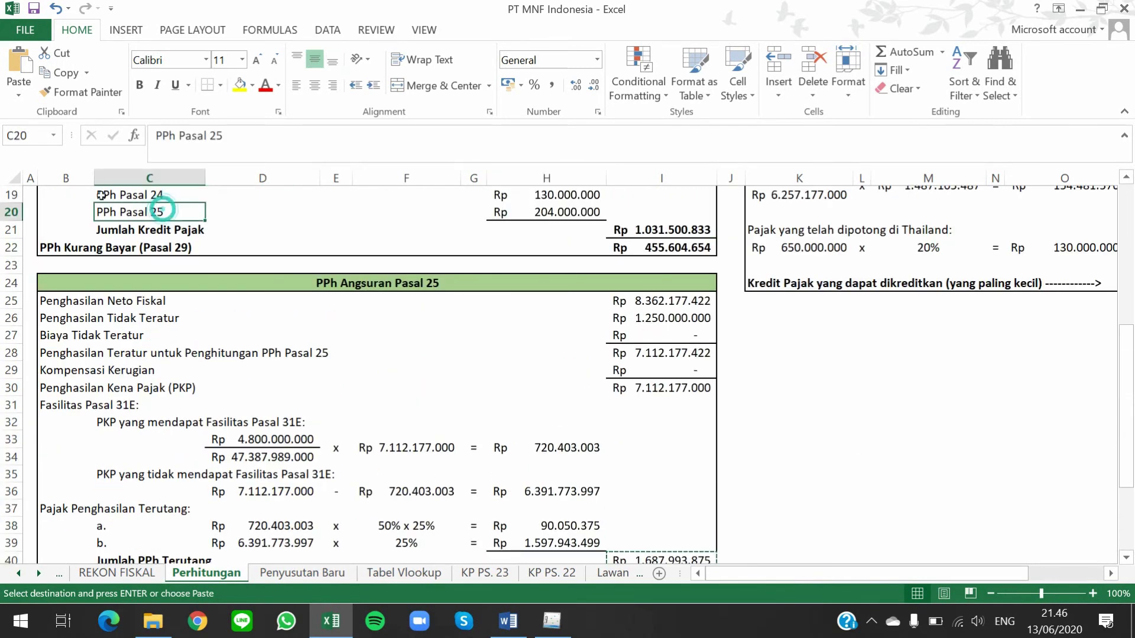
pyautogui.scroll(-4, 224, 296)
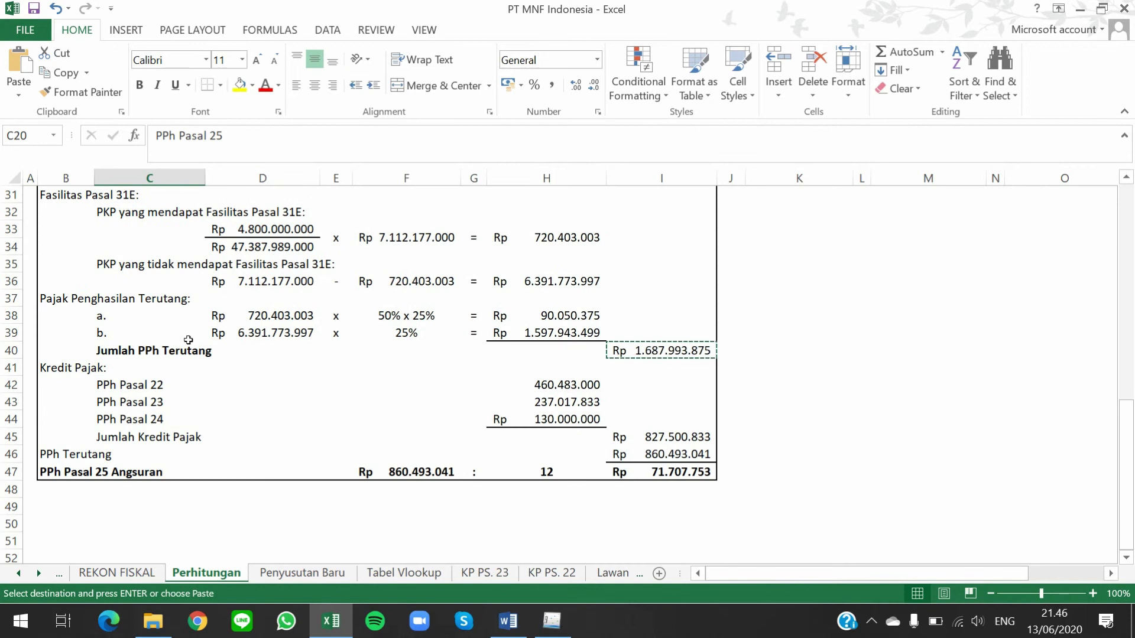
pyautogui.click(138, 416)
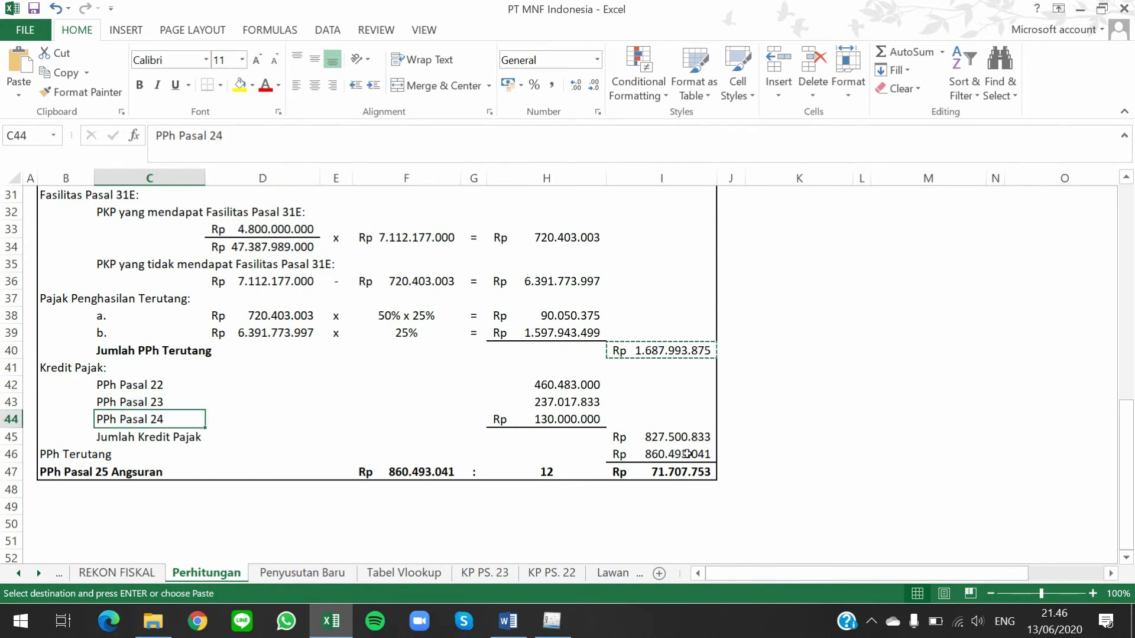
pyautogui.click(665, 434)
pyautogui.hotkey('ctrl', 'c')
pyautogui.hotkey('alt', 'Tab')
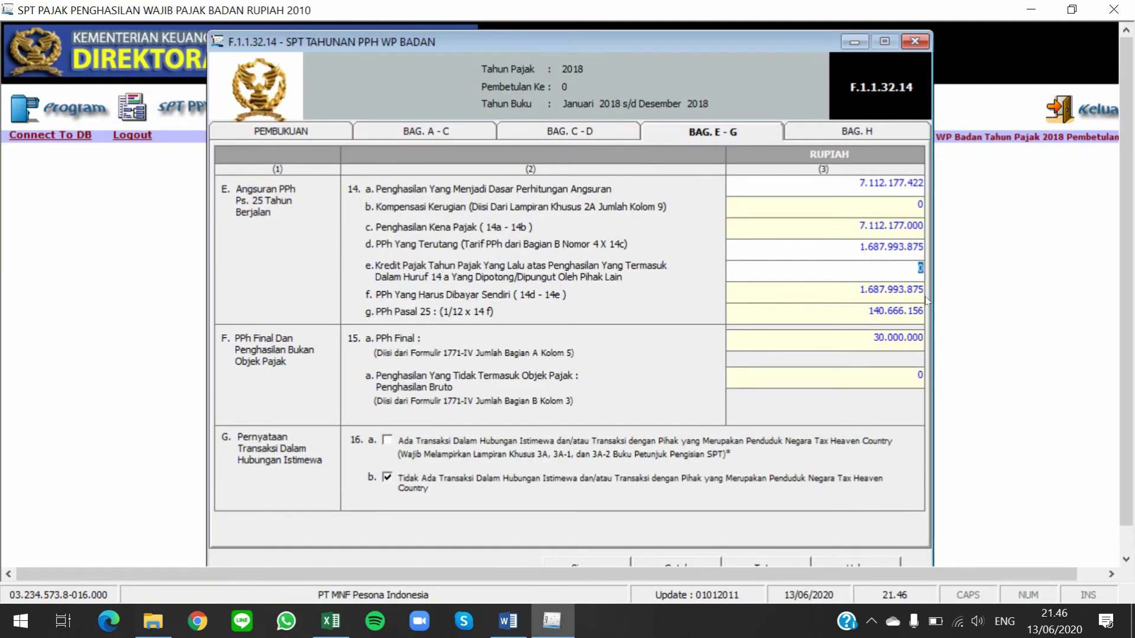
# Paste 827.500.833 into line 14e, verify 71.707.753 against cell I47, then go to Bag. H
pyautogui.rightClick(903, 269)
pyautogui.click(965, 347)
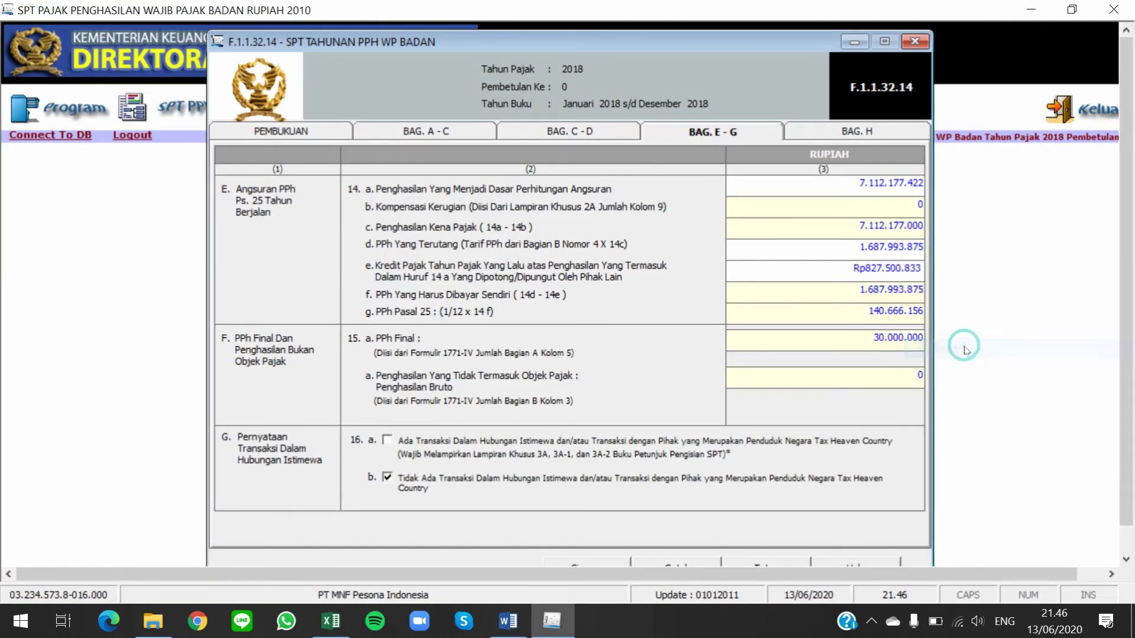
pyautogui.press('Tab')
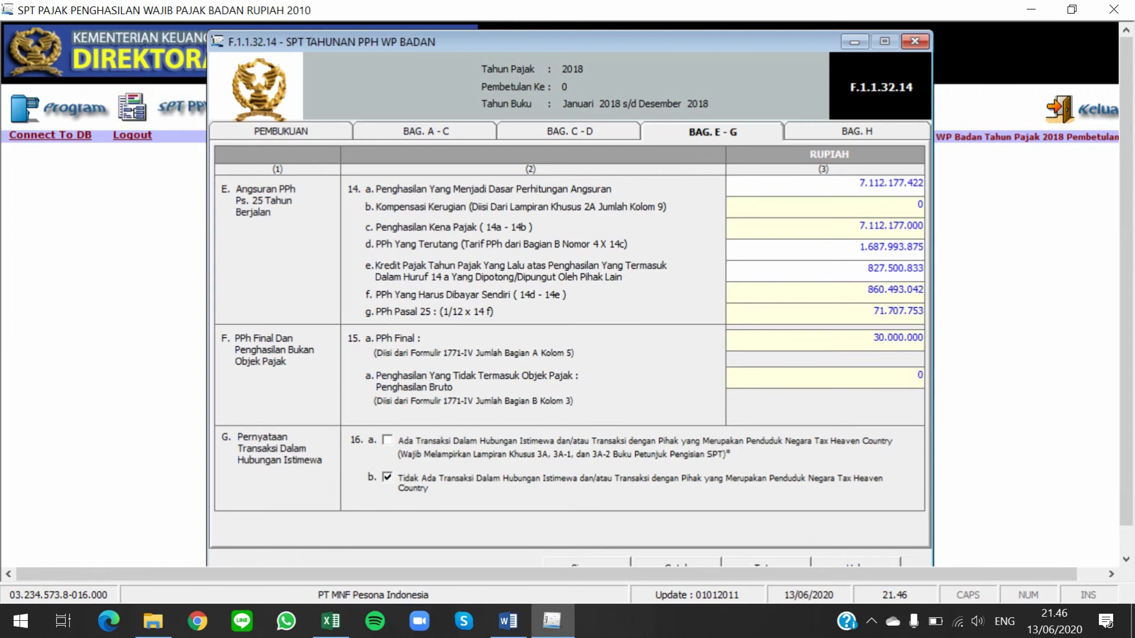
pyautogui.click(860, 312)
pyautogui.hotkey('alt', 'Tab')
pyautogui.click(674, 471)
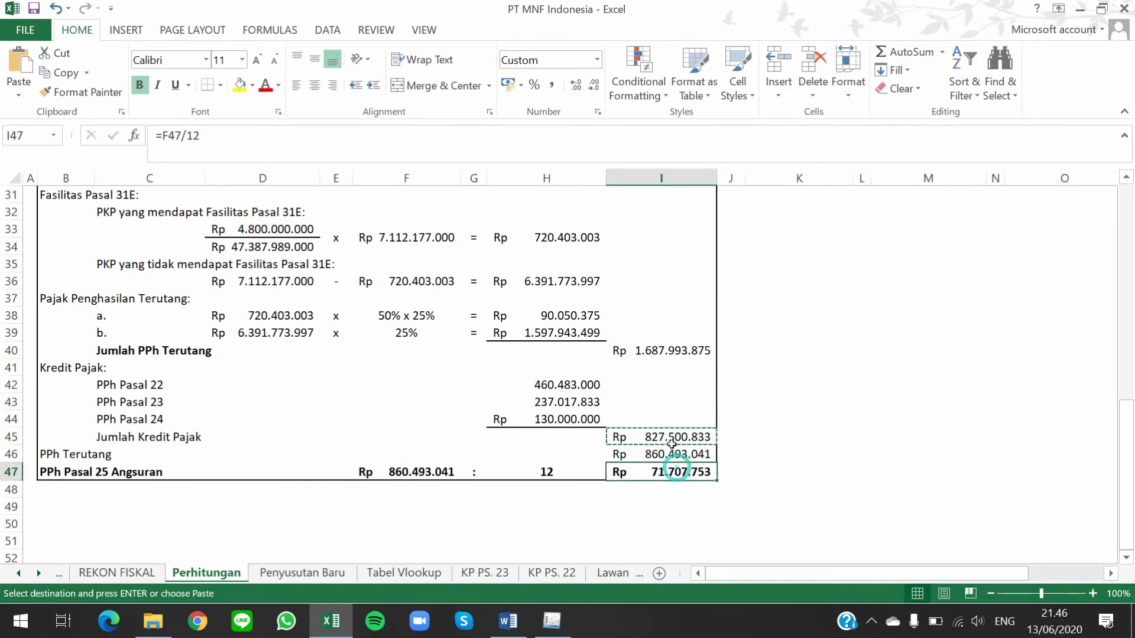
pyautogui.hotkey('alt', 'Tab')
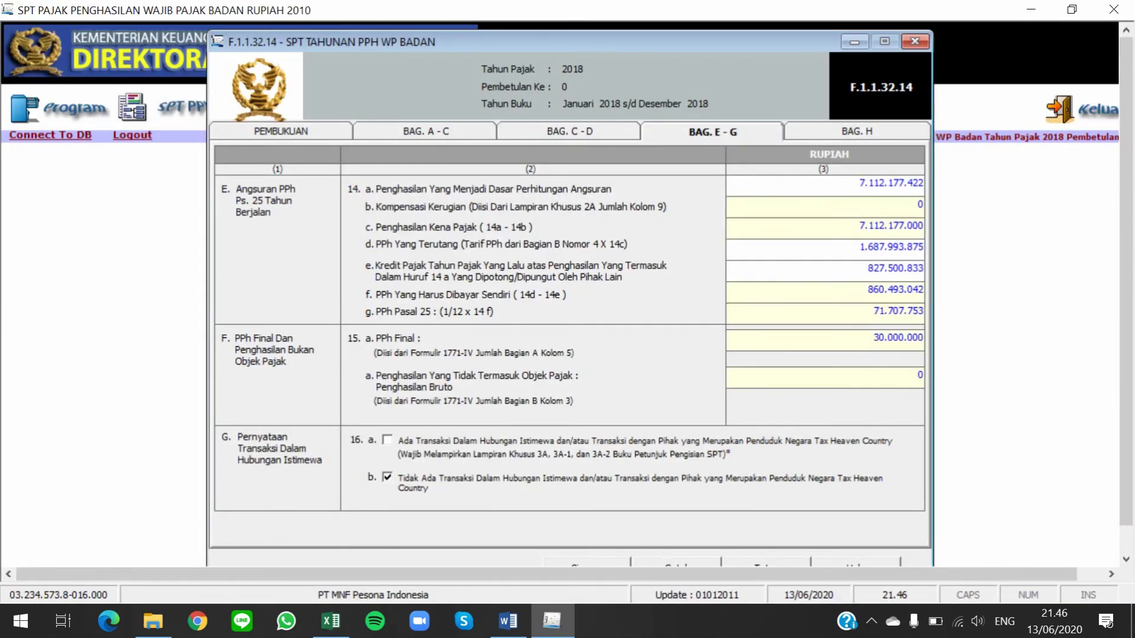
pyautogui.click(860, 136)
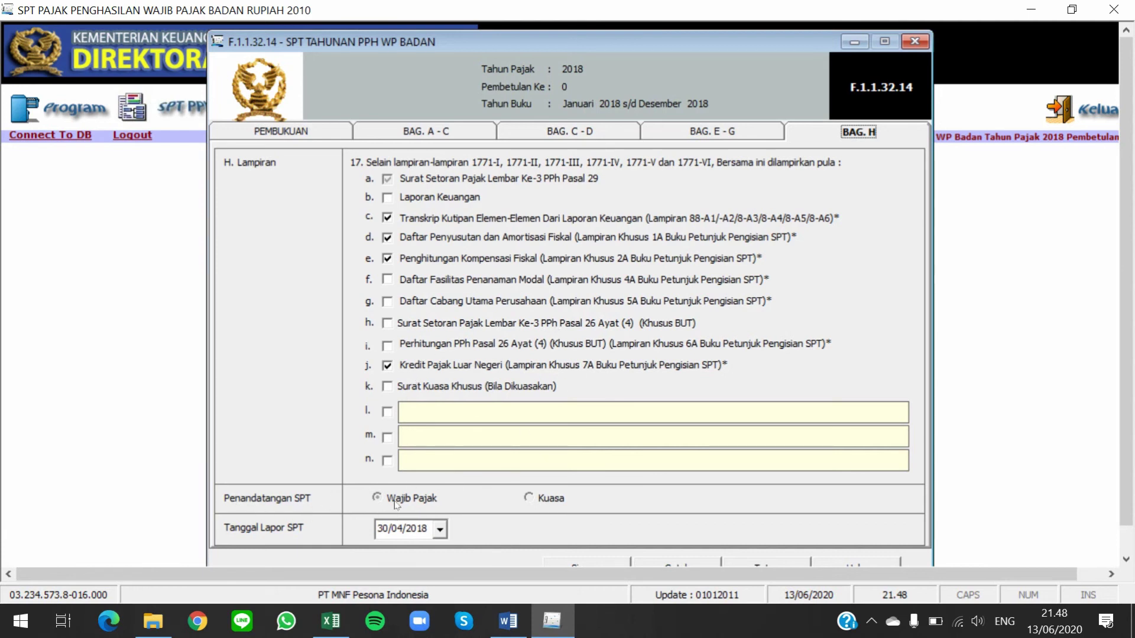
# Make Wajib Pajak the signer and set Tanggal Lapor SPT to 30/04/2019
pyautogui.click(379, 497)
pyautogui.click(440, 530)
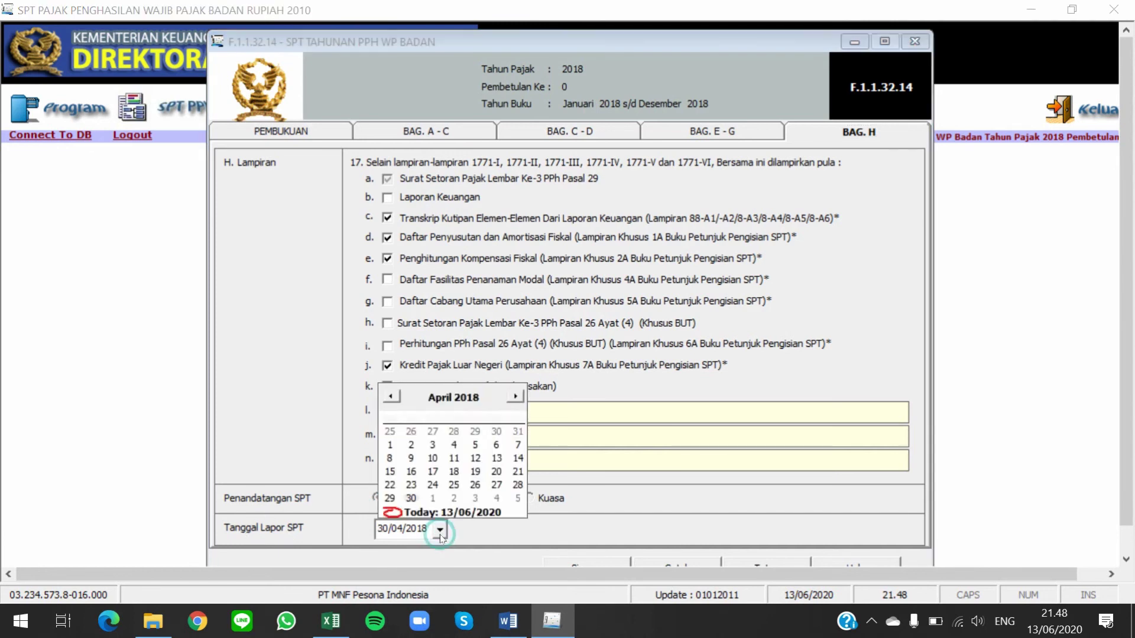
pyautogui.click(471, 398)
pyautogui.click(489, 391)
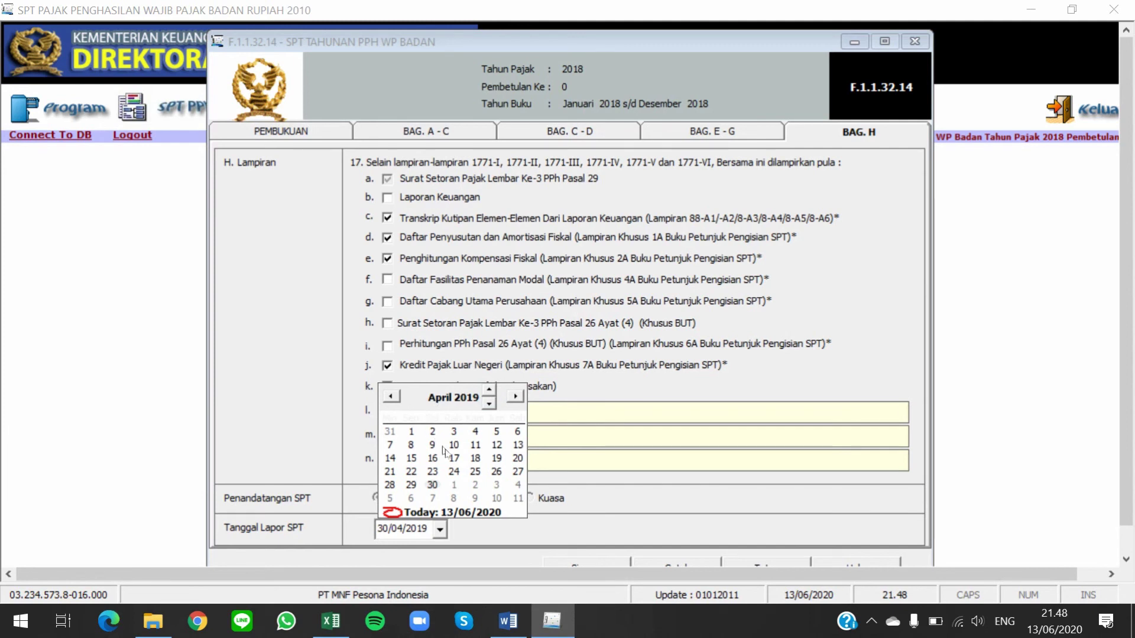
pyautogui.click(432, 485)
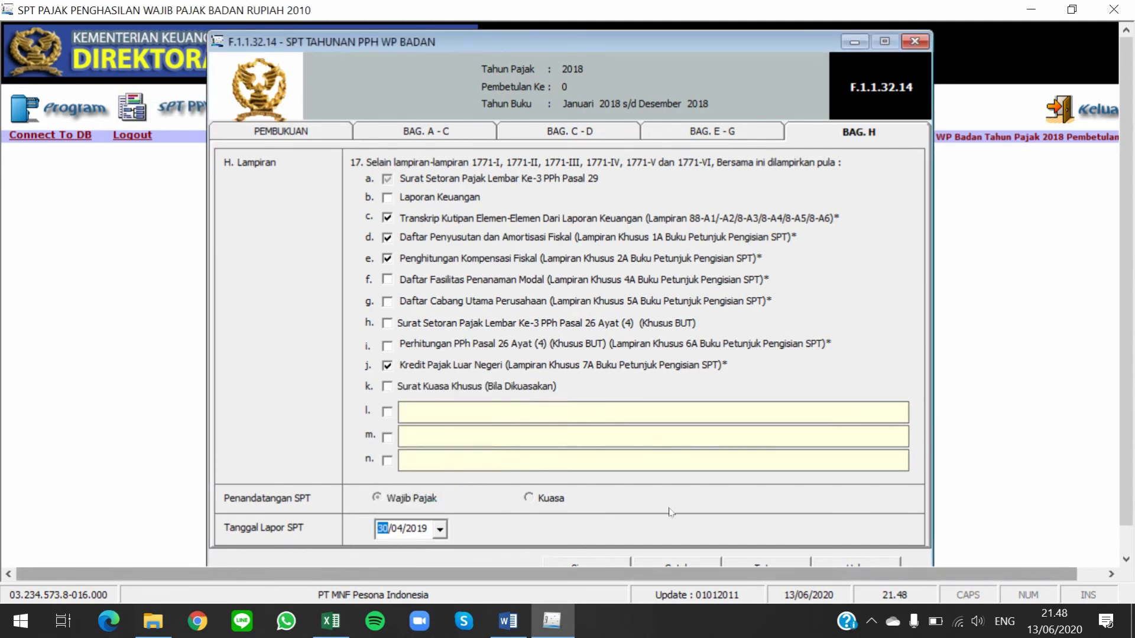
# Save the return, acknowledge the confirmation, and close the form
pyautogui.scroll(-1, 643, 494)
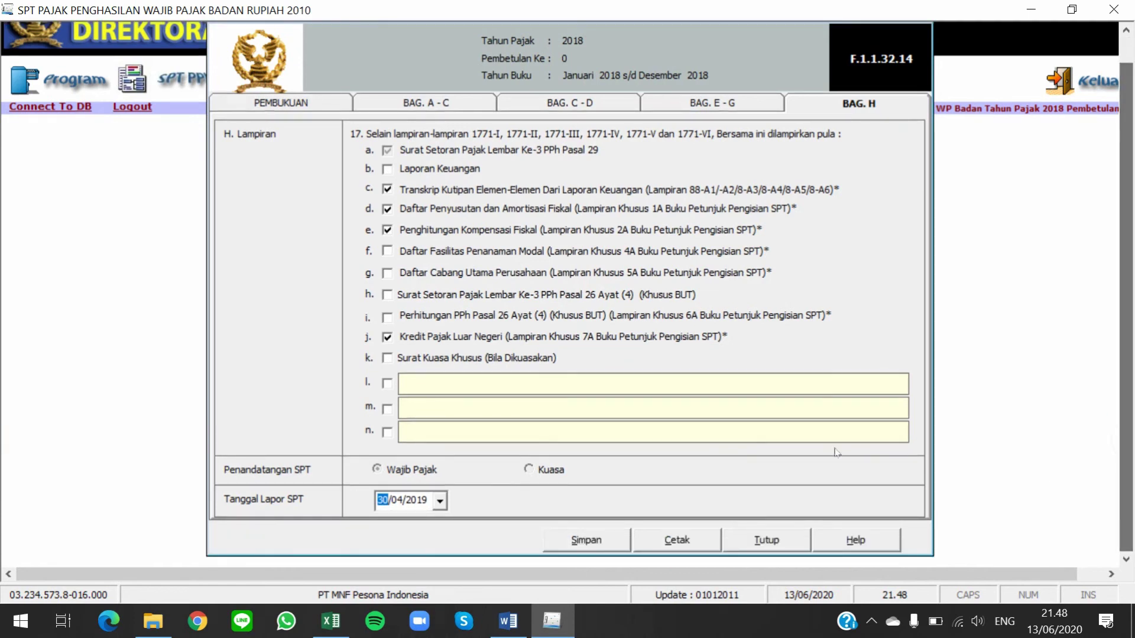
pyautogui.click(579, 540)
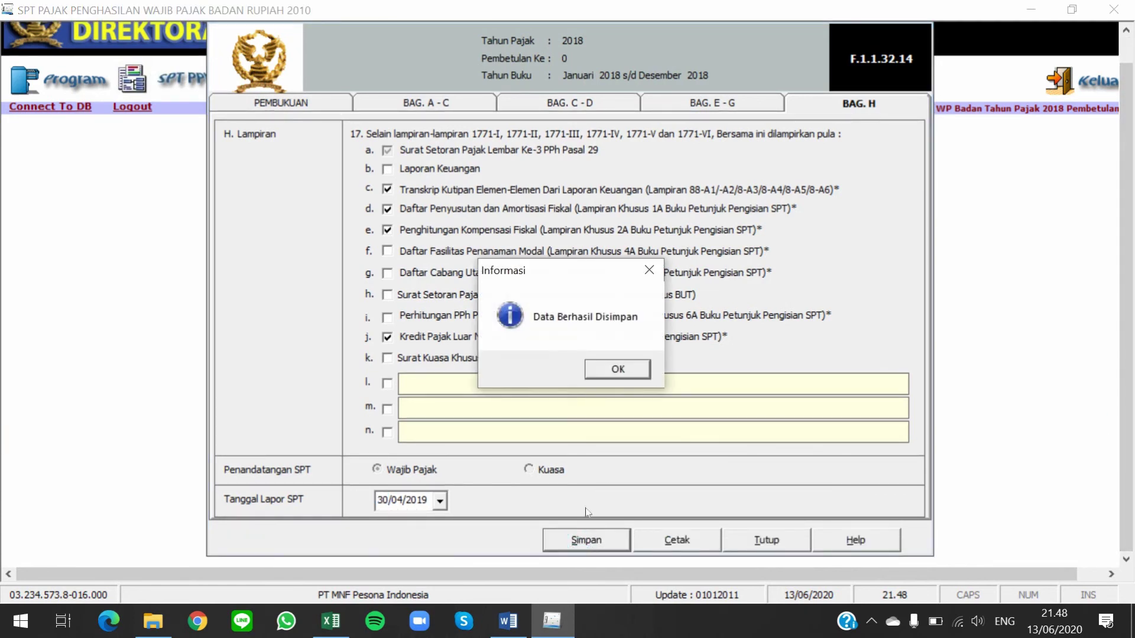
pyautogui.click(621, 375)
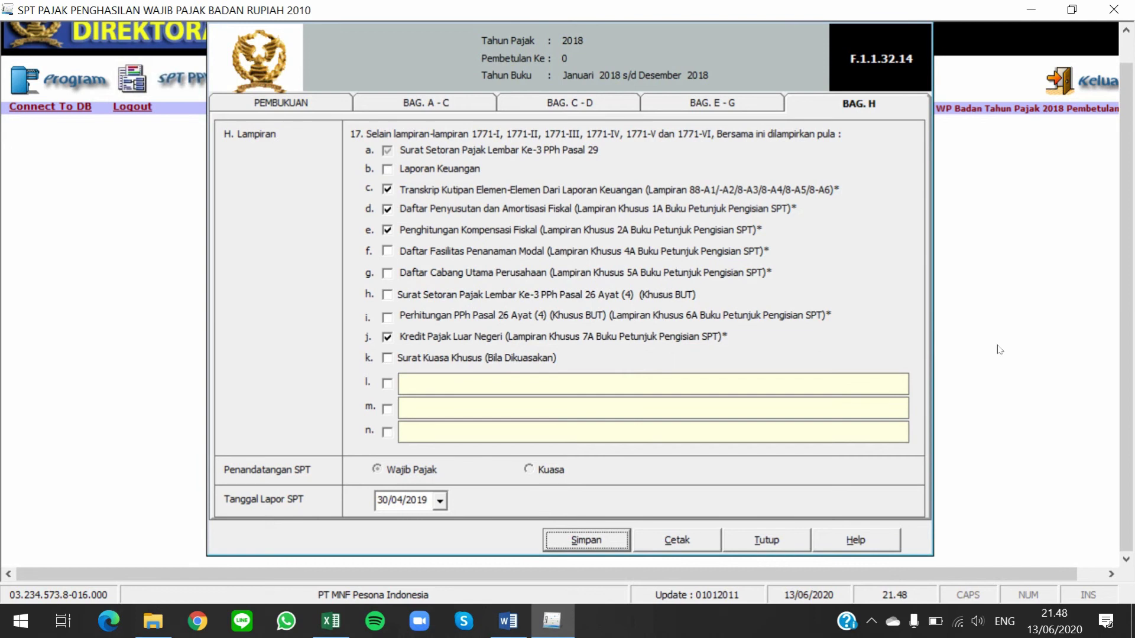
pyautogui.click(757, 544)
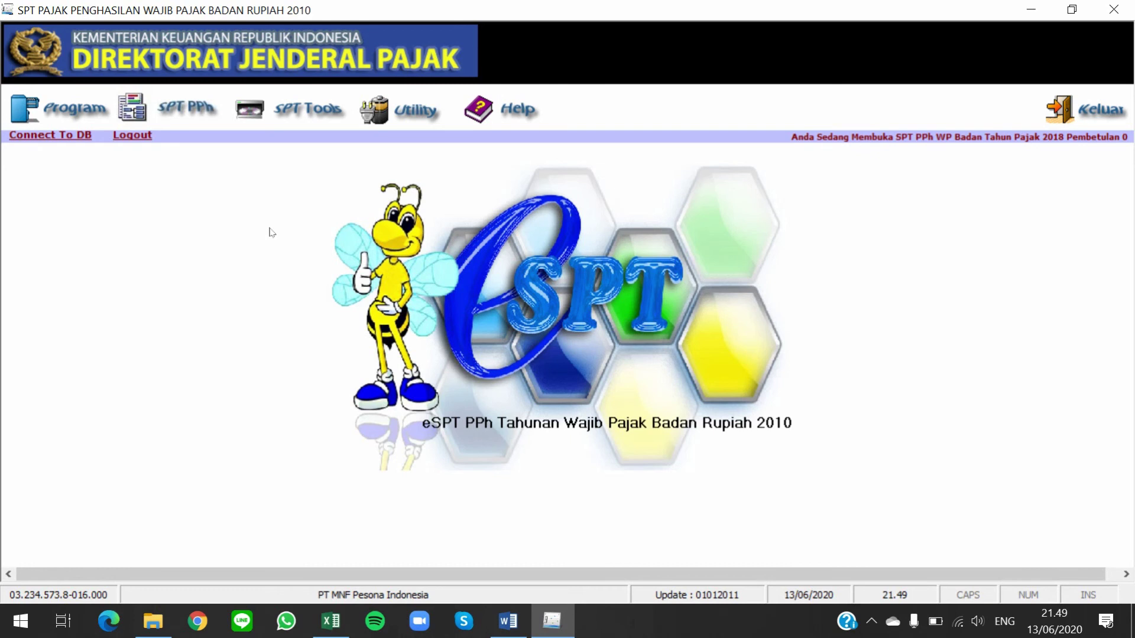
# Open Daftar Surat Setoran Pajak from the SPT PPh menu
pyautogui.click(182, 118)
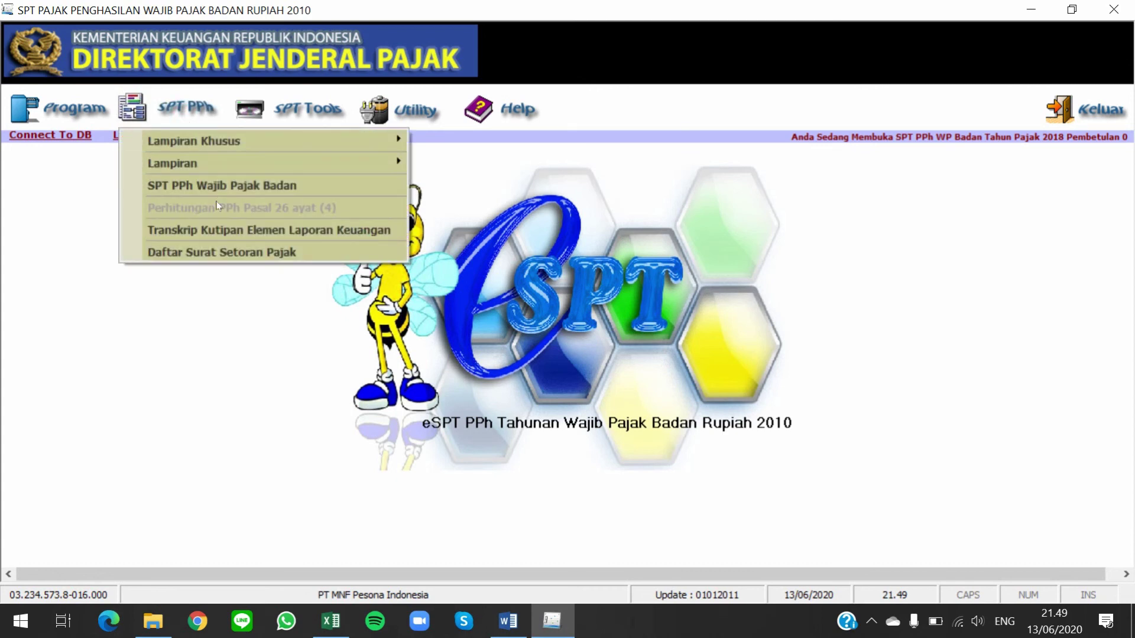
pyautogui.click(289, 258)
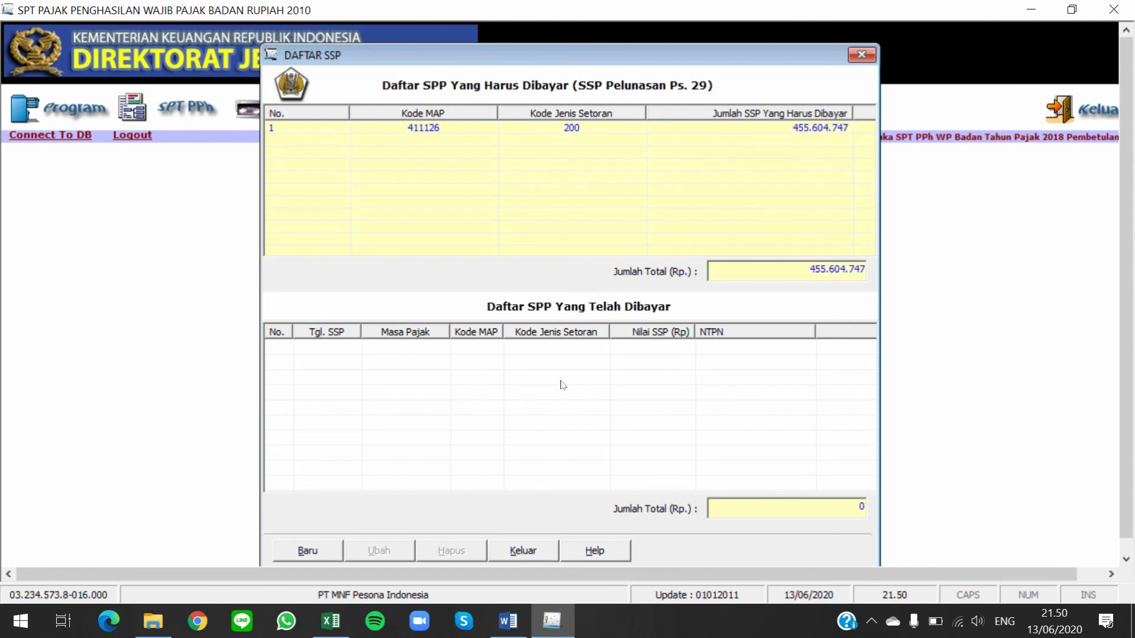
# Start a new SSP with Kode Jenis Setoran 200, Tahunan PPh Badan
pyautogui.press('Tab')
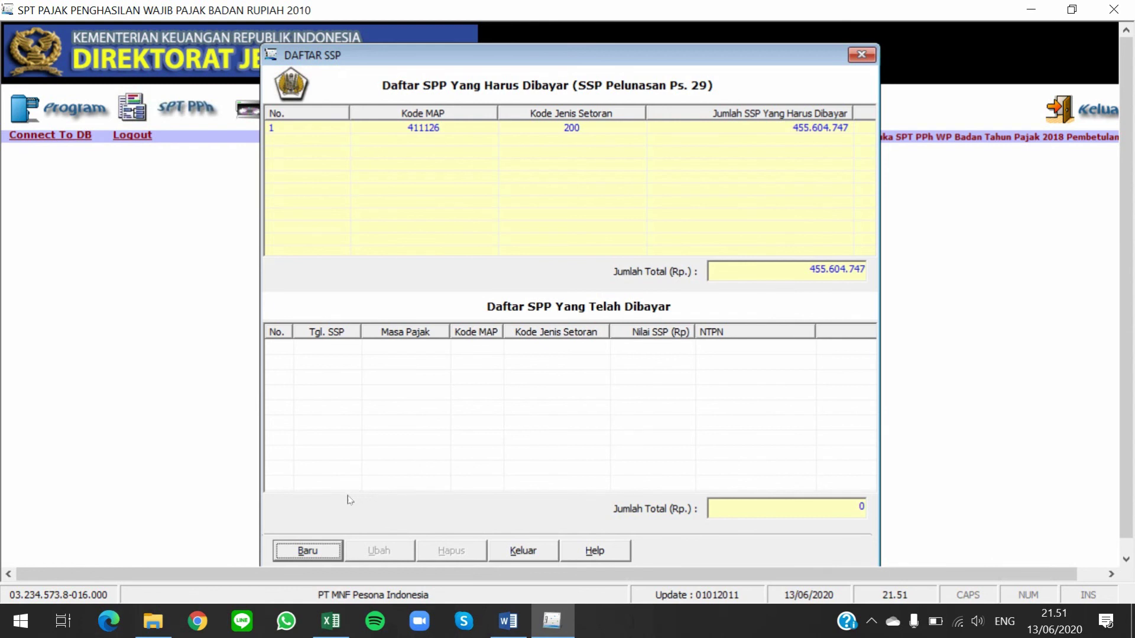
pyautogui.click(324, 552)
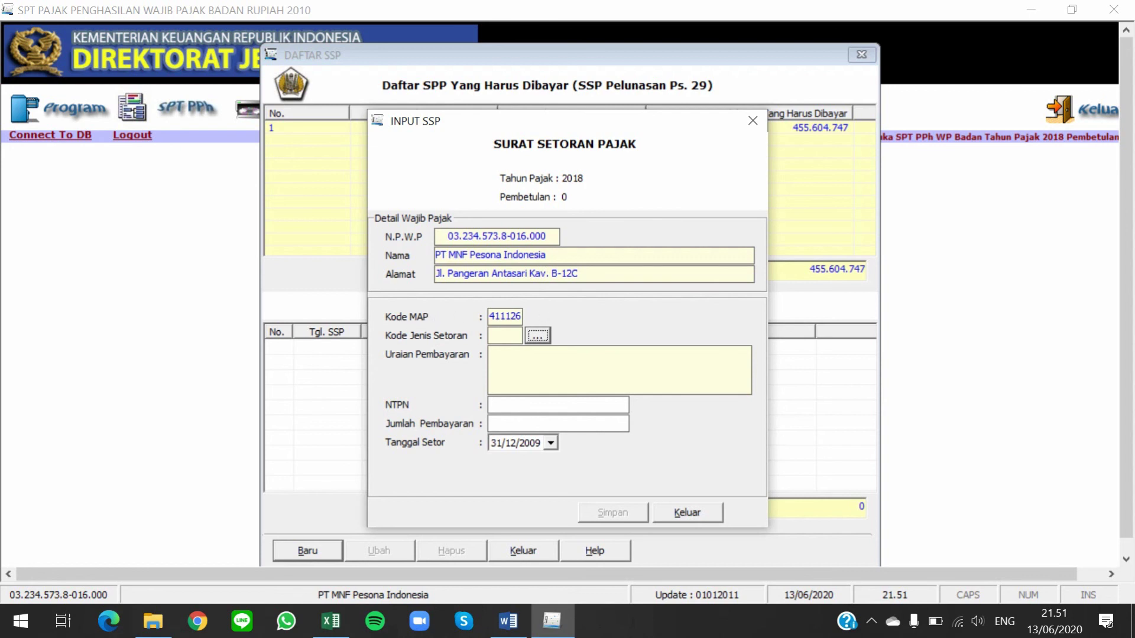
pyautogui.moveTo(529, 128); pyautogui.dragTo(730, 169)
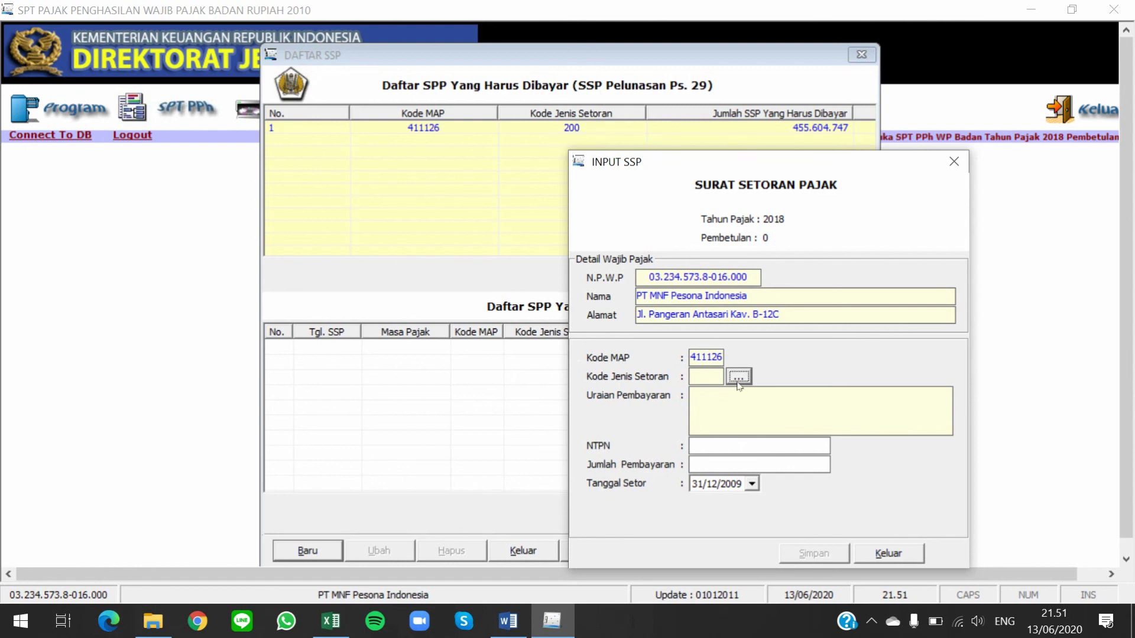
pyautogui.click(738, 379)
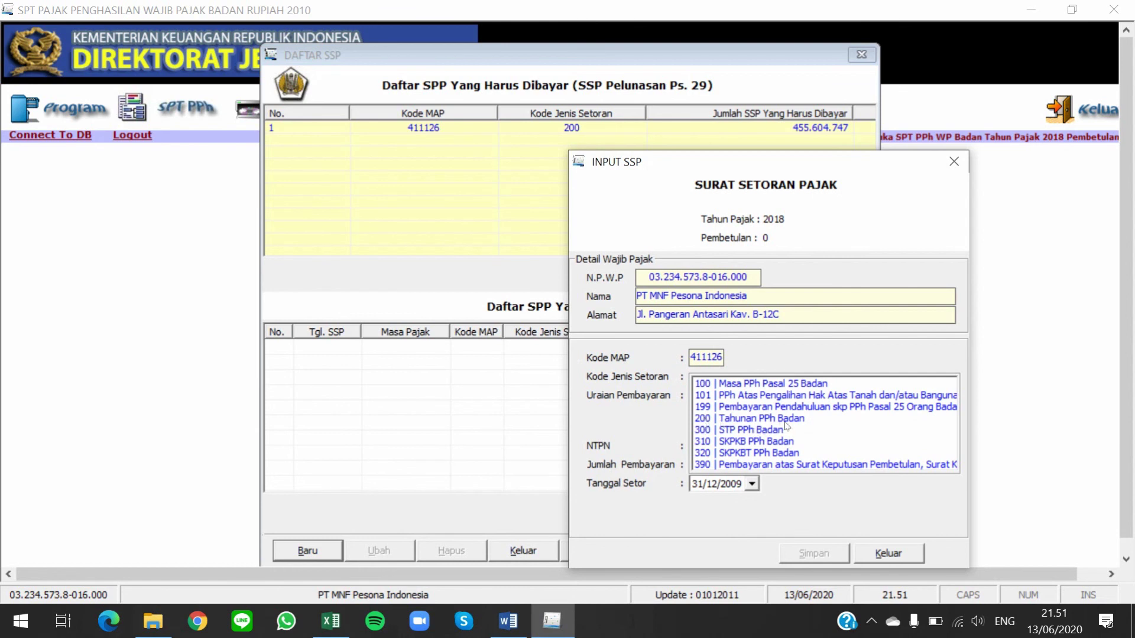
pyautogui.doubleClick(781, 418)
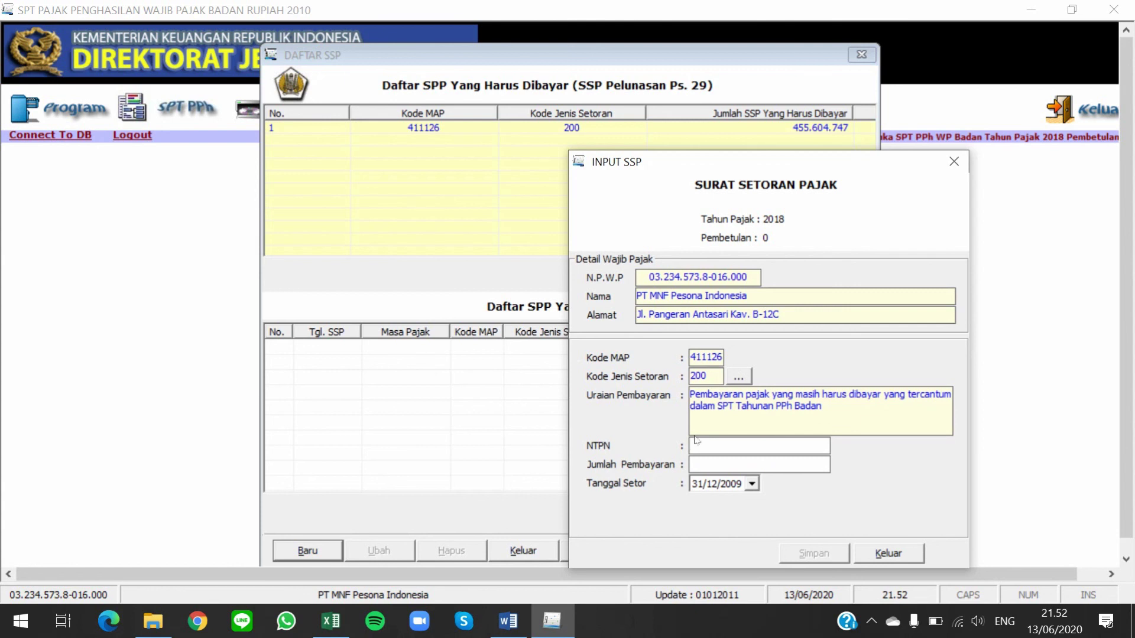
# Enter the slip's NTPN and a payment amount of 455.604.747
pyautogui.click(710, 449)
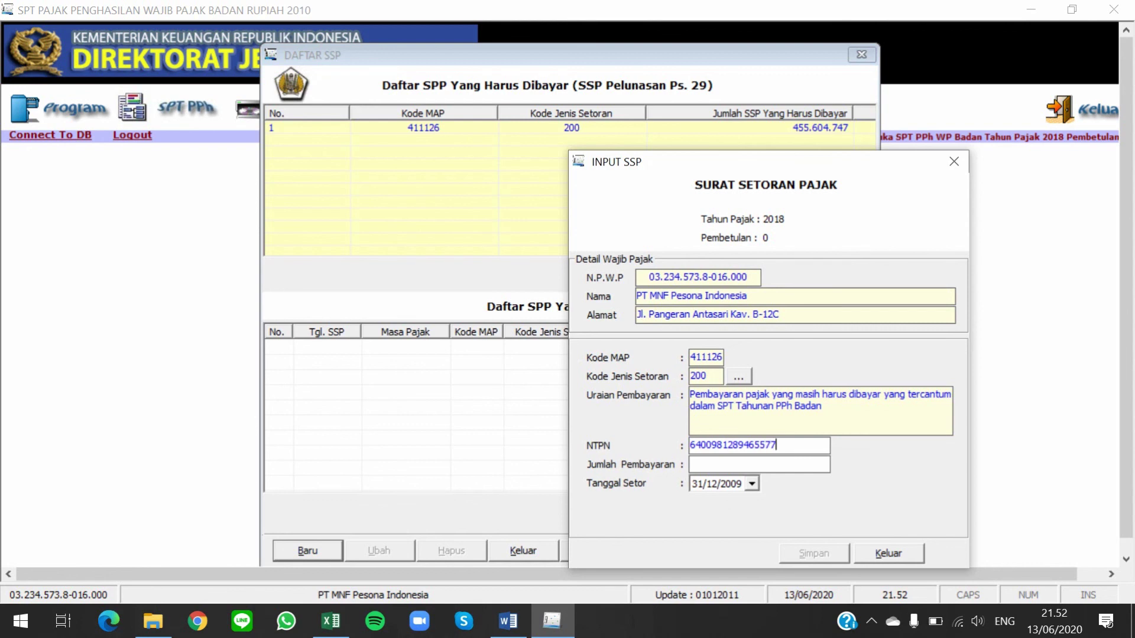
pyautogui.press('Tab')
pyautogui.write('455.')
pyautogui.write('604.')
pyautogui.write('747')
pyautogui.press('Tab')
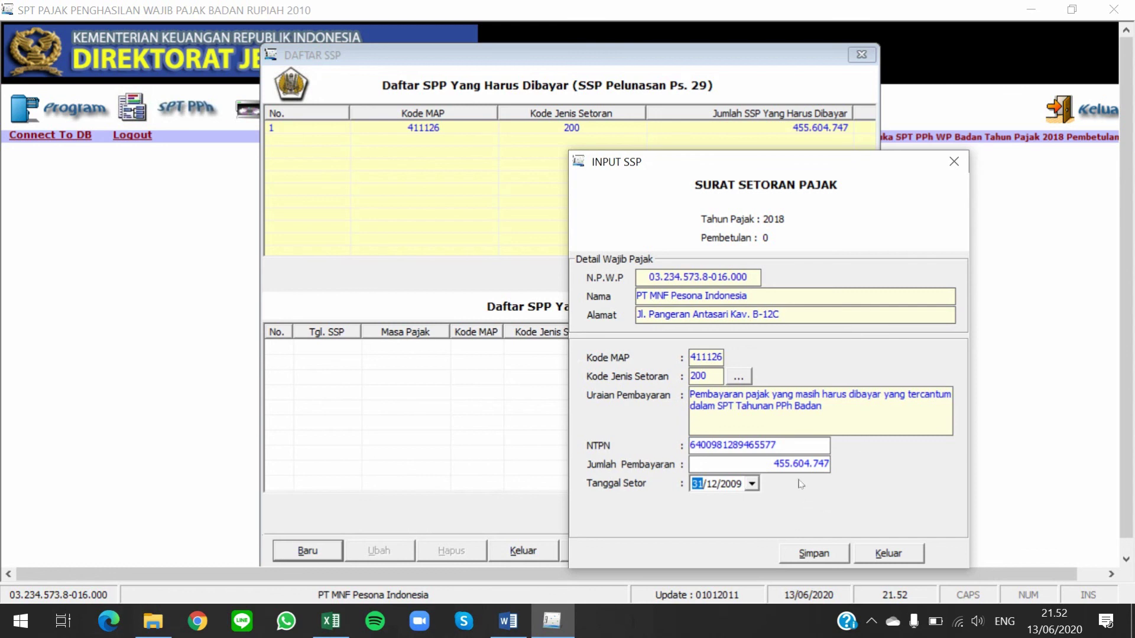
# Pick 15 March 2019 as Tanggal Setor in the calendar and save the SSP
pyautogui.click(753, 485)
pyautogui.click(795, 352)
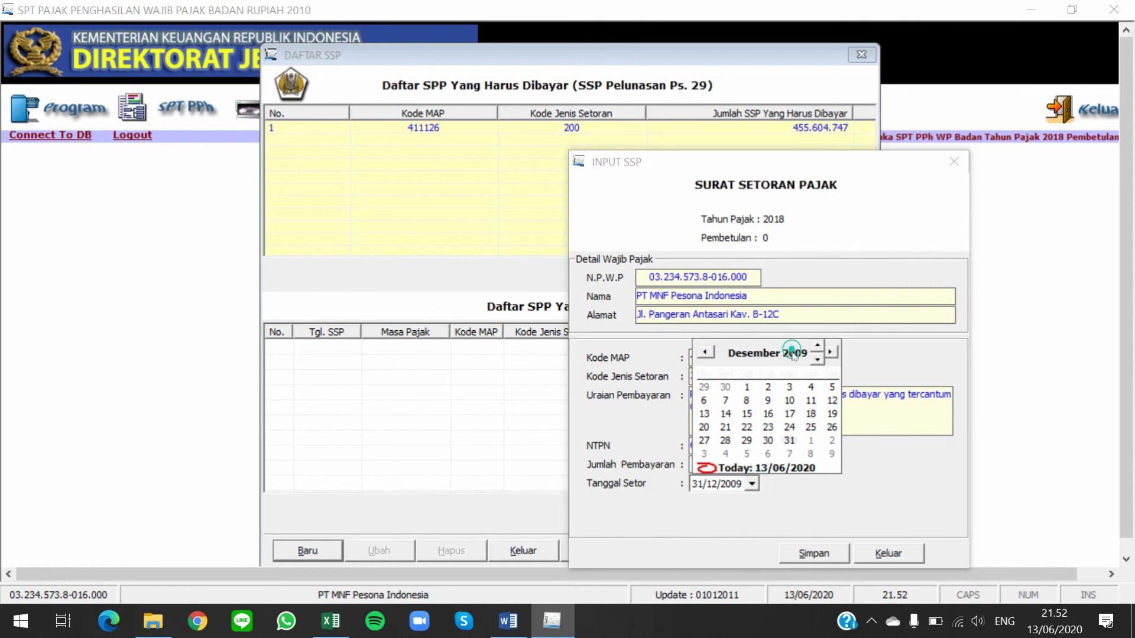
pyautogui.click(818, 346)
pyautogui.click(818, 346)
pyautogui.click(818, 346)
pyautogui.click(818, 345)
pyautogui.click(818, 346)
pyautogui.click(819, 345)
pyautogui.click(819, 345)
pyautogui.click(819, 345)
pyautogui.click(819, 344)
pyautogui.click(819, 344)
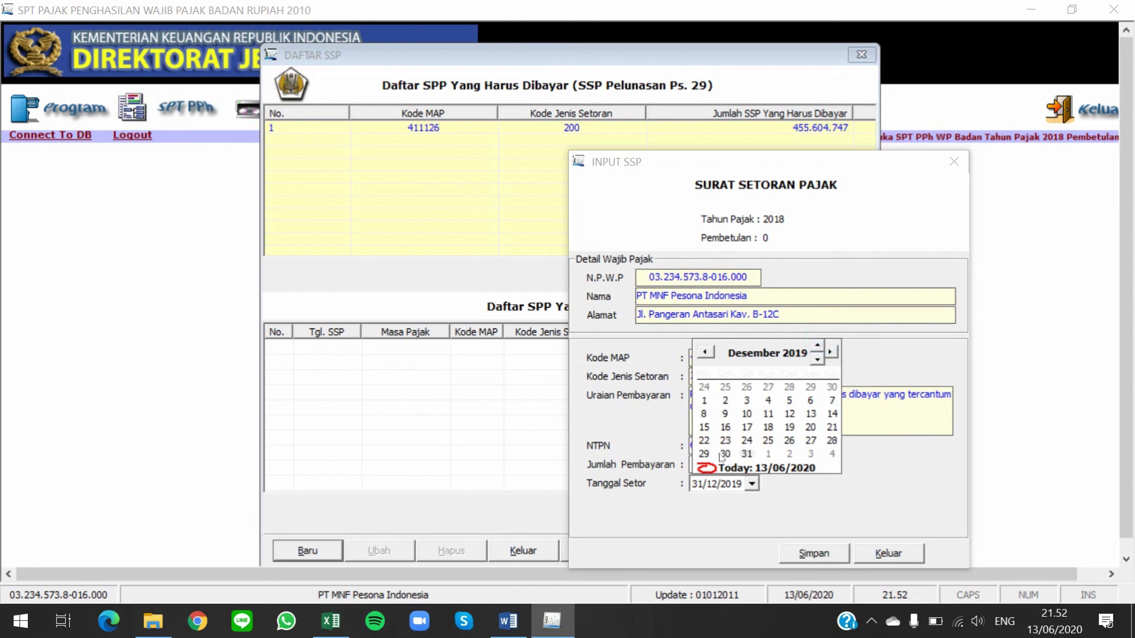
pyautogui.click(758, 352)
pyautogui.click(765, 355)
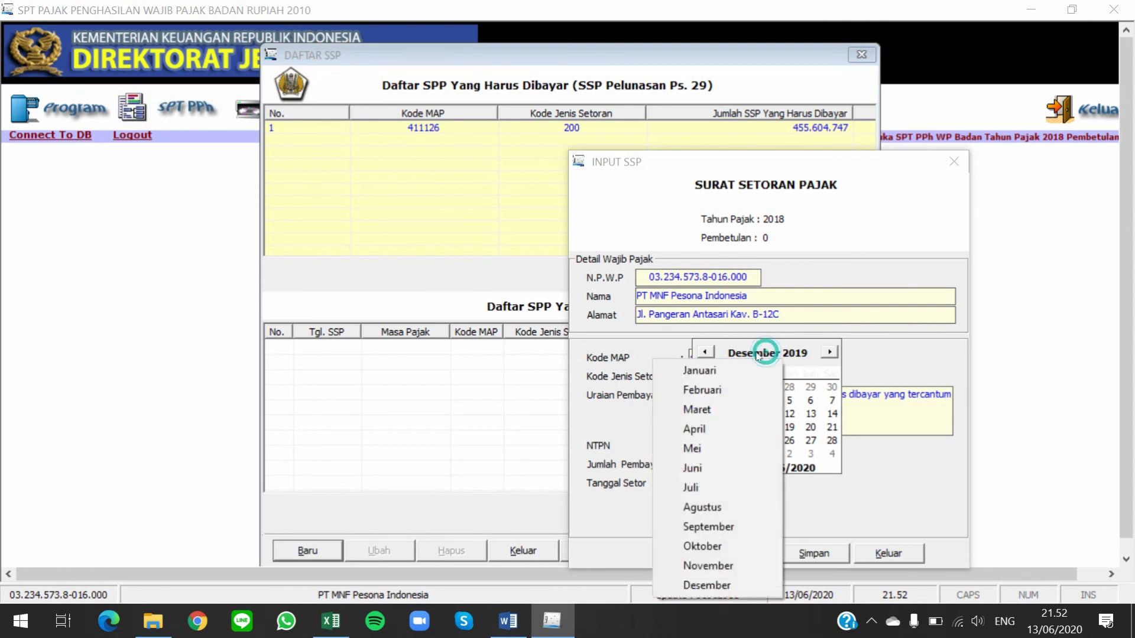
pyautogui.click(710, 409)
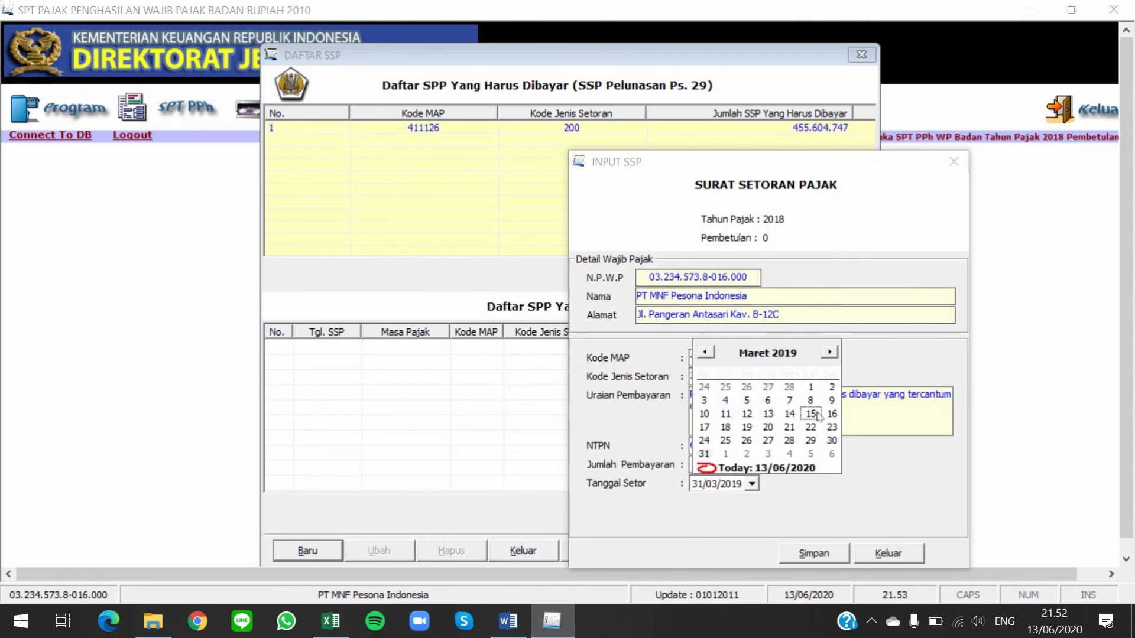
pyautogui.click(811, 414)
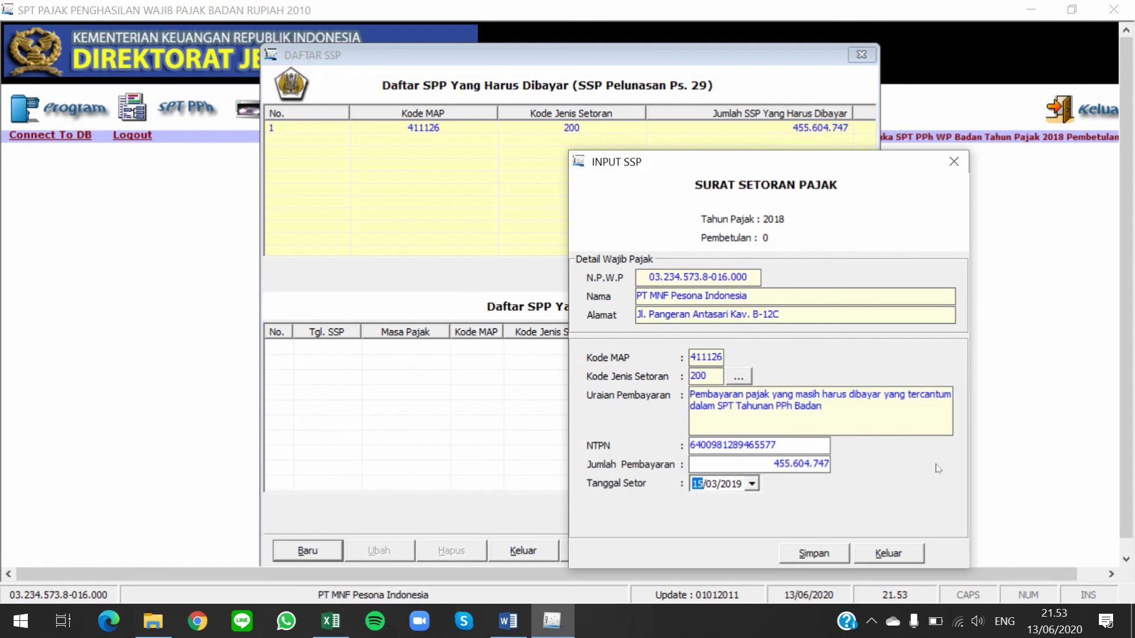
pyautogui.click(822, 549)
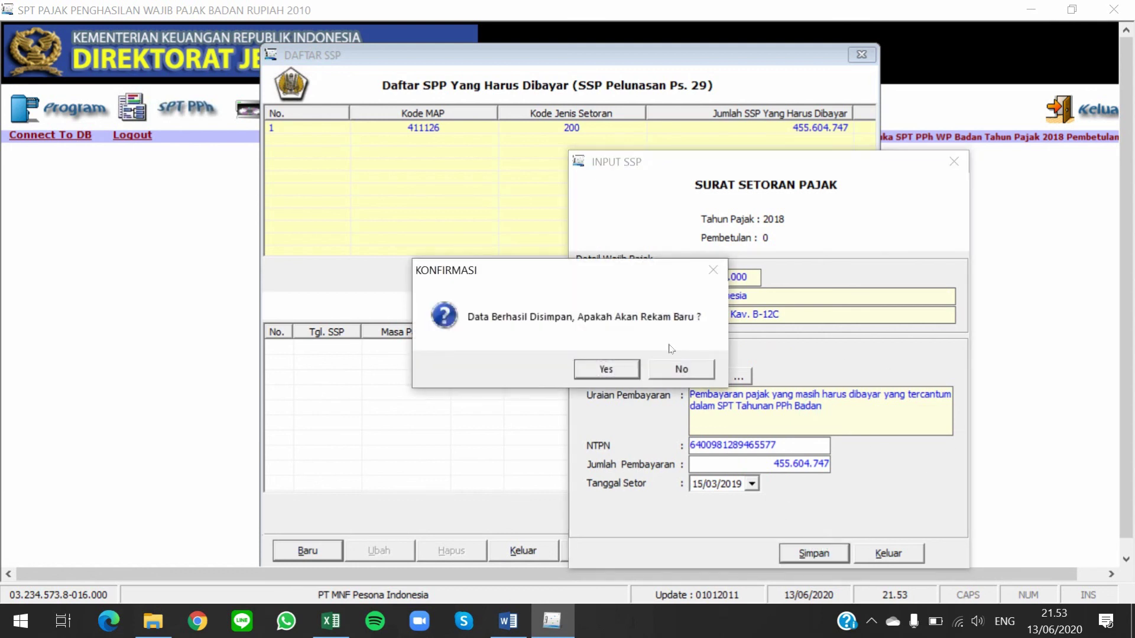
# Decline entering another SSP and exit the Daftar SSP list
pyautogui.click(694, 368)
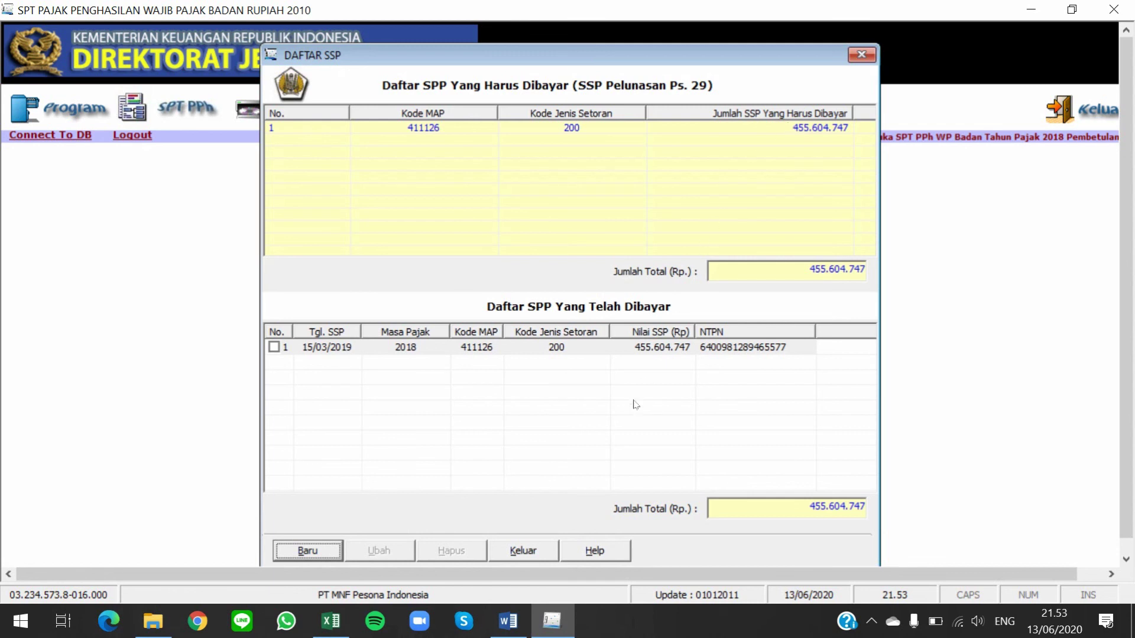
pyautogui.click(532, 552)
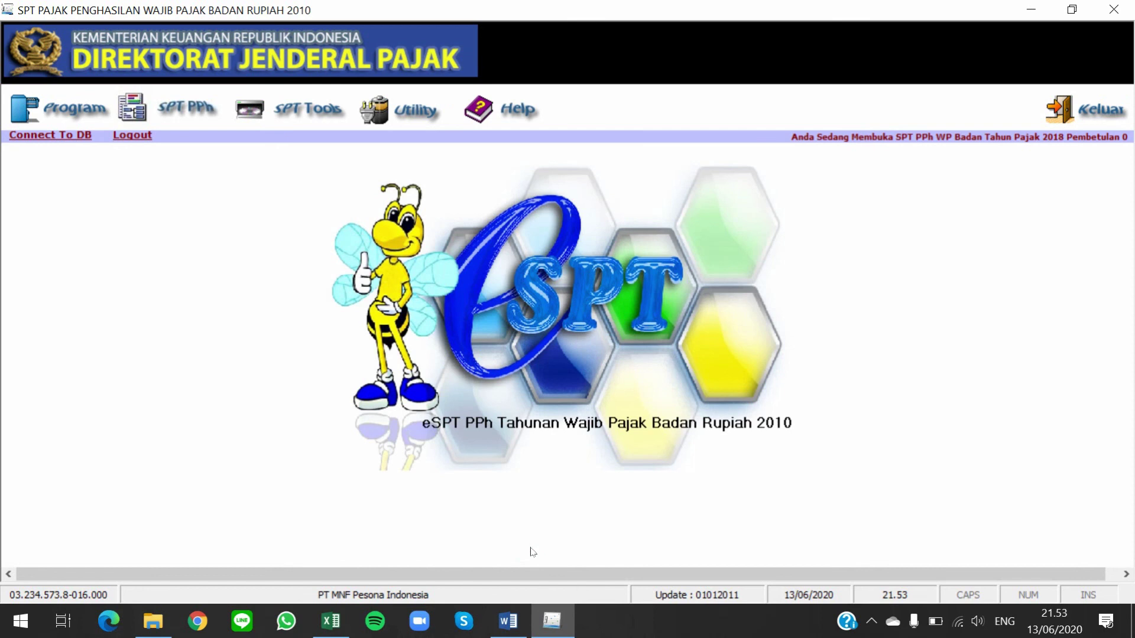